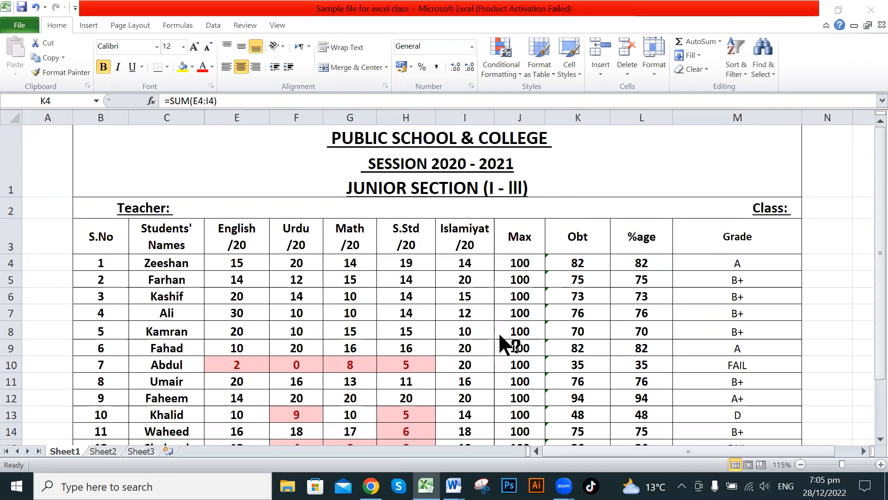
# Look over the students' subject marks and the highlighted low scores in the result sheet.
pyautogui.click(242, 119)
pyautogui.click(242, 116)
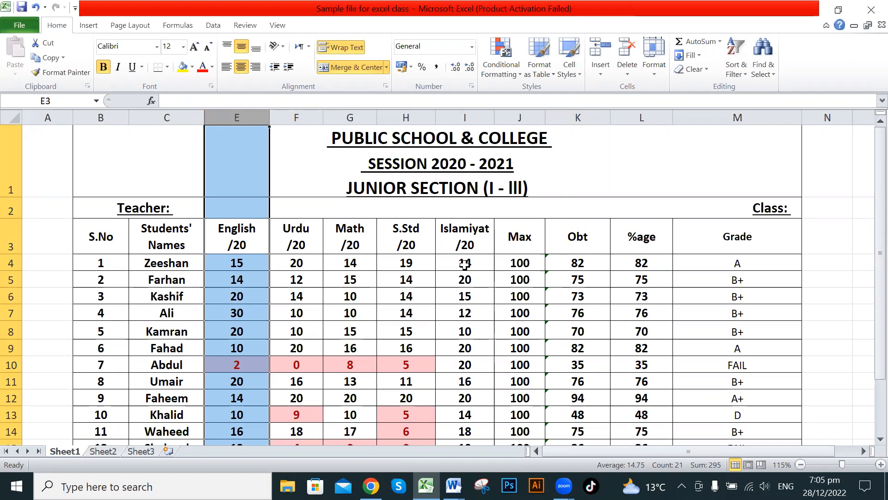
pyautogui.click(525, 314)
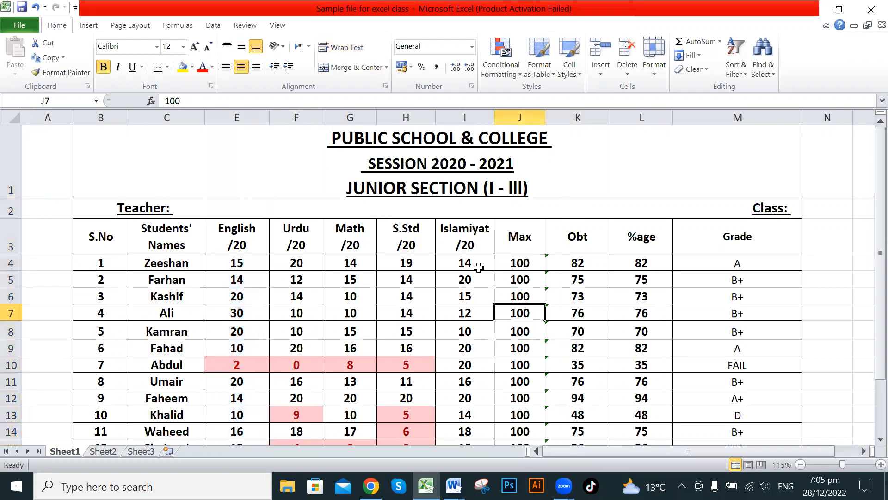
pyautogui.scroll(-1, 294, 320)
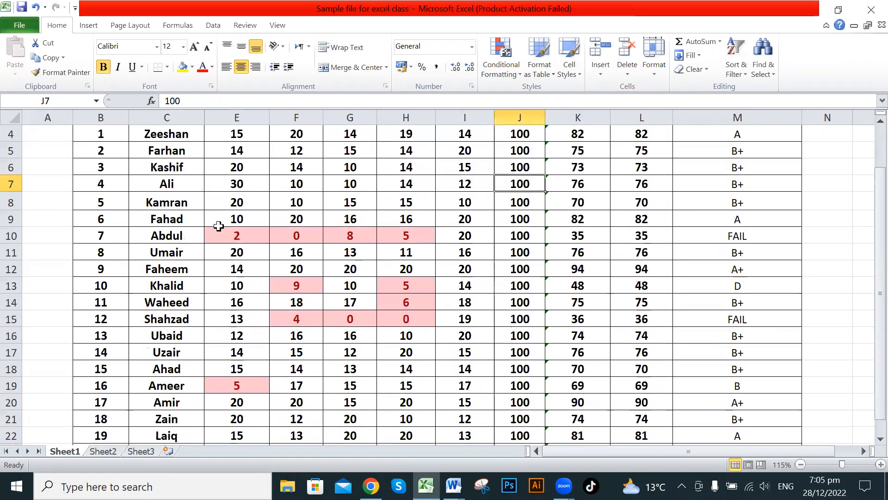
pyautogui.moveTo(226, 235); pyautogui.dragTo(474, 391)
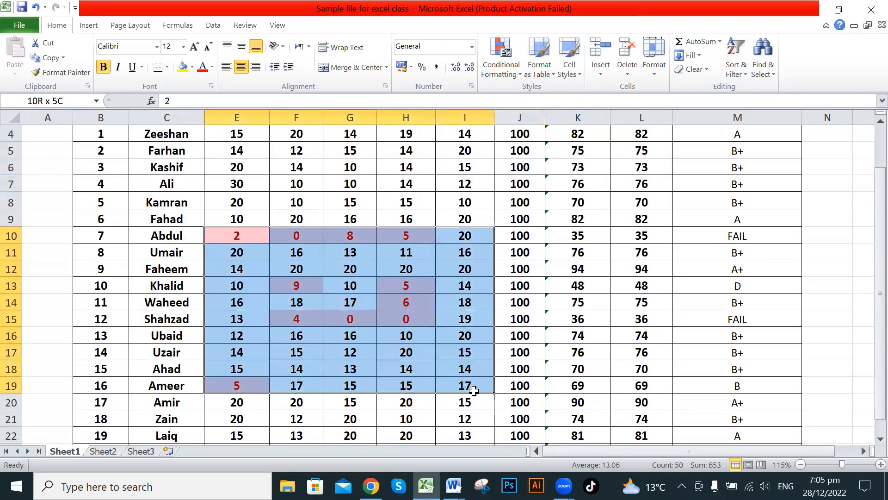
pyautogui.click(401, 331)
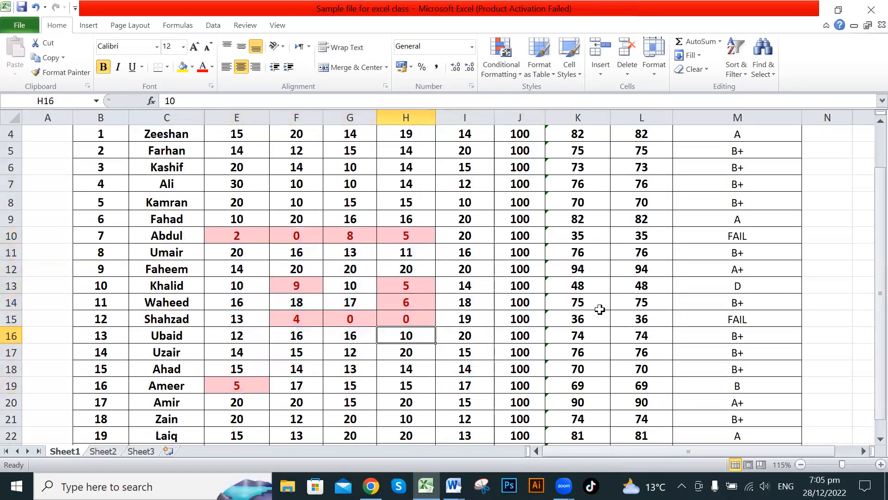
pyautogui.scroll(1, 683, 333)
pyautogui.click(325, 311)
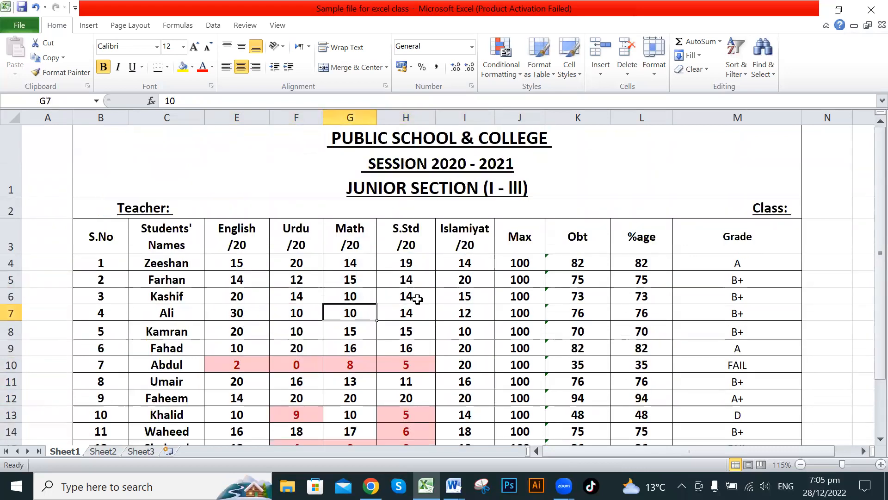
pyautogui.click(272, 277)
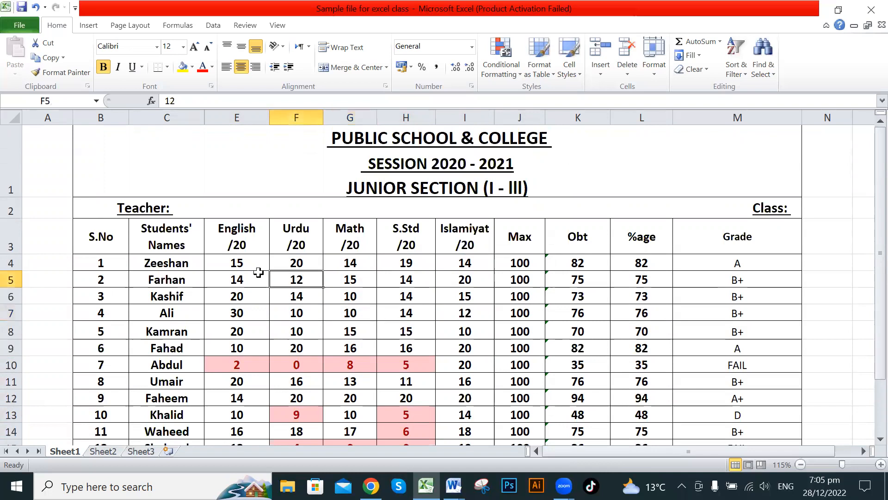
pyautogui.click(142, 259)
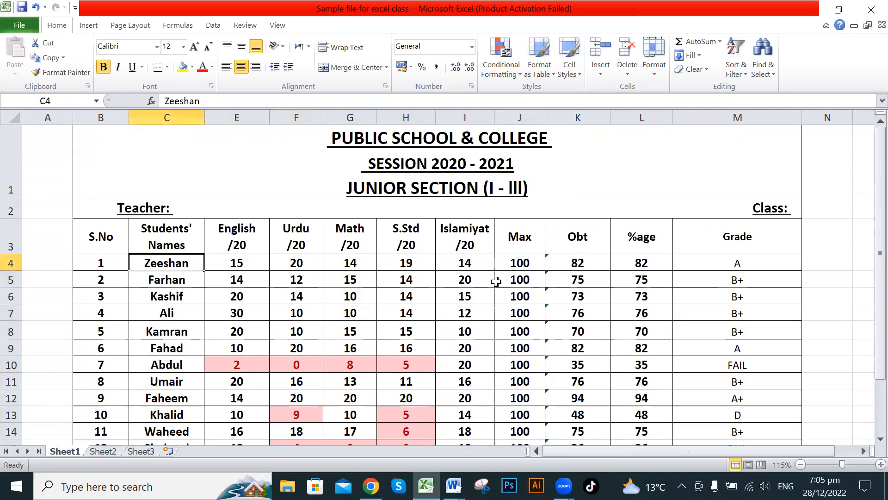
pyautogui.scroll(-3, 248, 279)
pyautogui.scroll(3, 248, 279)
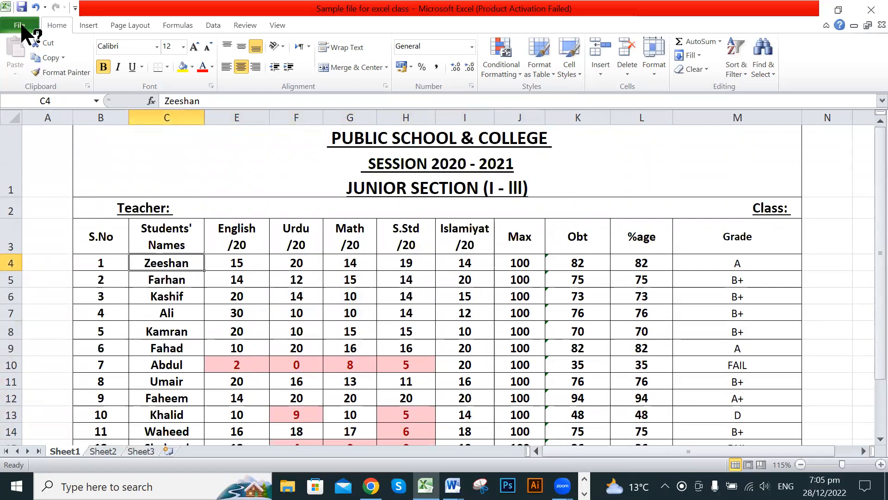
pyautogui.click(357, 265)
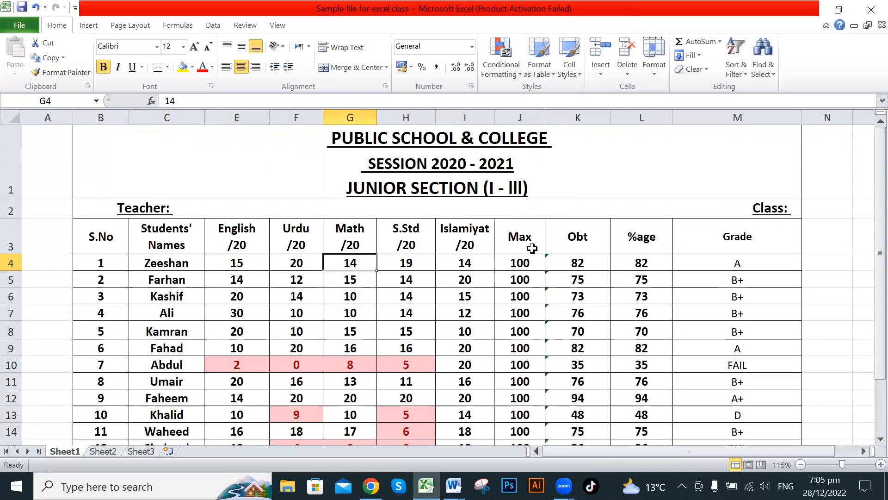
# Examine the result sheet's heading rows, student rows, and the formulas in the Obt and Grade columns.
pyautogui.click(19, 26)
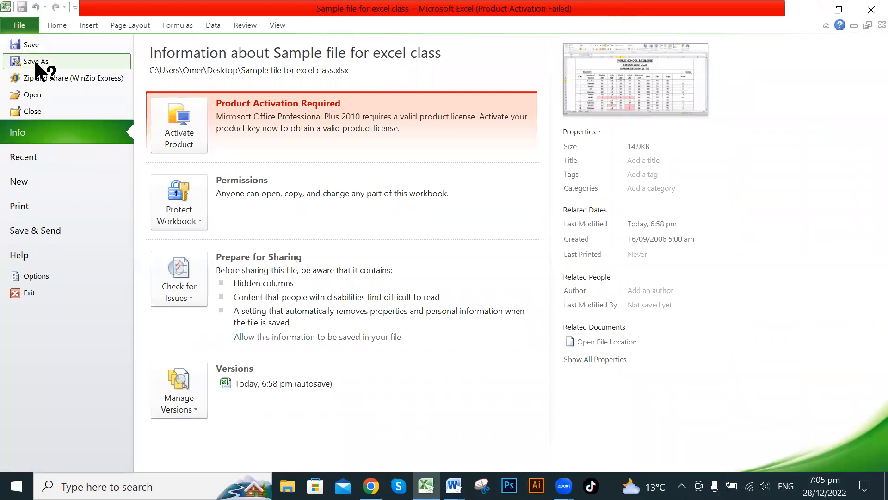
pyautogui.press('Escape')
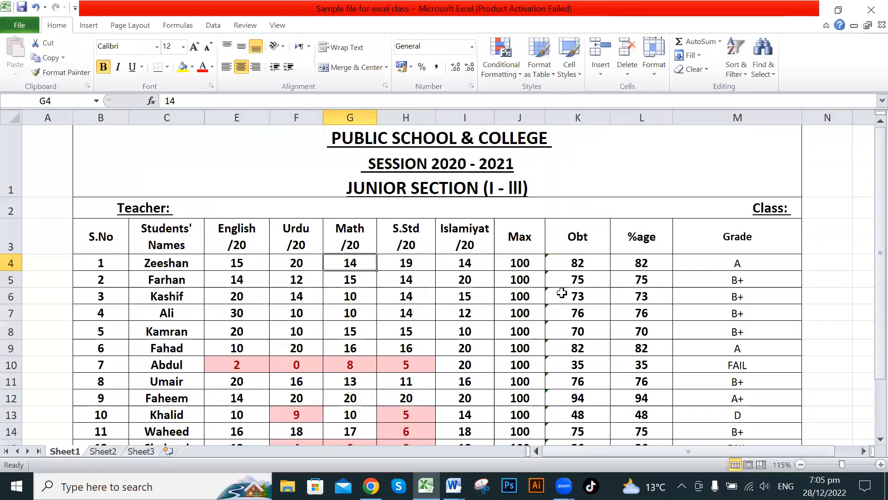
pyautogui.click(557, 273)
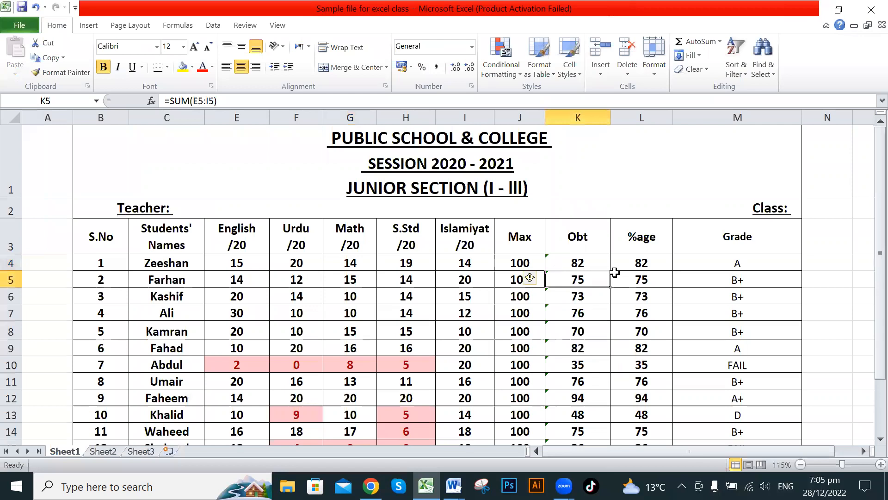
pyautogui.click(303, 242)
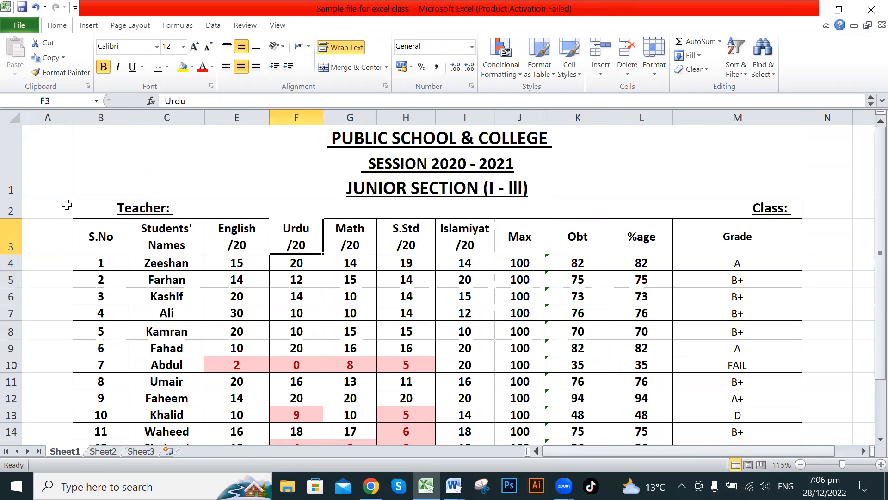
pyautogui.moveTo(163, 193); pyautogui.dragTo(167, 236)
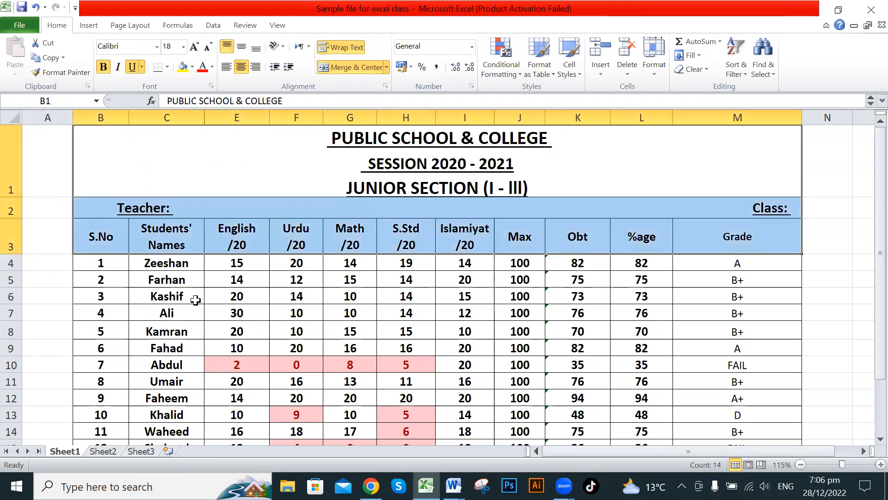
pyautogui.click(194, 296)
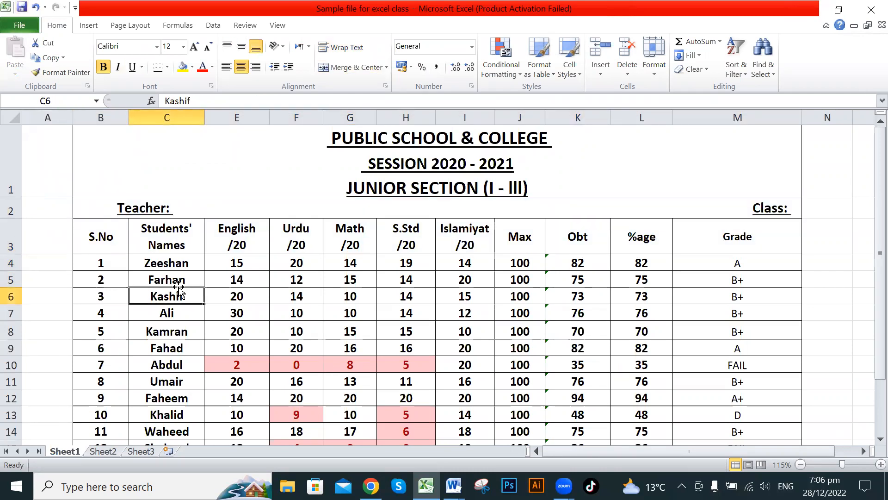
pyautogui.click(250, 280)
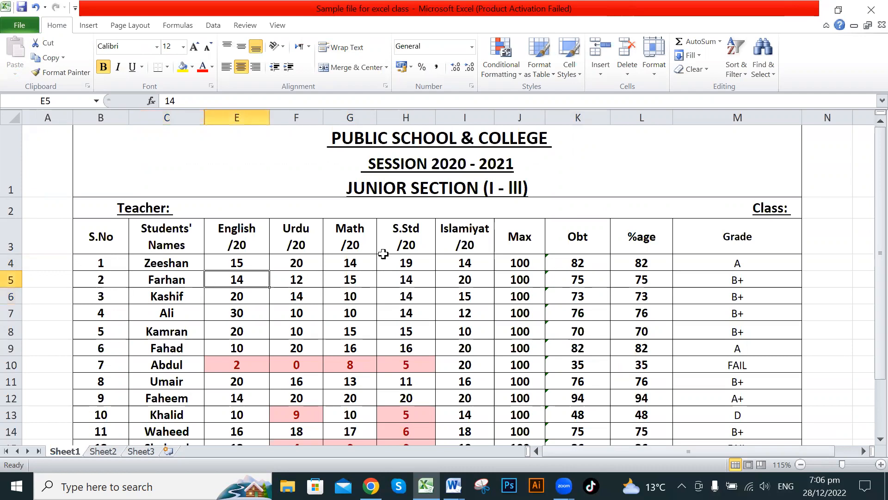
pyautogui.click(794, 281)
pyautogui.click(792, 313)
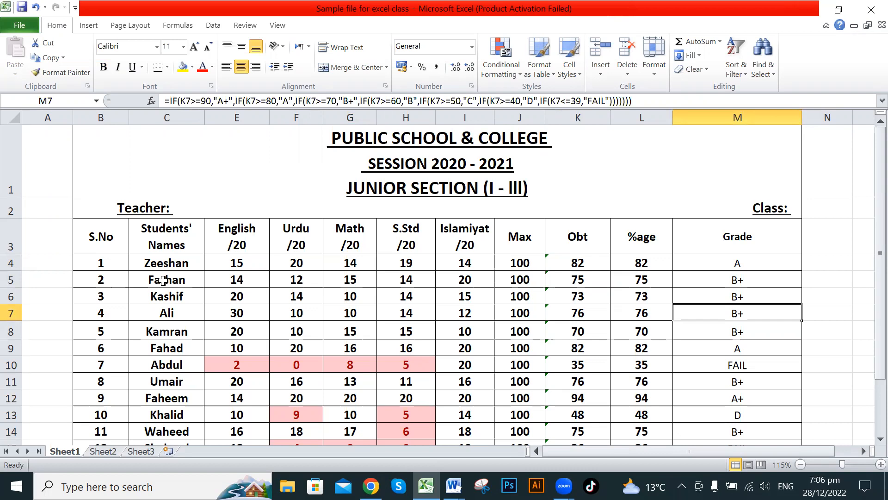
pyautogui.click(416, 309)
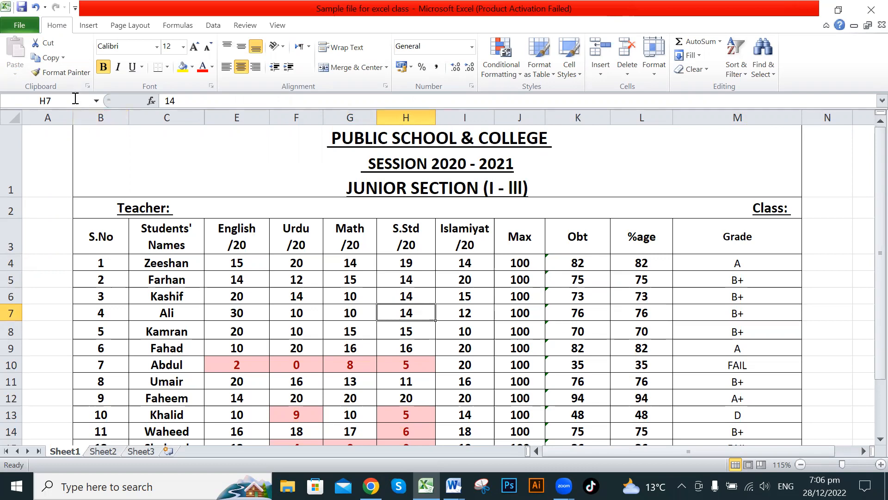
pyautogui.click(365, 274)
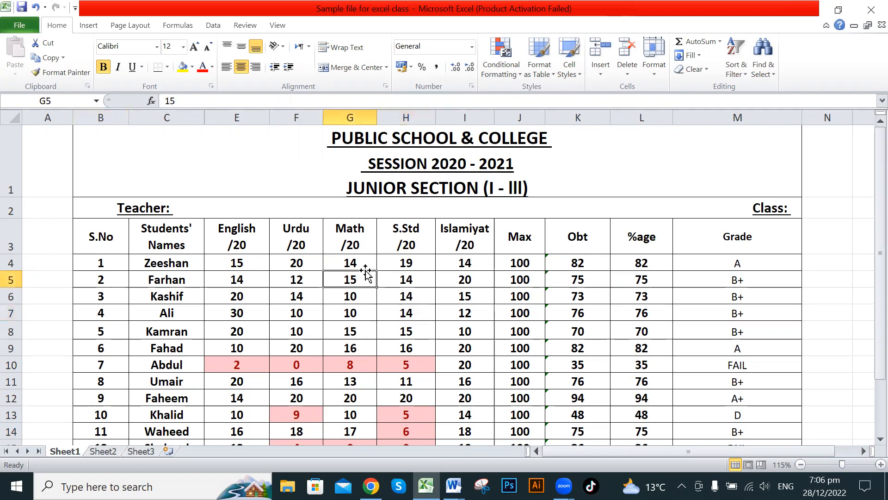
# Save the workbook under its existing file name.
pyautogui.click(21, 24)
pyautogui.click(29, 37)
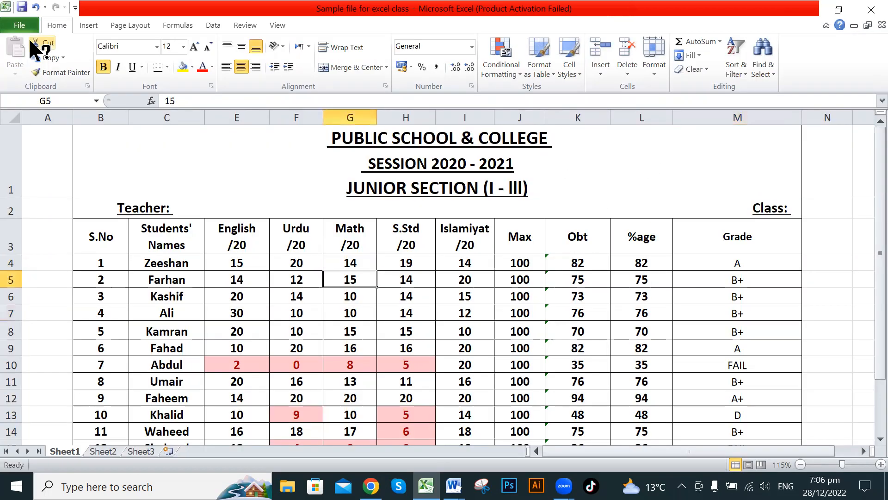
pyautogui.click(558, 299)
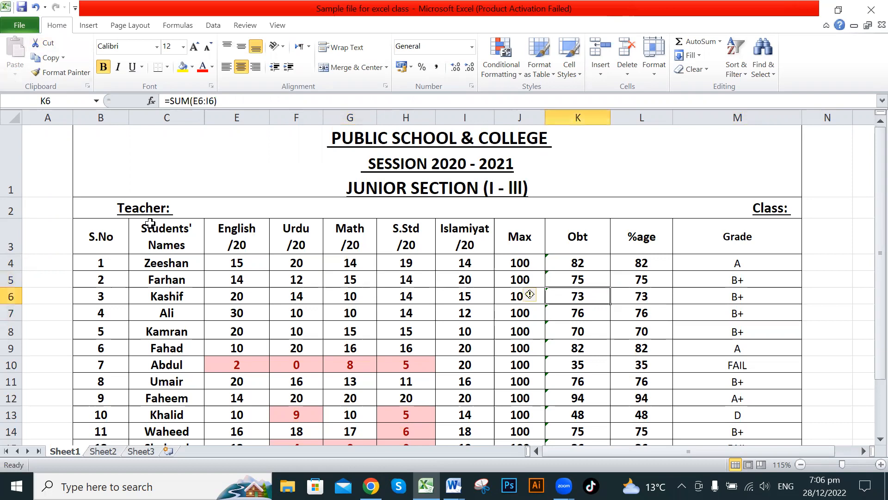
# Start saving a copy of the workbook with Save As and choose the Desktop as the destination folder.
pyautogui.click(19, 25)
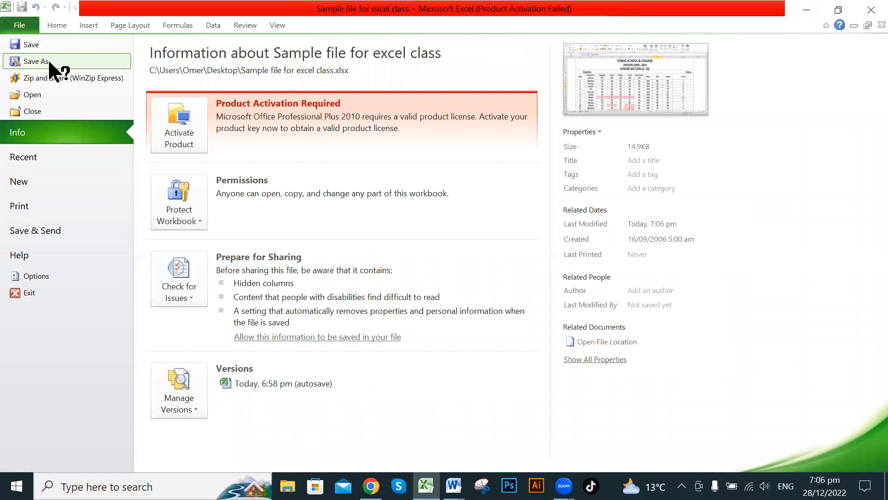
pyautogui.press('Escape')
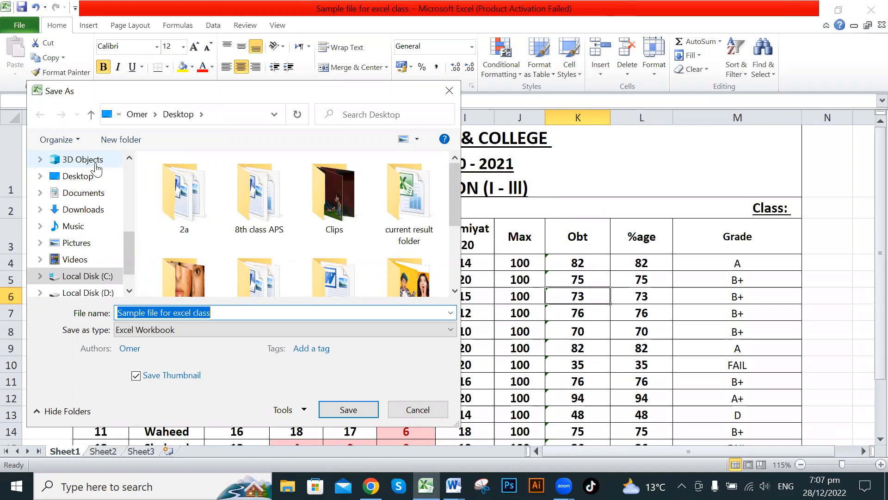
pyautogui.scroll(-1, 131, 250)
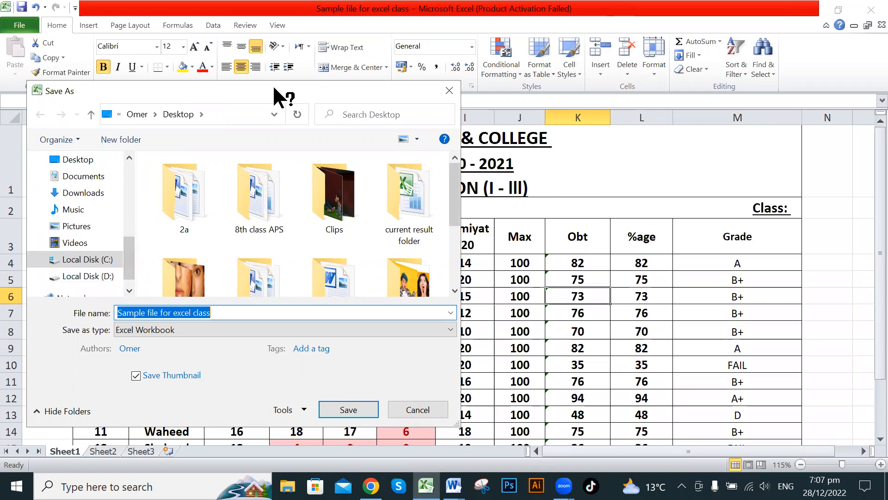
pyautogui.moveTo(273, 87); pyautogui.dragTo(301, 117)
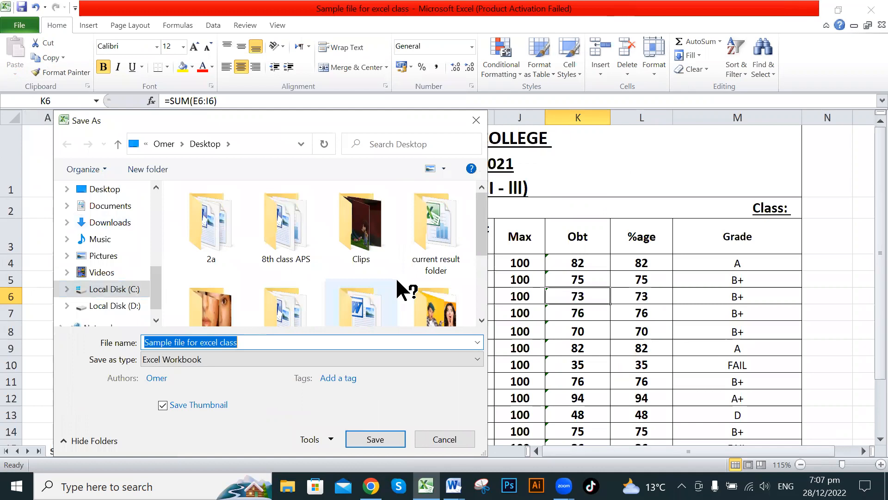
pyautogui.moveTo(155, 283); pyautogui.dragTo(158, 208)
pyautogui.click(96, 220)
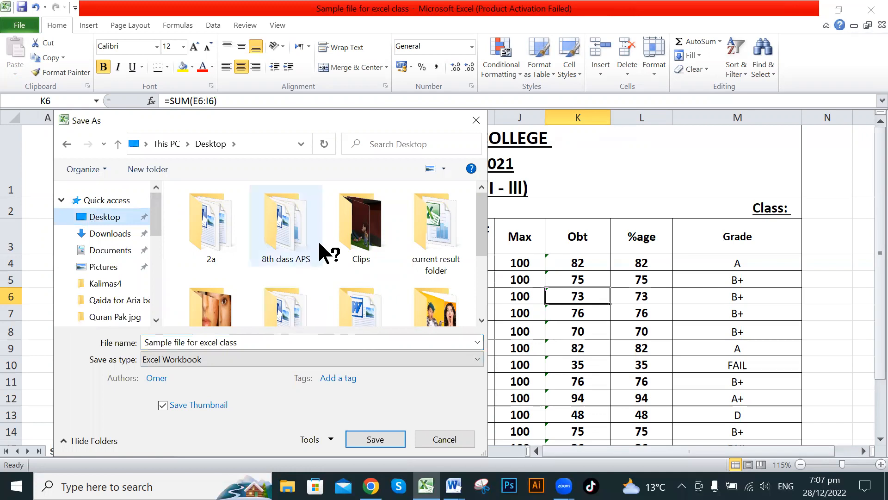
# Name the workbook copy "Sample file for excel class 123".
pyautogui.click(257, 341)
pyautogui.click(257, 341)
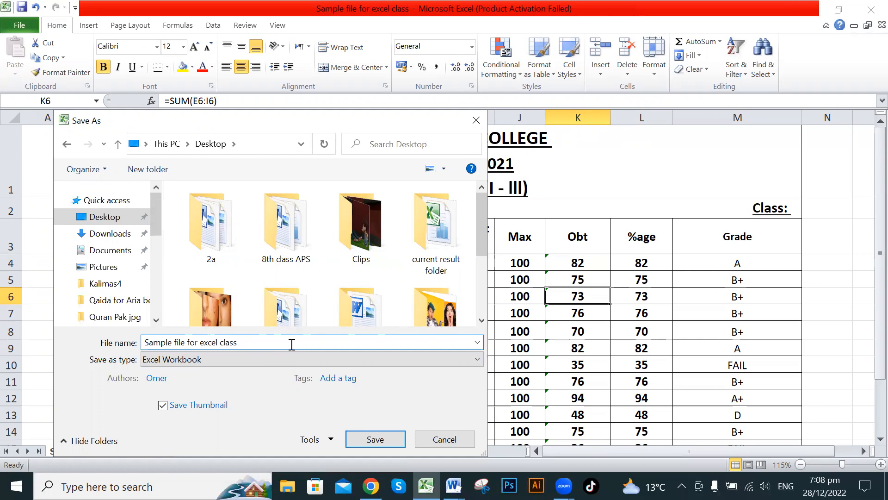
pyautogui.write('123')
pyautogui.click(166, 413)
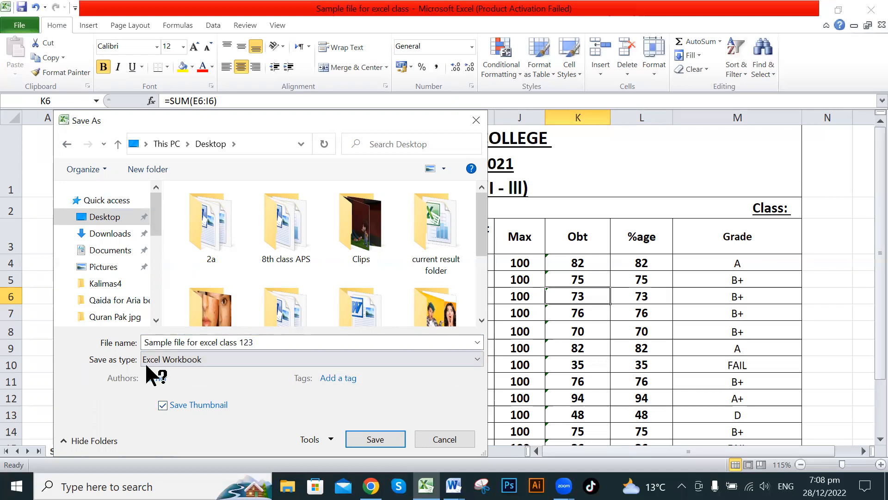
# Review the available file formats and set the copy's file type to Excel 97-2003 Workbook.
pyautogui.click(464, 360)
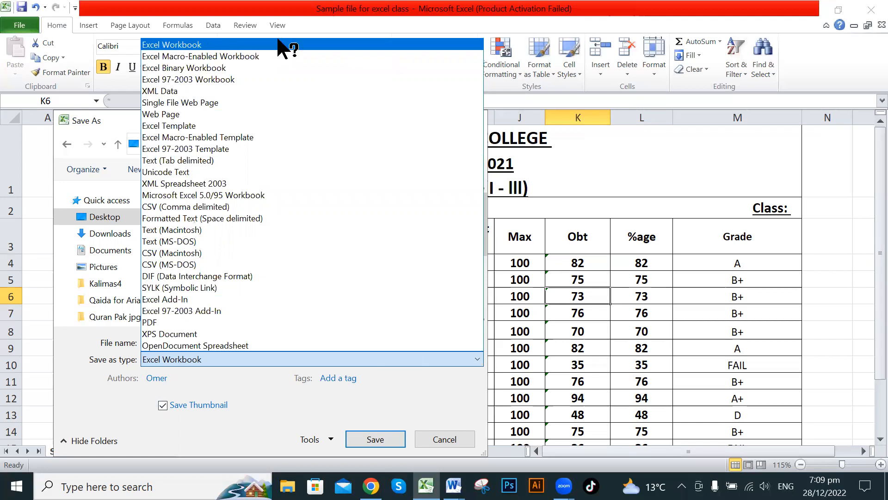
pyautogui.click(474, 8)
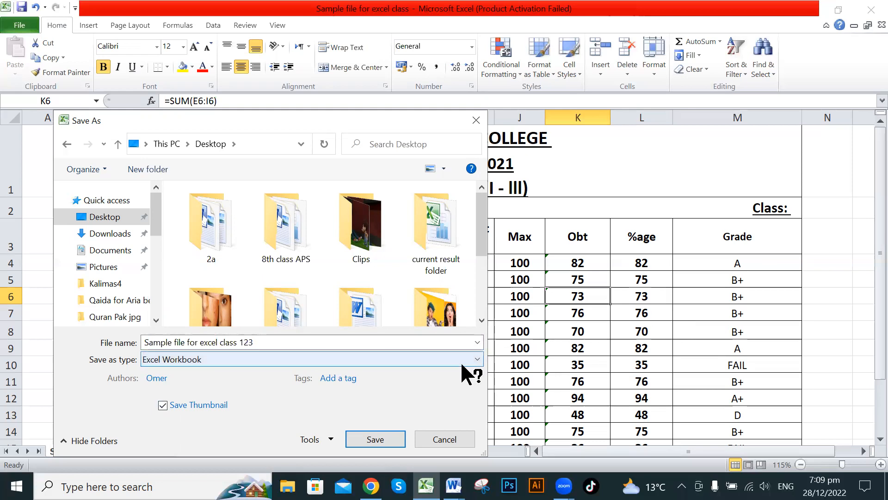
pyautogui.click(473, 356)
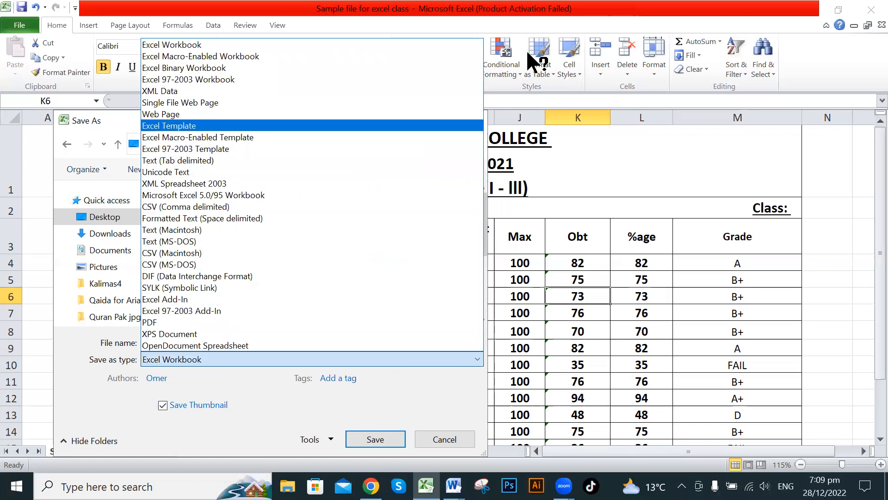
pyautogui.click(453, 355)
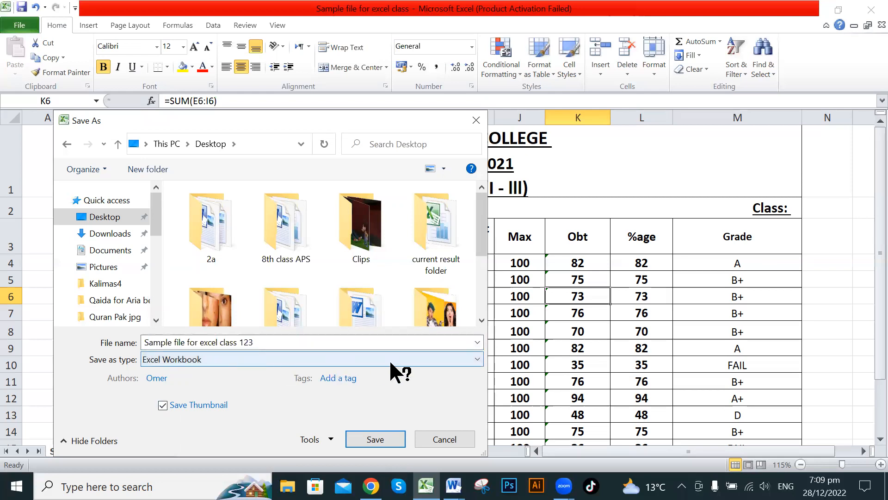
pyautogui.click(477, 359)
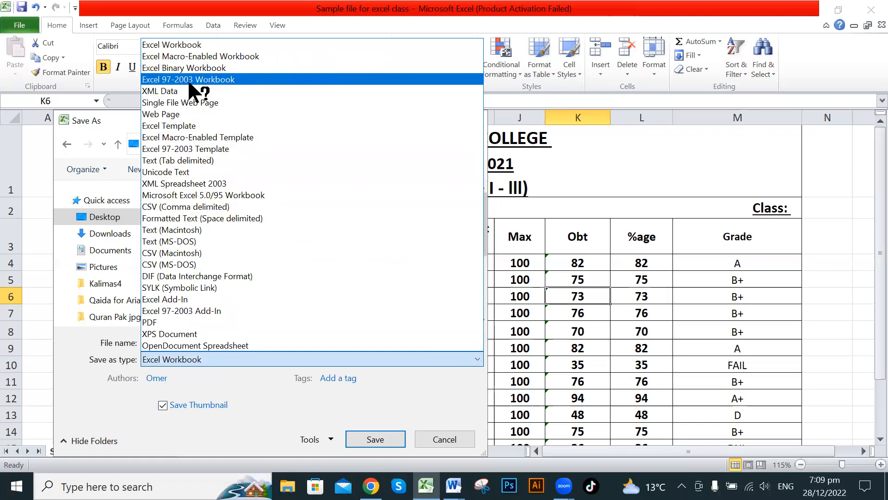
pyautogui.click(289, 80)
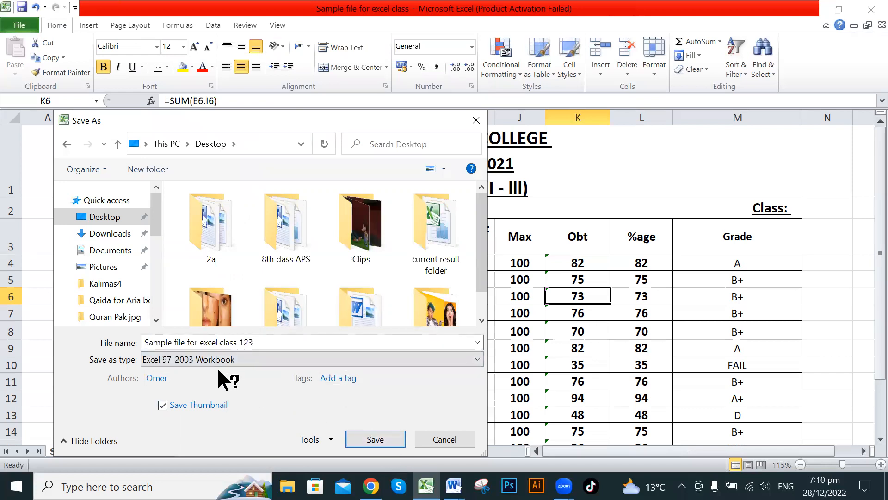
# Switch the copy's file type to Excel Workbook and look through the other available formats.
pyautogui.click(461, 358)
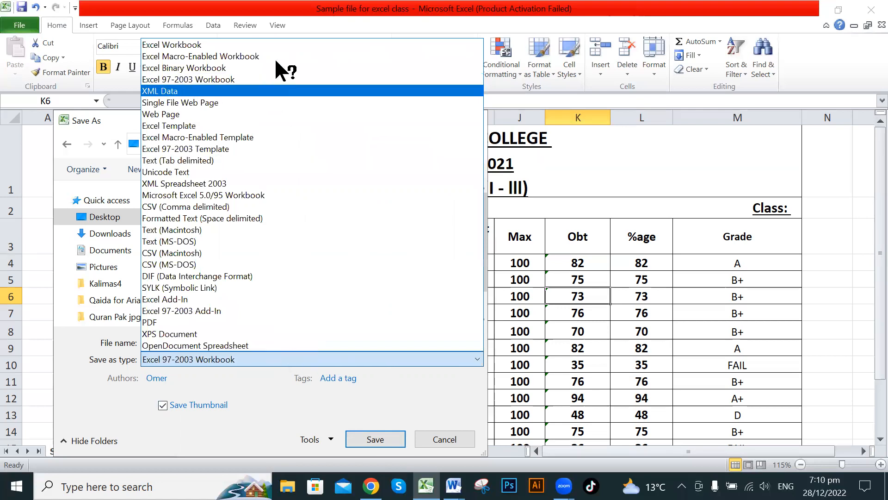
pyautogui.click(234, 44)
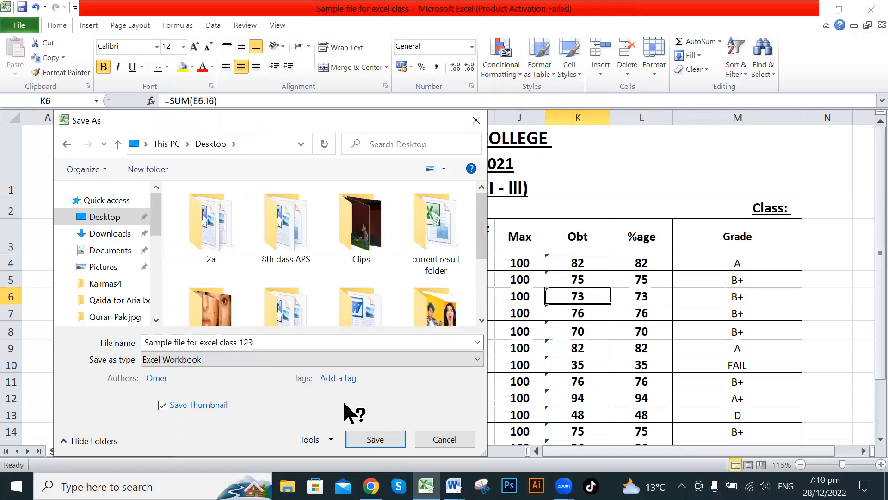
pyautogui.click(473, 354)
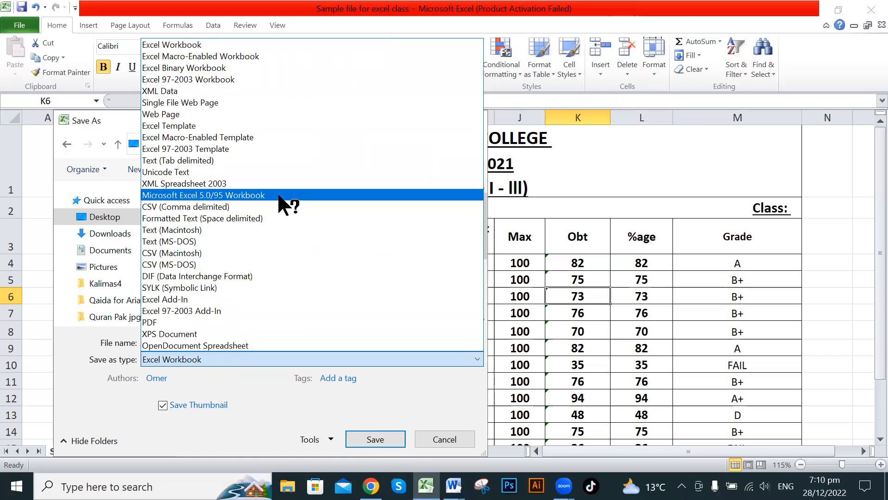
pyautogui.click(610, 240)
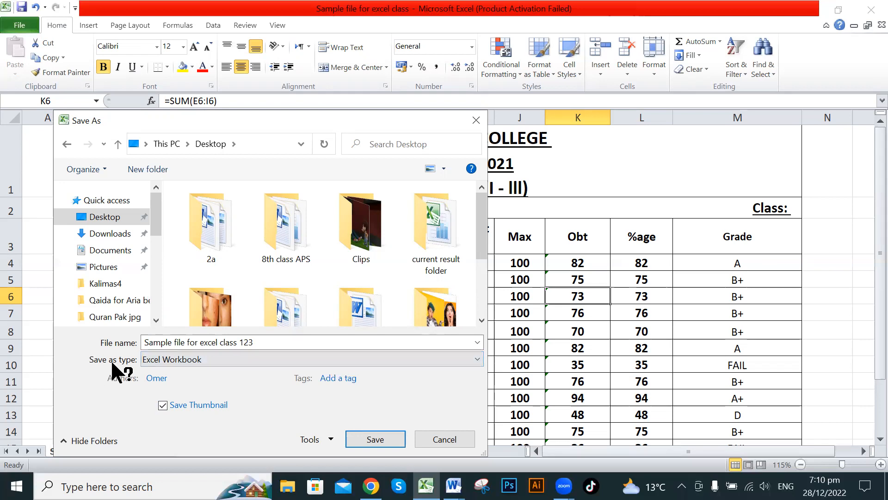
# Set the copy's file type to PDF and save it on the Desktop as "Sample file for excel class 123".
pyautogui.click(465, 359)
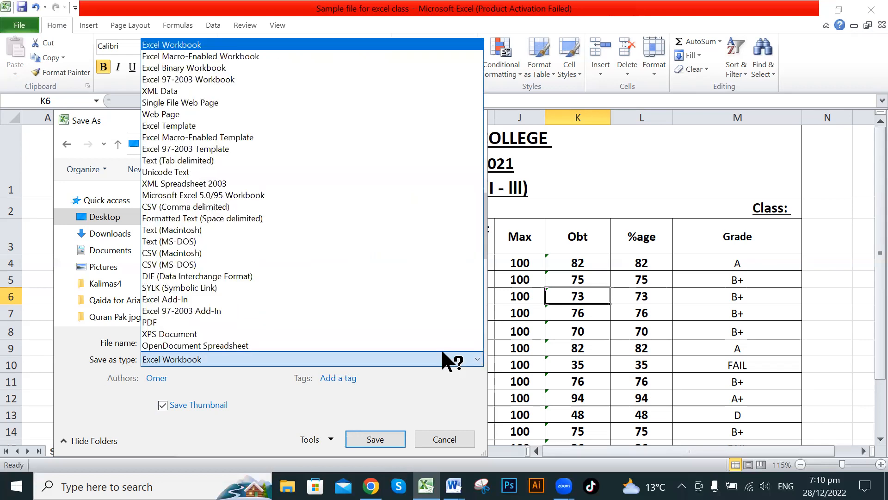
pyautogui.click(214, 322)
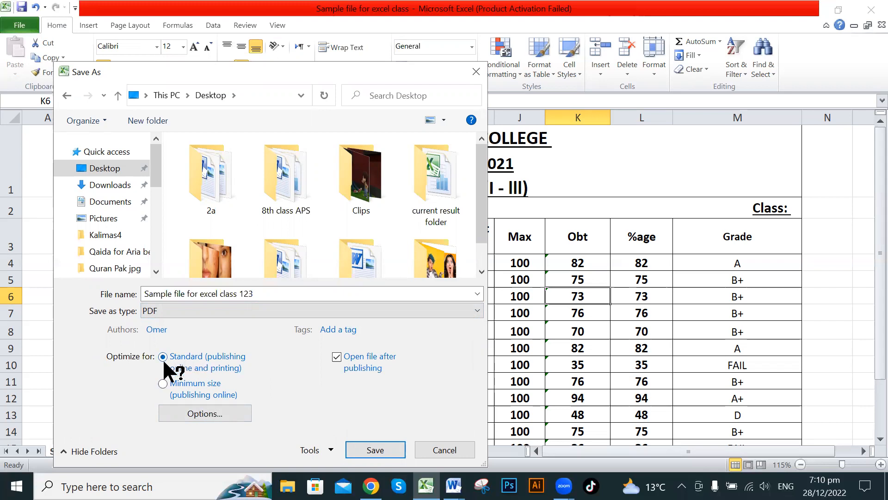
pyautogui.click(380, 451)
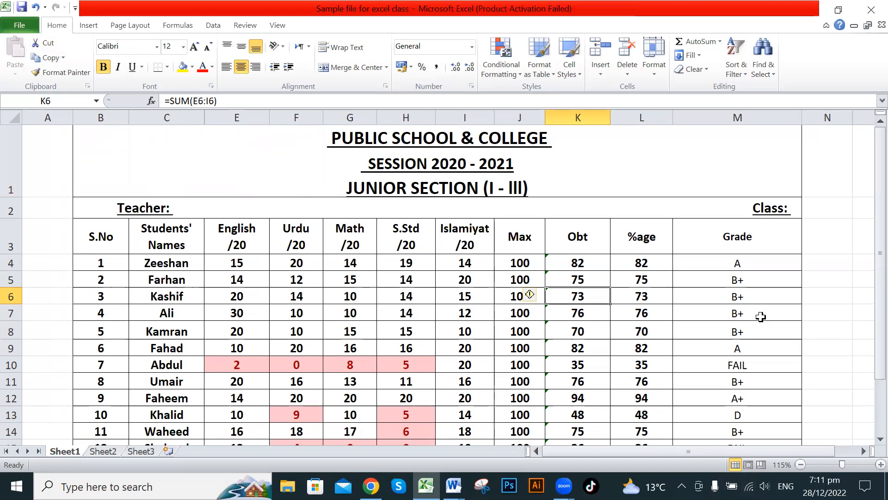
# Switch to File Explorer and look for the saved copy in the Desktop folder.
pyautogui.click(287, 486)
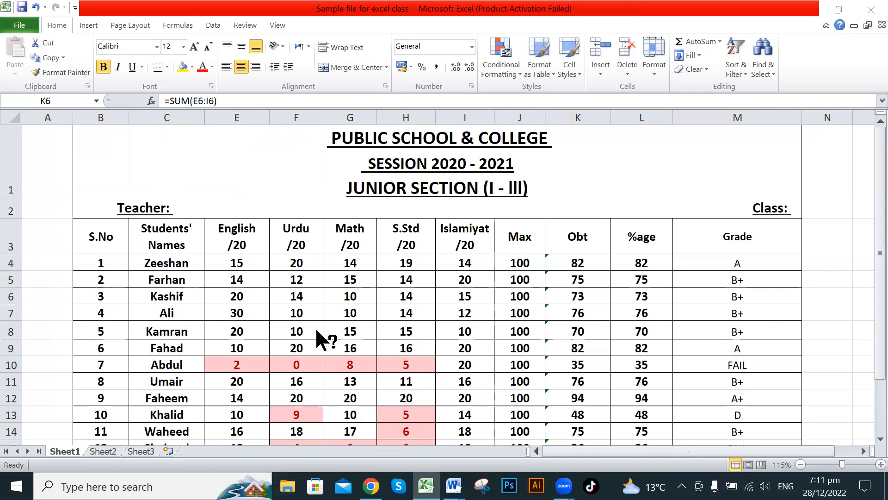
pyautogui.click(517, 297)
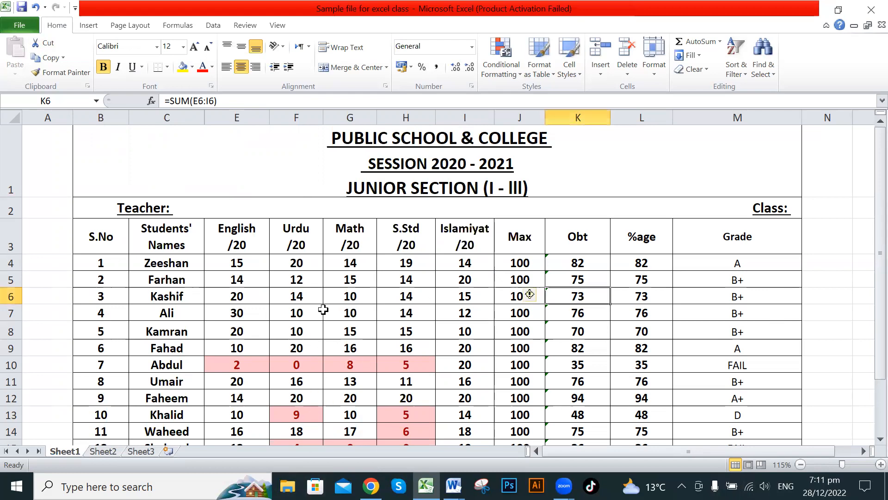
pyautogui.click(339, 282)
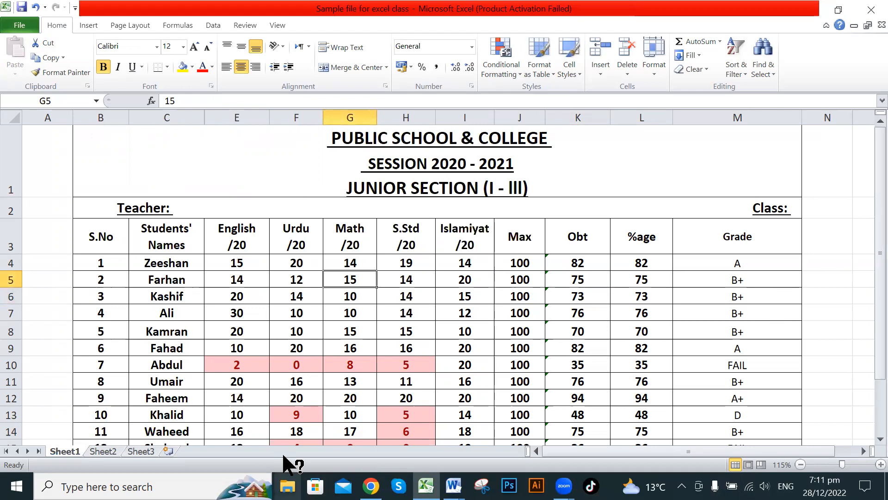
pyautogui.click(288, 486)
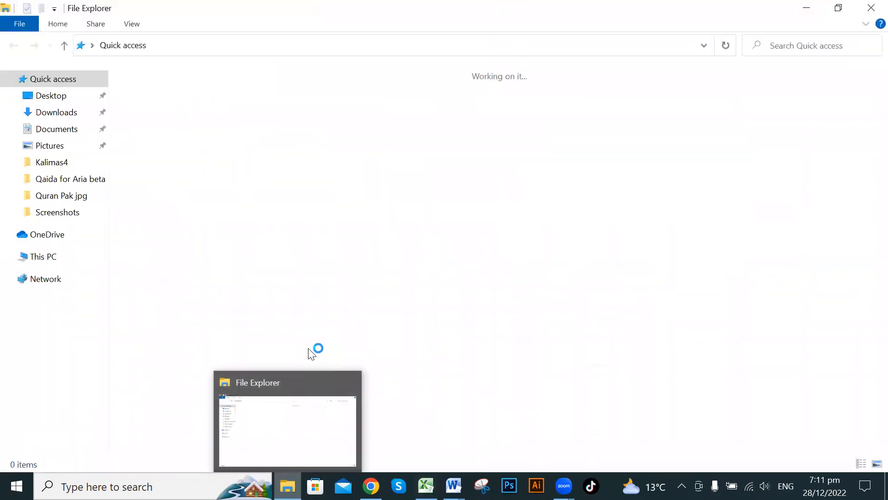
pyautogui.click(42, 94)
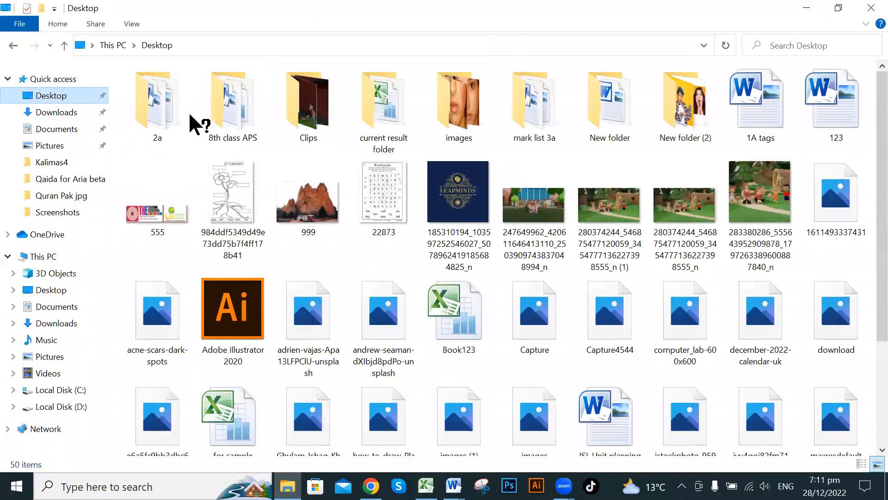
pyautogui.click(685, 122)
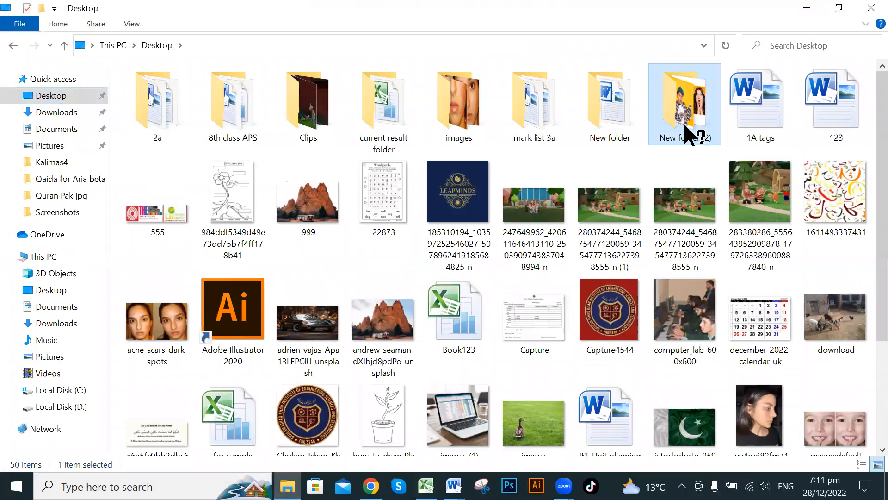
pyautogui.press('s')
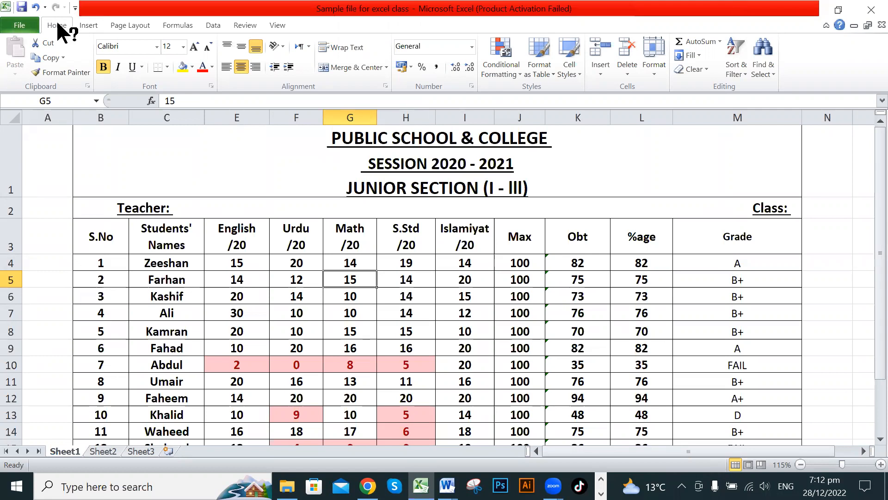
pyautogui.click(313, 238)
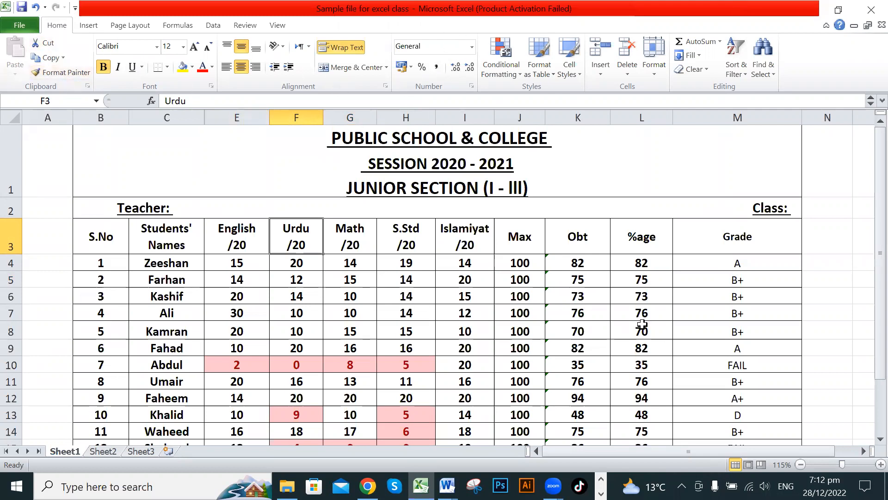
pyautogui.click(641, 318)
pyautogui.click(237, 259)
pyautogui.click(178, 224)
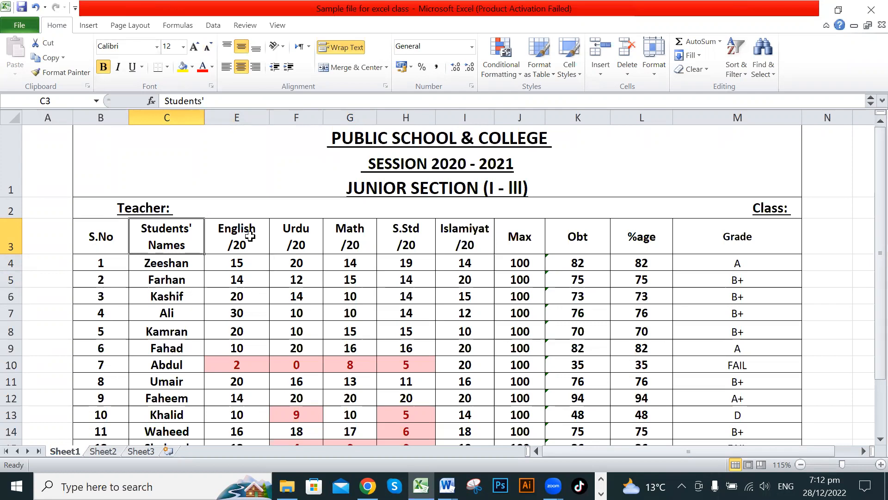
pyautogui.click(250, 237)
pyautogui.click(433, 240)
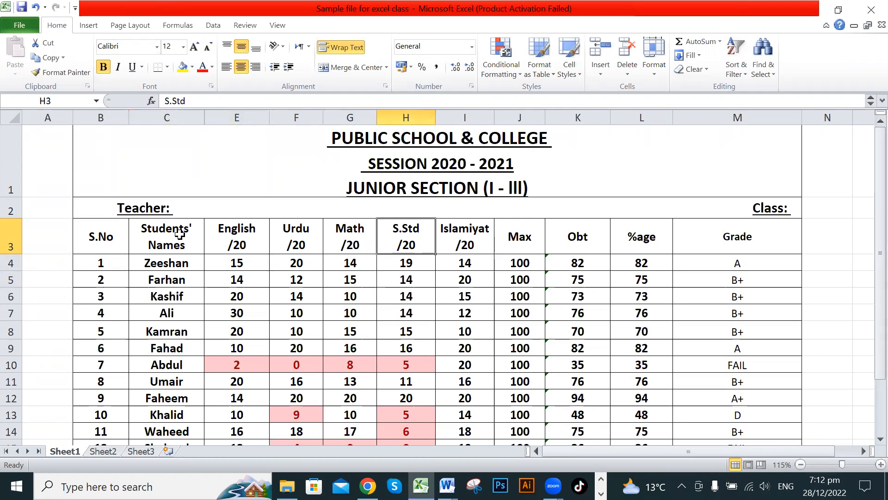
pyautogui.click(164, 235)
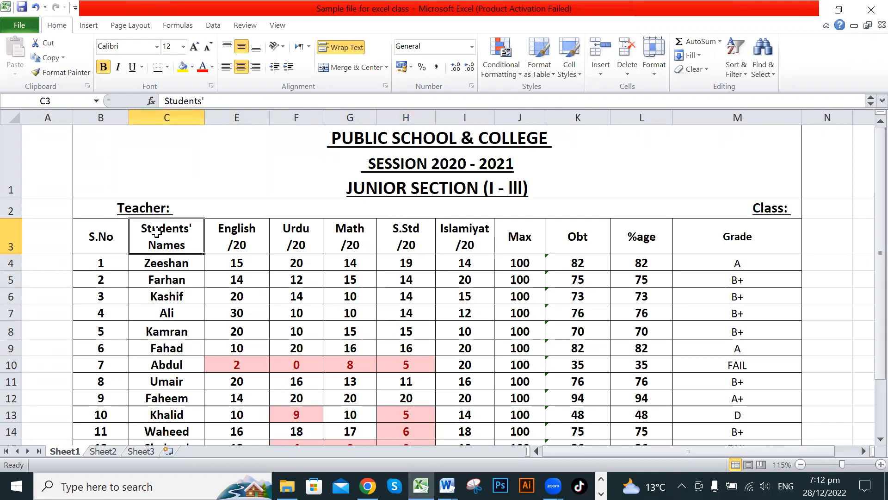
pyautogui.click(234, 245)
pyautogui.click(350, 293)
pyautogui.click(447, 280)
pyautogui.press('Right')
pyautogui.press('Right')
pyautogui.click(665, 310)
pyautogui.click(706, 265)
pyautogui.click(719, 327)
pyautogui.click(159, 229)
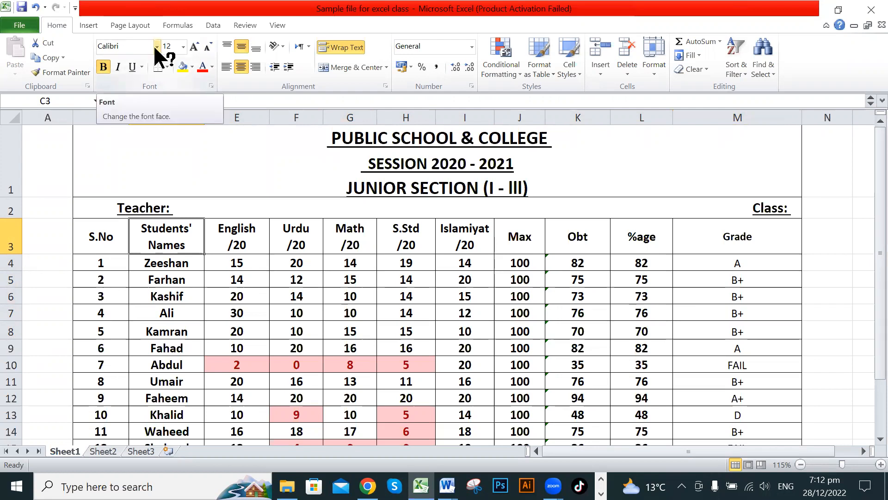
pyautogui.click(183, 280)
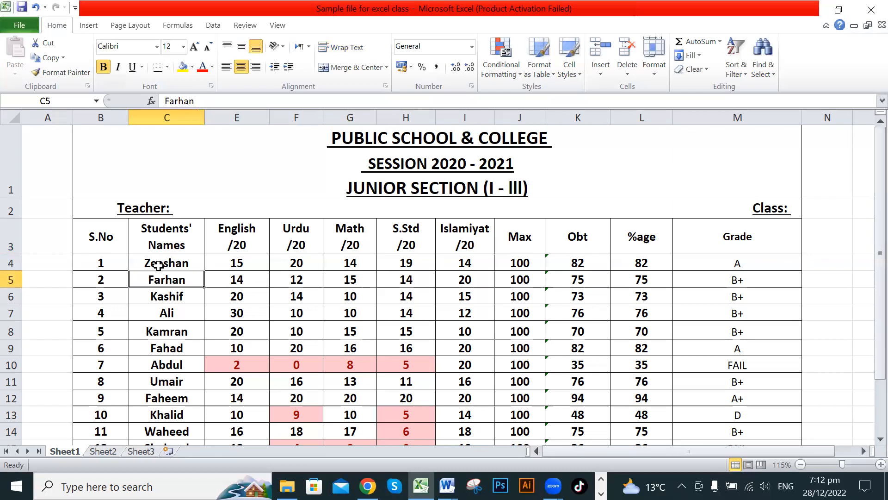
pyautogui.click(172, 238)
pyautogui.click(236, 240)
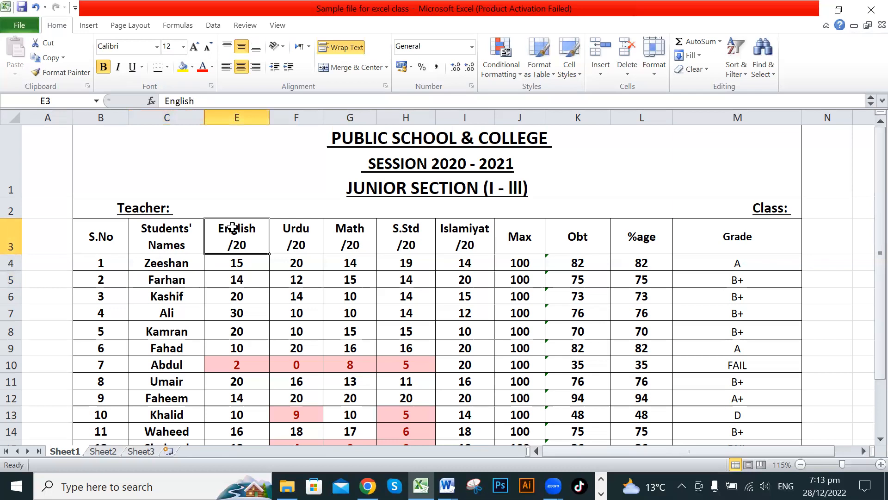
pyautogui.click(162, 237)
# Select the table's header cells from S.No to Grade in row 3, then release the selection.
pyautogui.moveTo(99, 237); pyautogui.dragTo(753, 219)
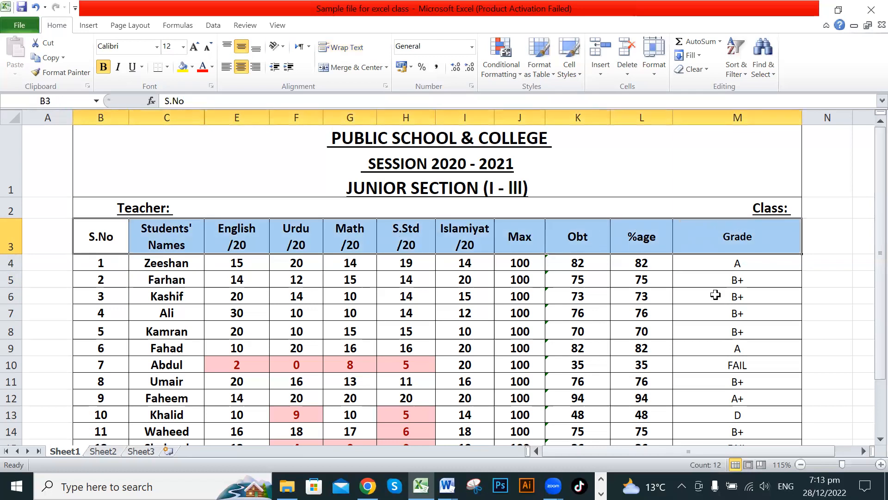
pyautogui.click(173, 298)
pyautogui.moveTo(95, 234); pyautogui.dragTo(701, 221)
pyautogui.click(420, 279)
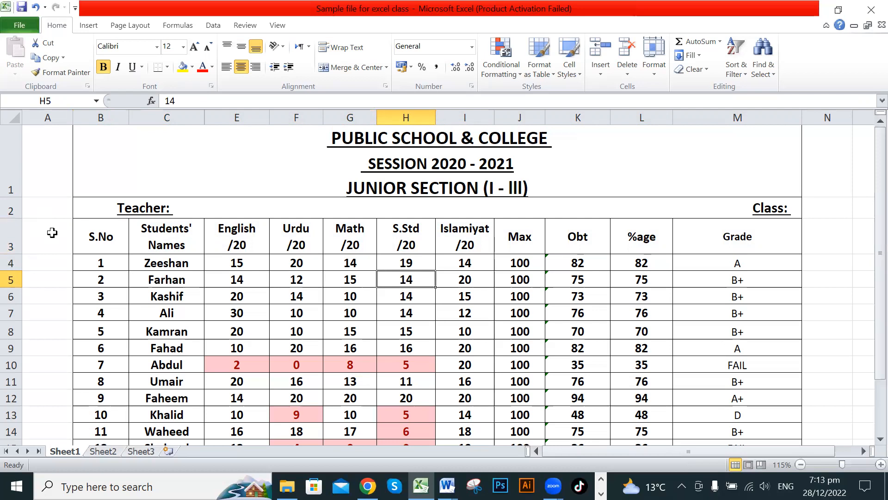
# Select the whole of row 3 and examine how far the selection extends past the table's Grade column.
pyautogui.click(11, 235)
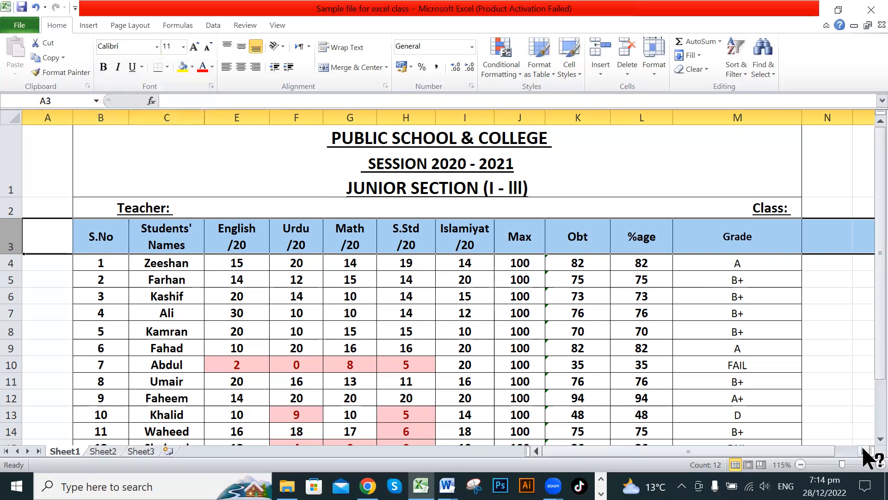
pyautogui.moveTo(863, 449); pyautogui.dragTo(863, 449)
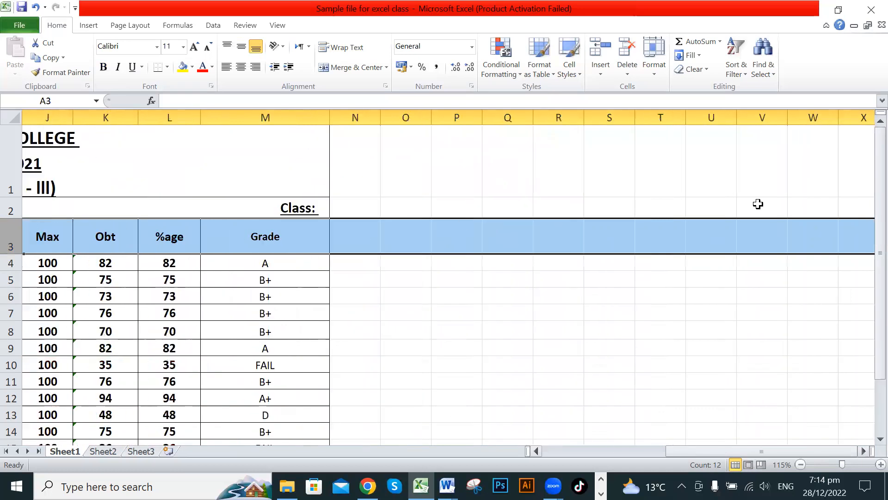
pyautogui.click(10, 237)
pyautogui.click(402, 289)
pyautogui.click(10, 241)
pyautogui.click(484, 309)
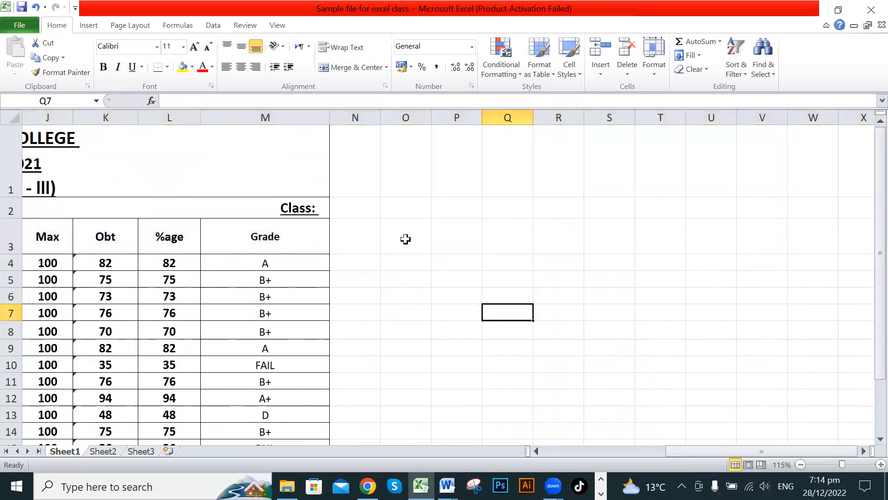
pyautogui.moveTo(404, 235); pyautogui.dragTo(641, 250)
pyautogui.moveTo(750, 456); pyautogui.dragTo(601, 450)
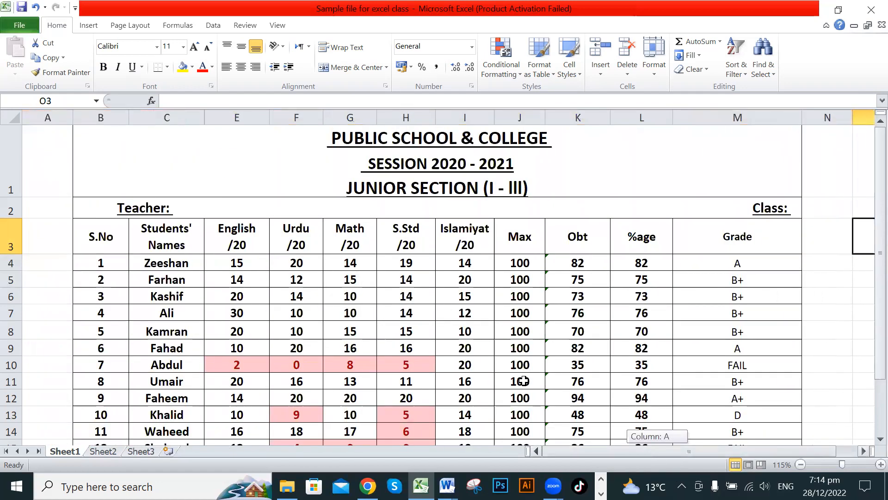
# Change the font of the header cells from S.No to Grade in row 3 to Arial.
pyautogui.click(520, 381)
pyautogui.moveTo(100, 236); pyautogui.dragTo(643, 261)
pyautogui.moveTo(721, 262); pyautogui.dragTo(736, 252)
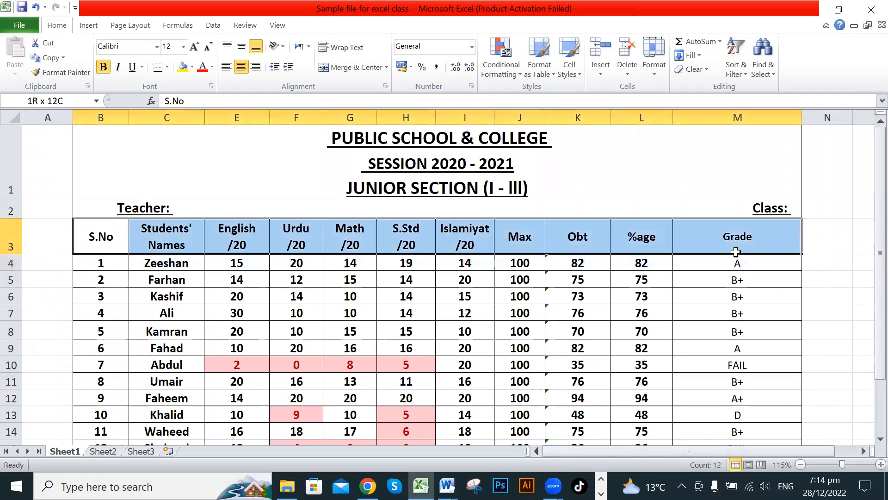
pyautogui.click(734, 276)
pyautogui.moveTo(99, 240); pyautogui.dragTo(704, 246)
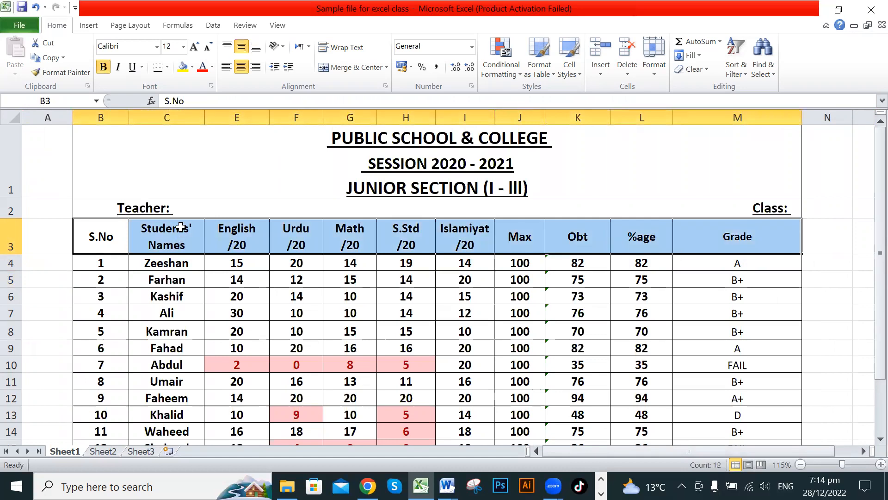
pyautogui.click(158, 46)
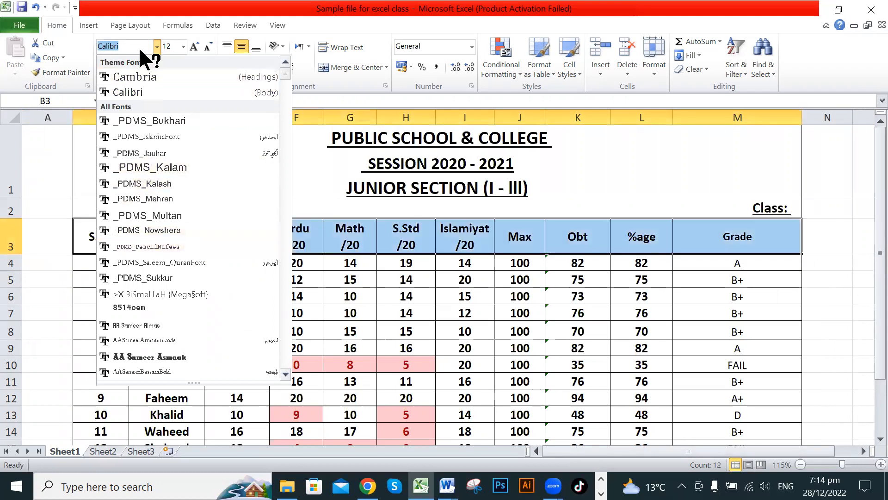
pyautogui.write('Ar')
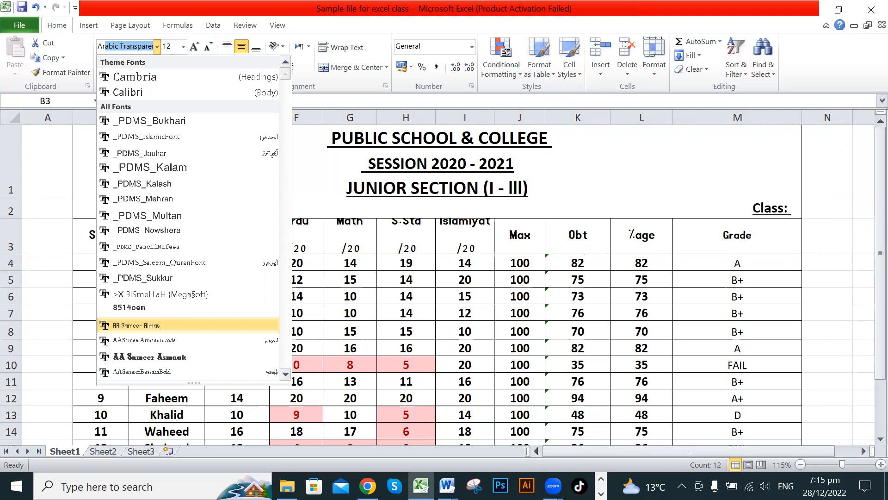
pyautogui.write('ii')
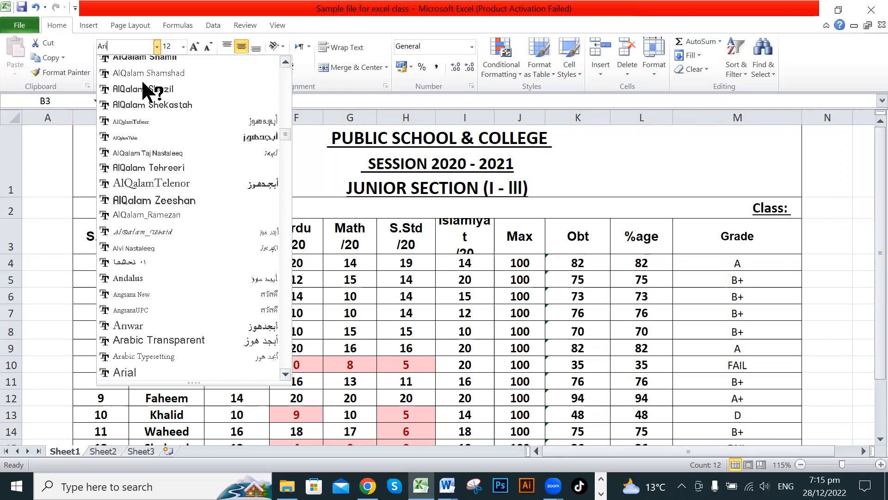
pyautogui.click(132, 373)
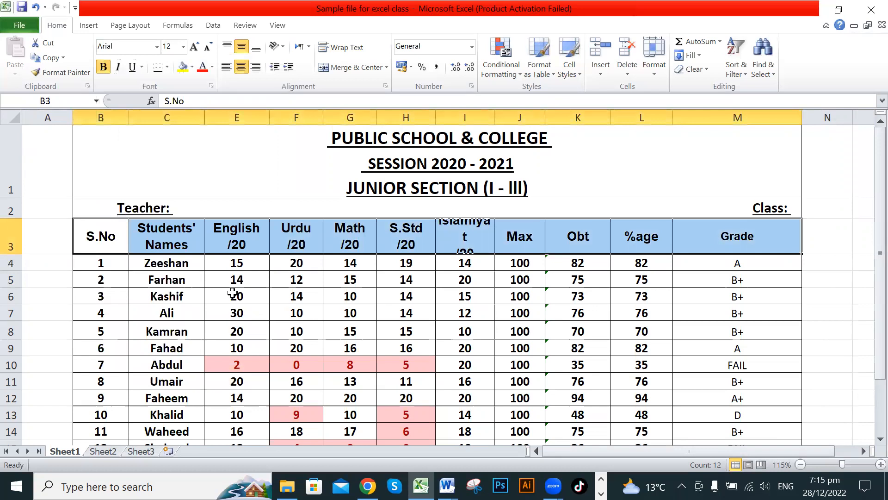
# Compare the font of the Students' Names heading with that of the first name cell below it.
pyautogui.click(233, 294)
pyautogui.click(171, 255)
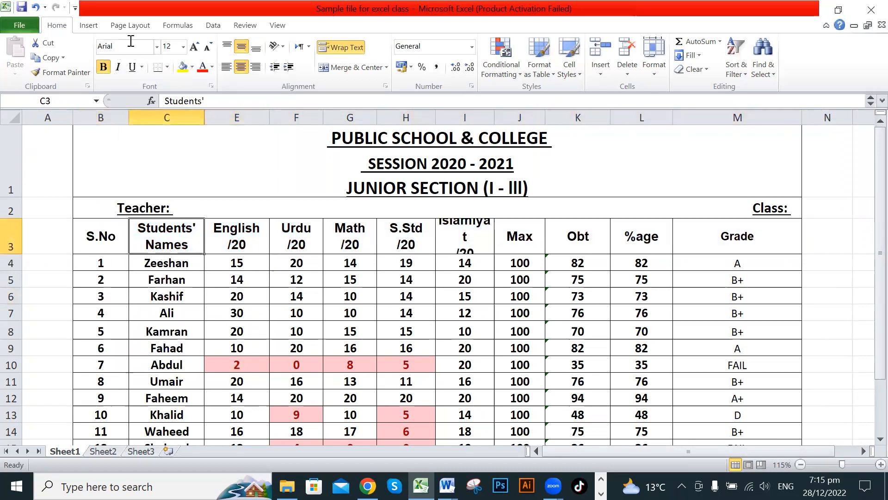
pyautogui.click(156, 264)
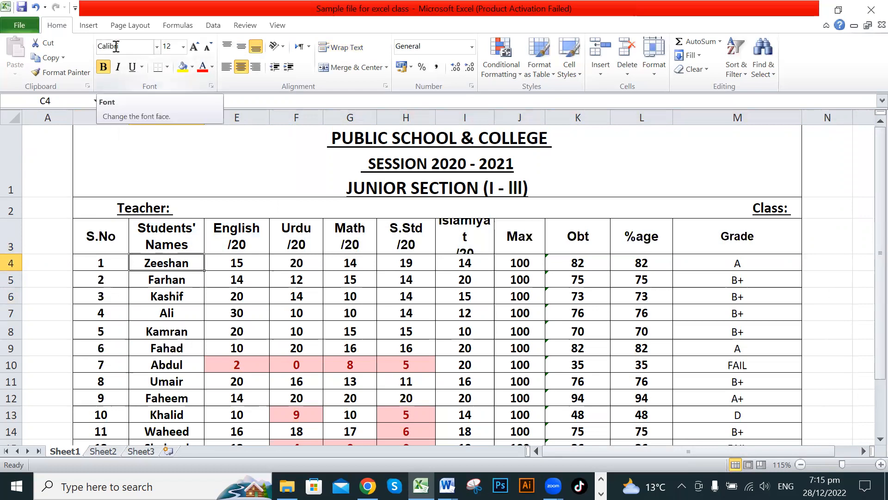
# Check again which fonts the heading in C3 and the student name in C4 use.
pyautogui.click(171, 245)
pyautogui.click(173, 267)
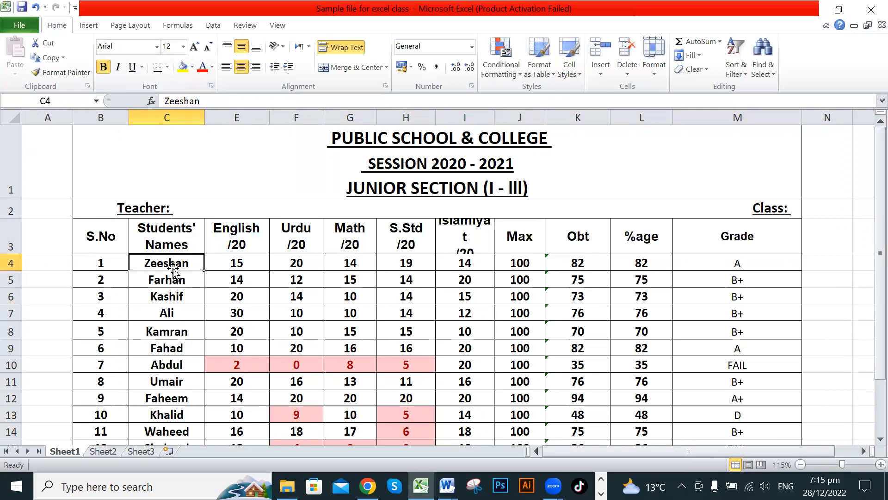
pyautogui.click(171, 245)
pyautogui.click(173, 266)
pyautogui.click(181, 241)
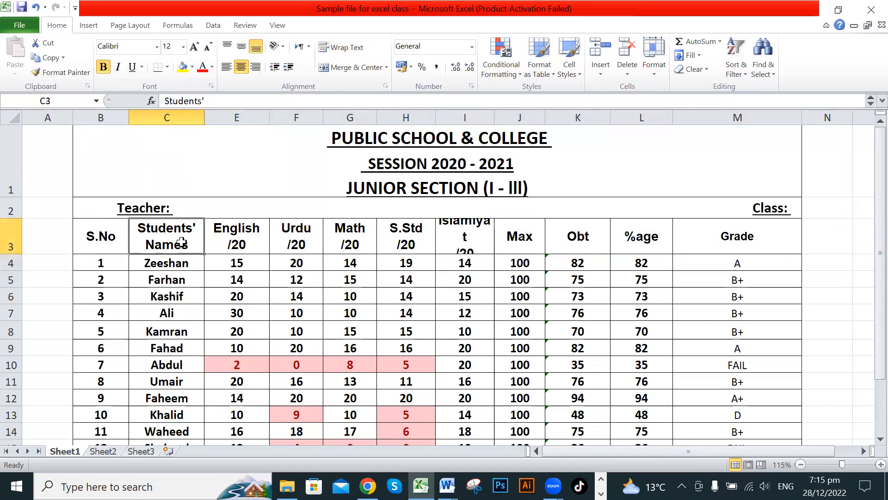
pyautogui.click(181, 265)
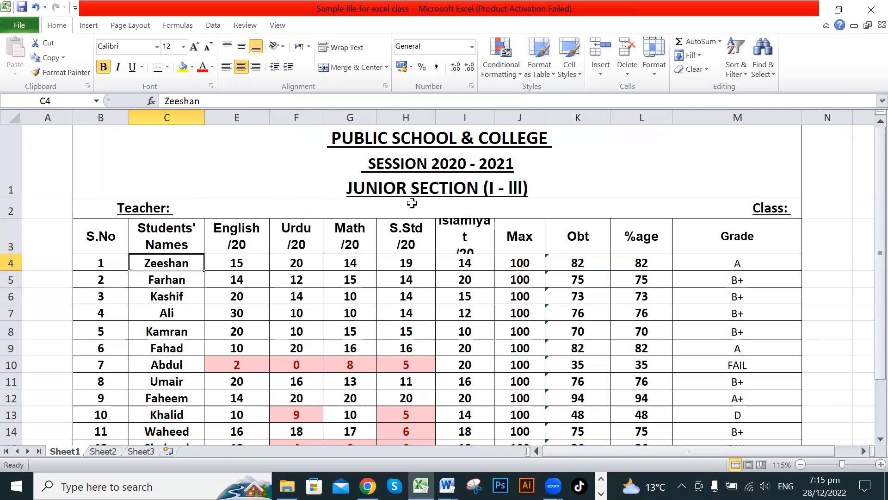
# Widen column I until the Islamiyat /20 heading fits inside its cell on two lines.
pyautogui.moveTo(494, 117); pyautogui.dragTo(514, 117)
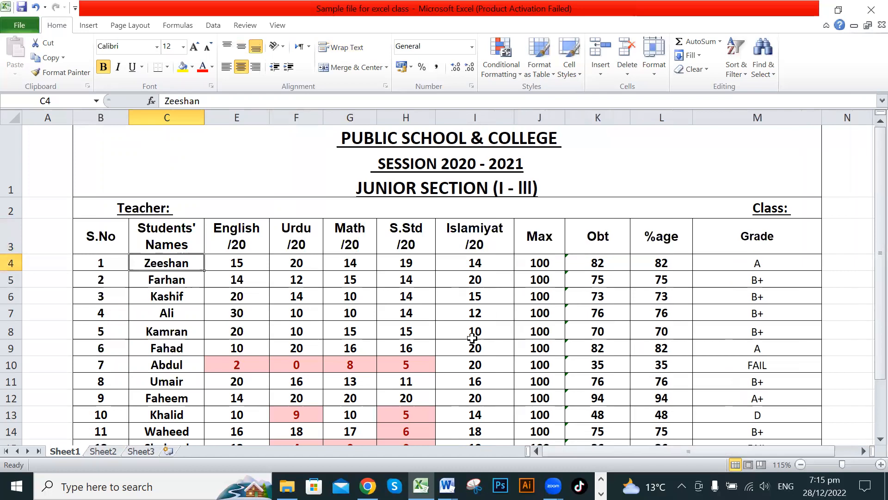
pyautogui.click(255, 307)
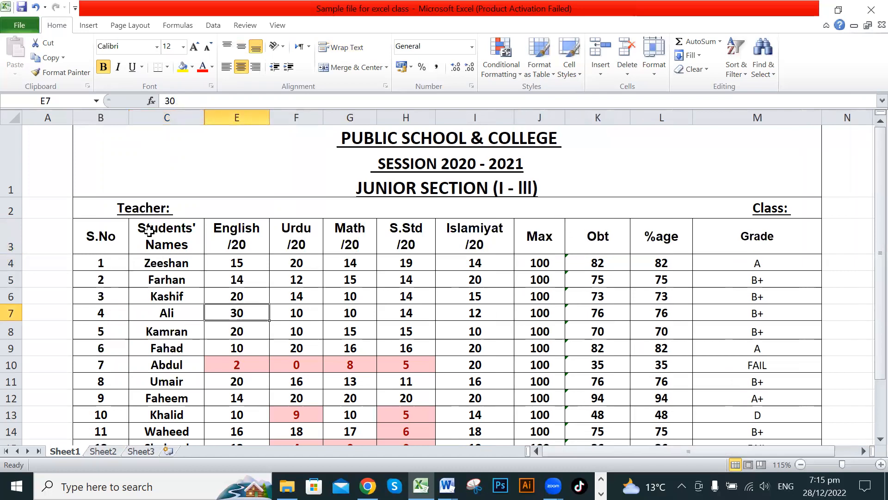
# Change the font of the whole of row 3 to Aharoni.
pyautogui.click(10, 234)
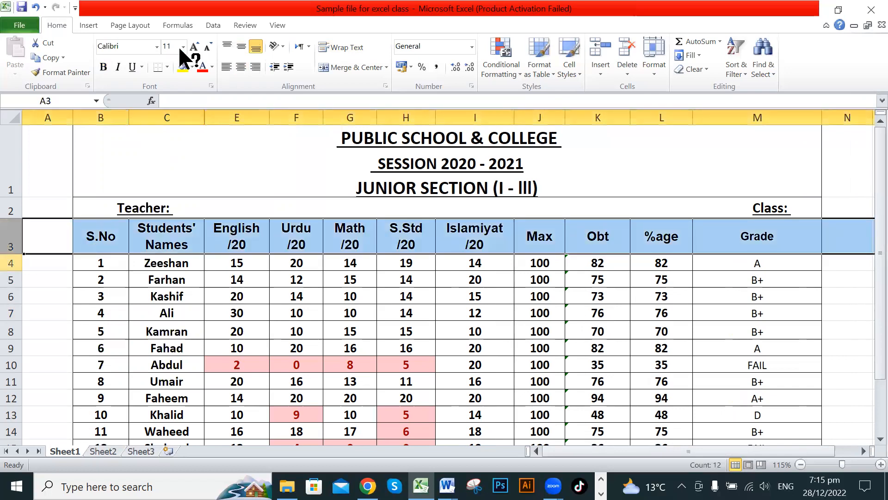
pyautogui.click(157, 47)
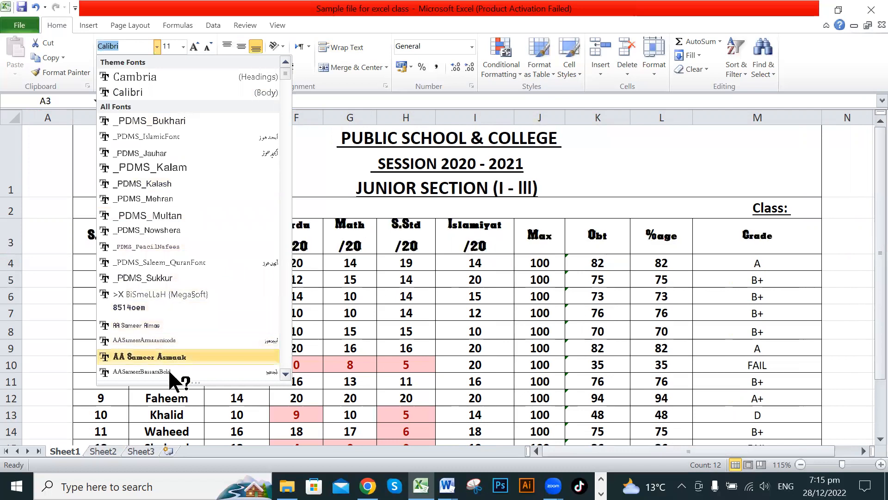
pyautogui.click(286, 374)
pyautogui.moveTo(285, 374); pyautogui.dragTo(285, 373)
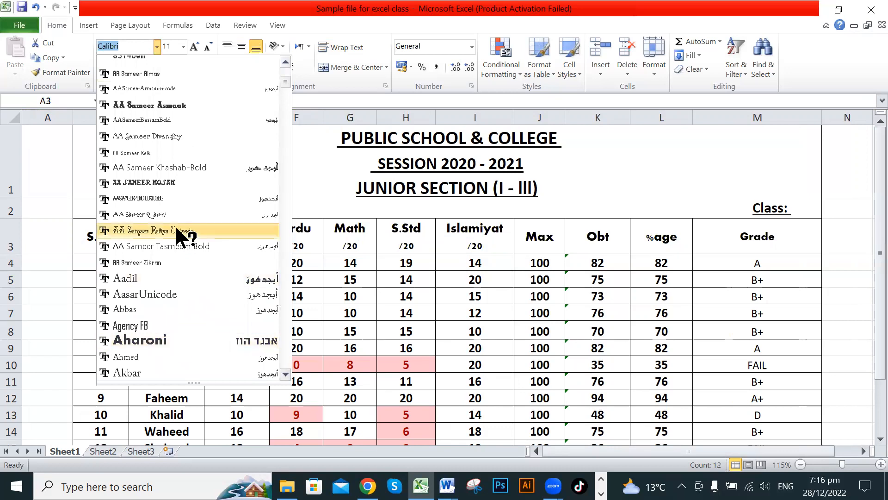
pyautogui.click(154, 339)
pyautogui.click(280, 259)
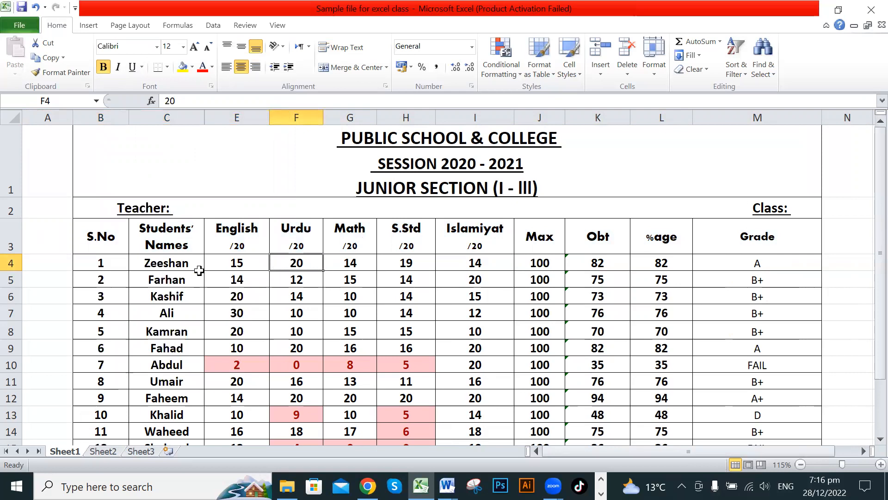
# Compare the Students' Names heading's font with that of a name cell further down the column.
pyautogui.click(179, 238)
pyautogui.click(188, 300)
pyautogui.click(178, 247)
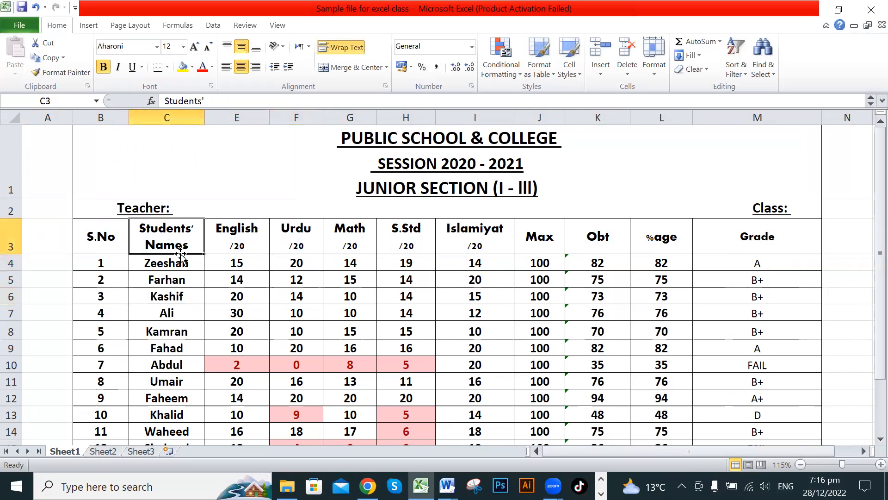
# Select the whole of row 3 repeatedly to examine its font settings, releasing the selection each time.
pyautogui.click(11, 245)
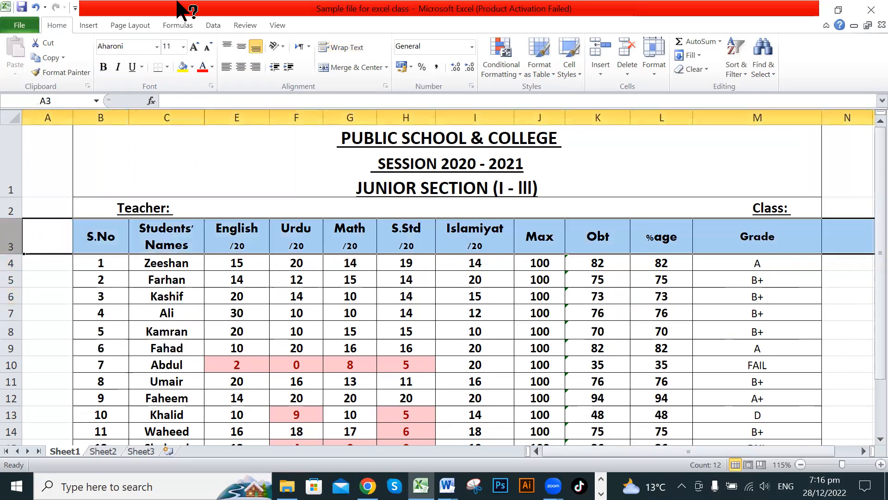
pyautogui.click(245, 259)
pyautogui.click(11, 243)
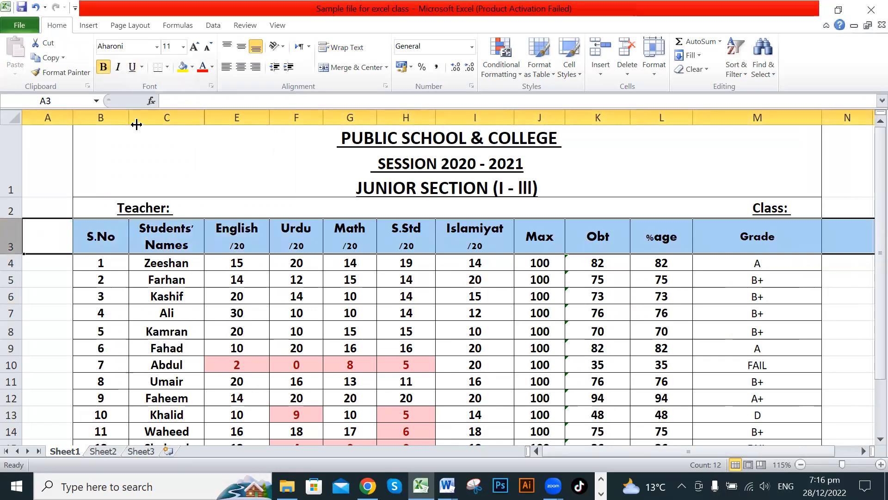
pyautogui.click(188, 292)
pyautogui.click(11, 241)
pyautogui.click(296, 341)
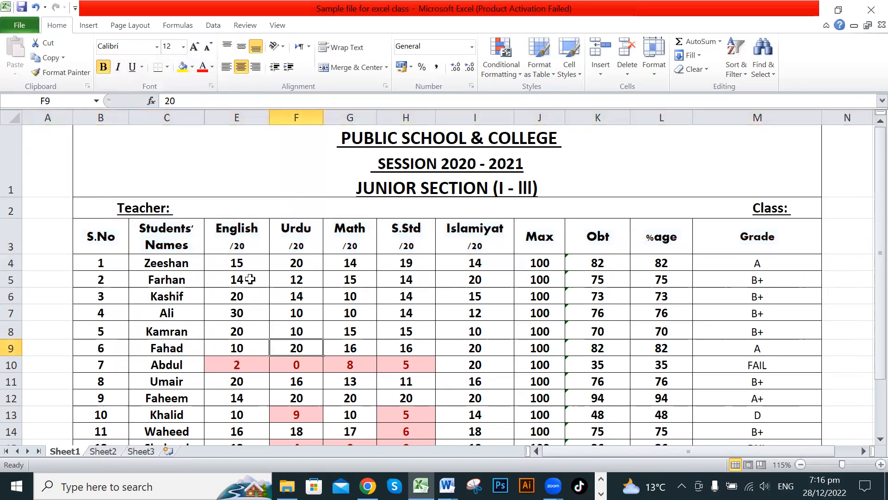
# Compare the font of the English heading with that of the marks below it.
pyautogui.click(295, 283)
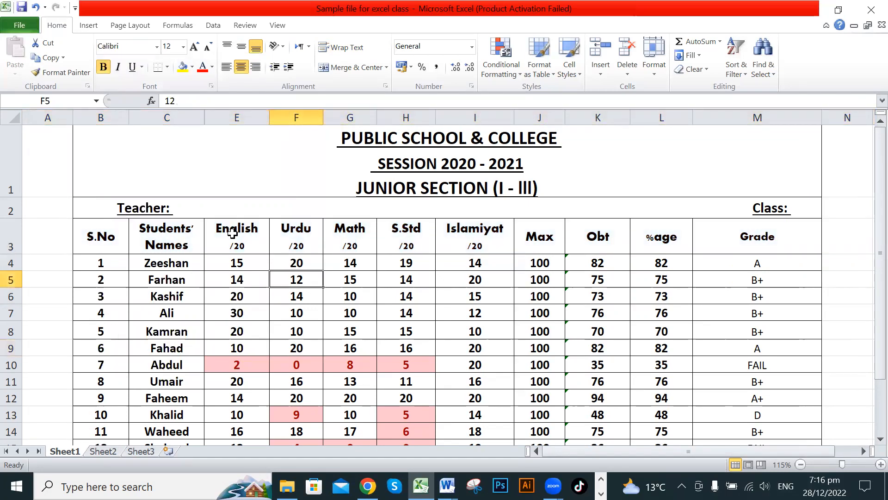
pyautogui.click(234, 229)
pyautogui.click(239, 280)
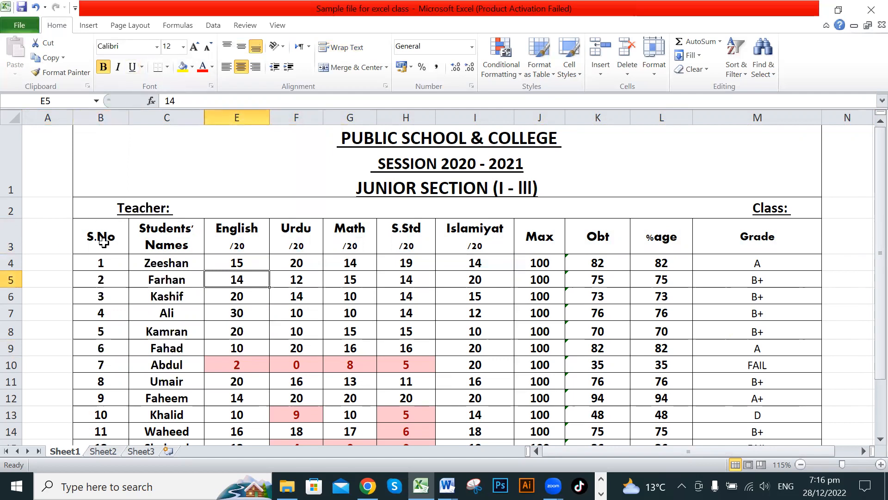
# Select only the header cells from S.No to Grade in row 3, release them, and select them again.
pyautogui.moveTo(100, 239); pyautogui.dragTo(711, 235)
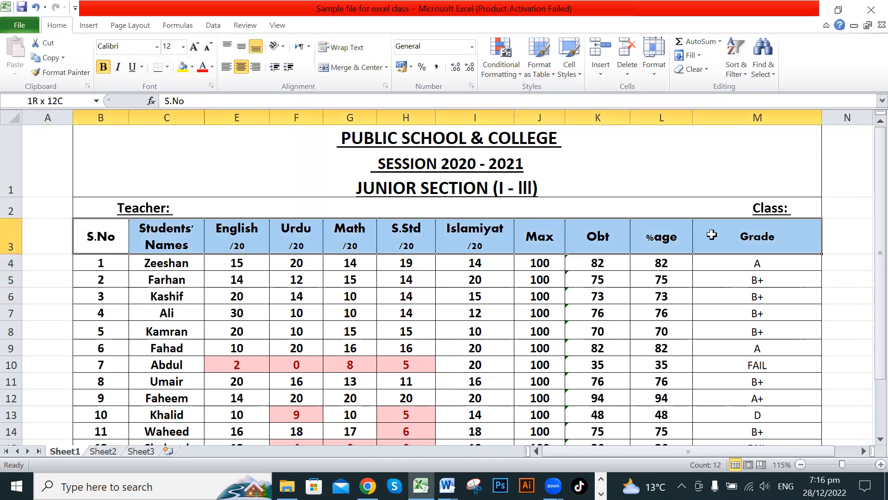
pyautogui.click(633, 281)
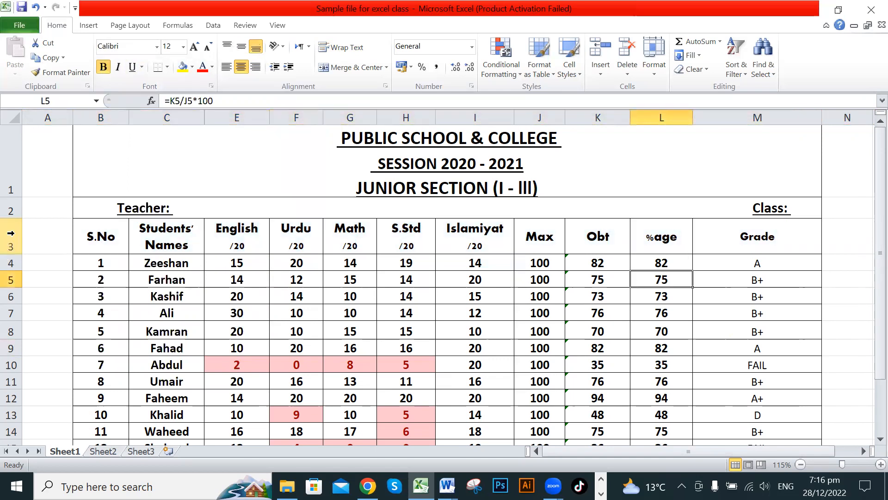
pyautogui.moveTo(78, 237); pyautogui.dragTo(743, 239)
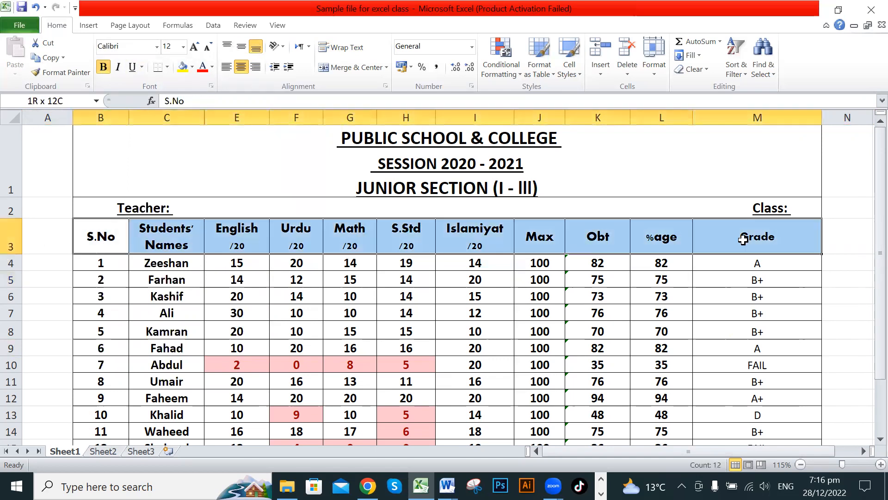
# Select the whole of row 3, preview larger font sizes such as 16 on it, and dismiss the size list.
pyautogui.click(10, 235)
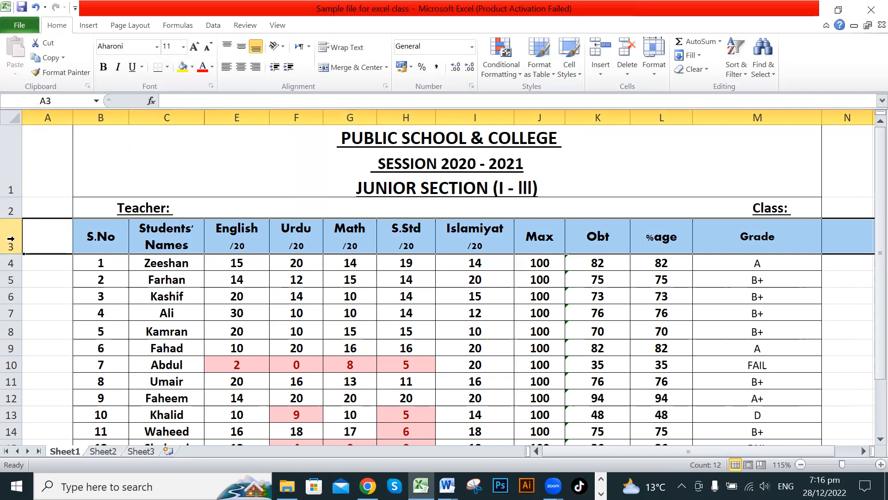
pyautogui.click(184, 46)
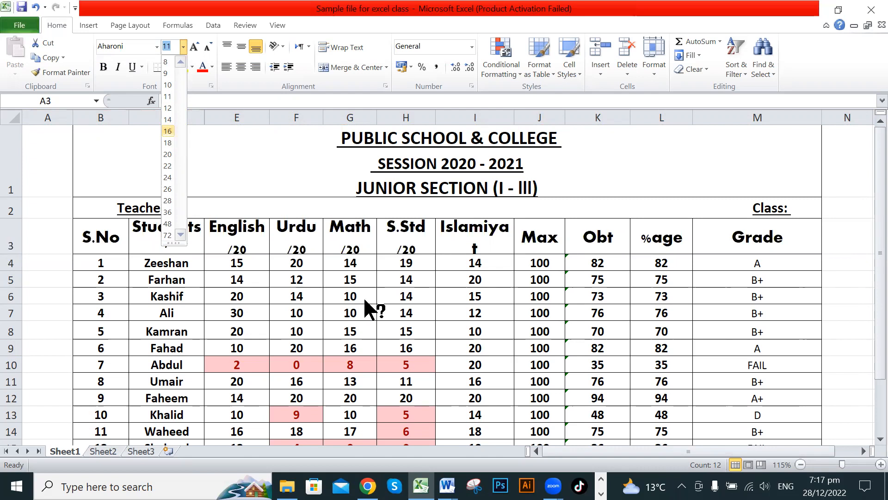
pyautogui.click(341, 237)
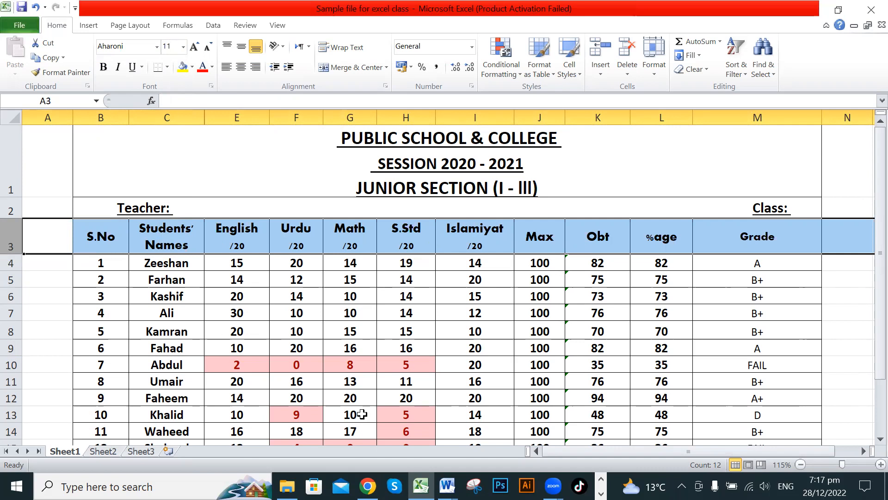
pyautogui.click(407, 264)
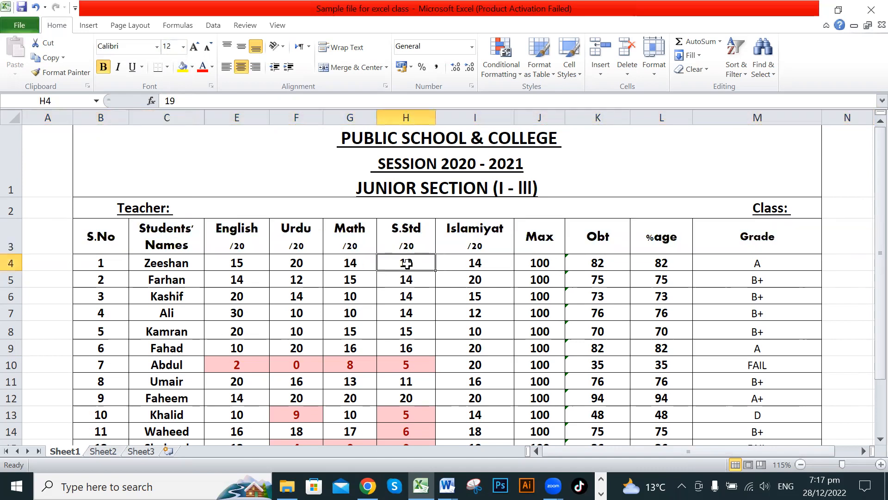
# Set the font size of cell H4 to 12, then view the available sizes for G5 without choosing one.
pyautogui.scroll(-2, 407, 264)
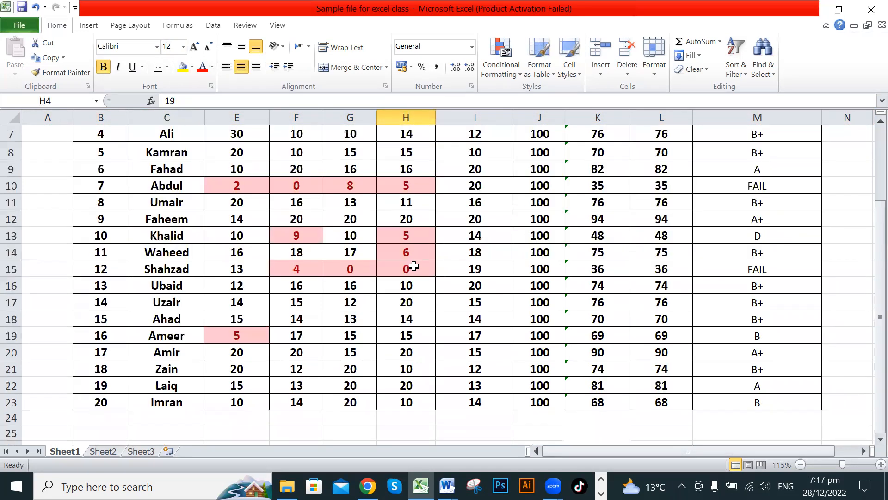
pyautogui.scroll(2, 416, 263)
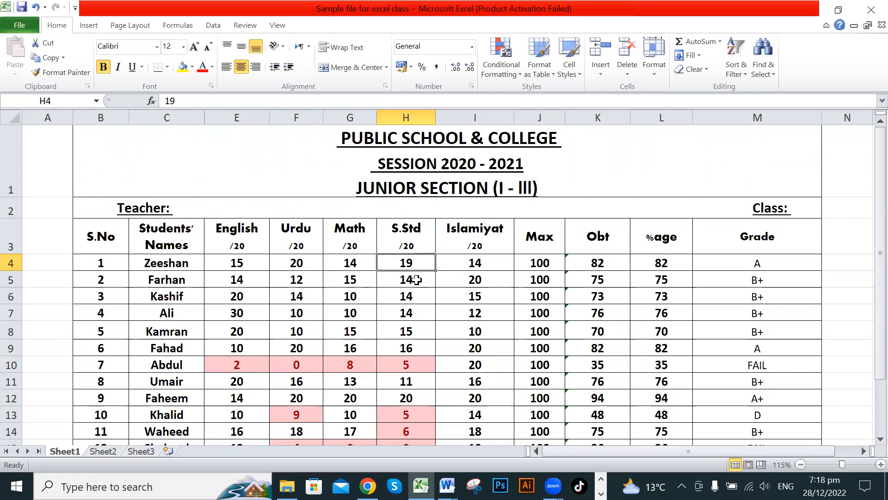
pyautogui.click(184, 46)
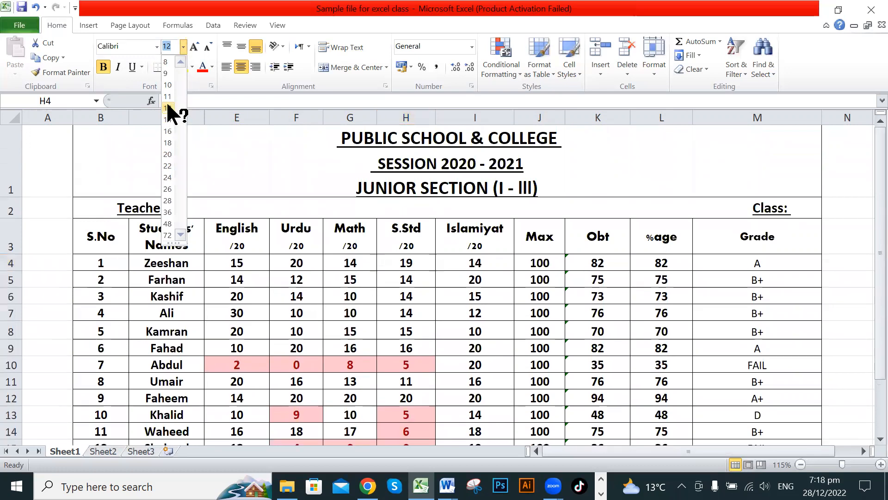
pyautogui.click(169, 109)
pyautogui.click(333, 274)
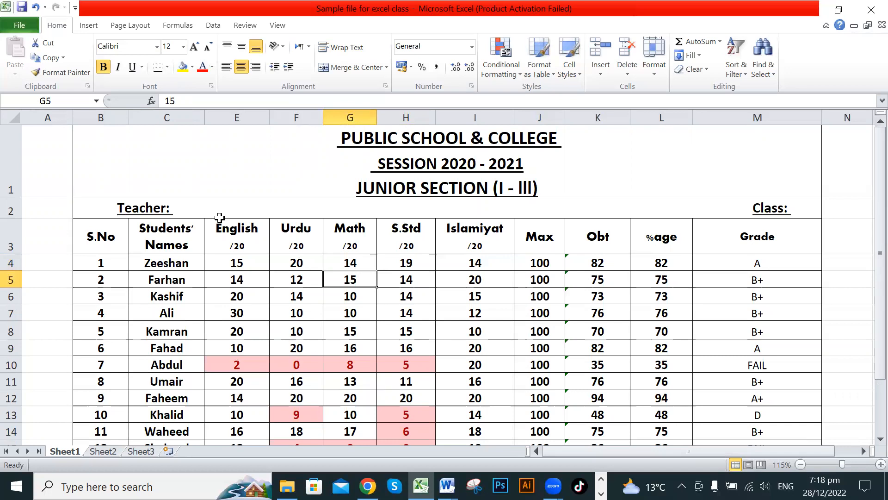
pyautogui.click(183, 46)
pyautogui.click(326, 316)
# Zoom the sheet in to 220%, examine the headings and marks across the table, and select the Students' Names heading.
pyautogui.scroll(-1, 442, 336)
pyautogui.keyDown('ctrl'); pyautogui.scroll(7, 478, 321); pyautogui.keyUp('ctrl')
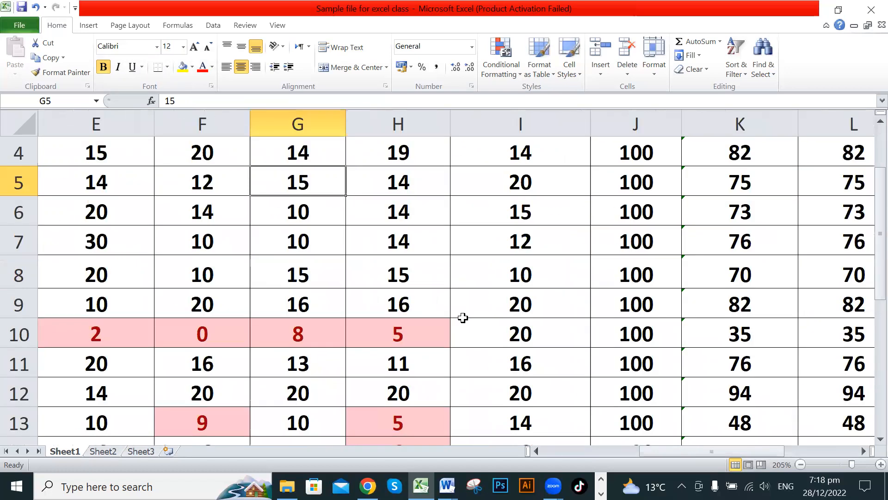
pyautogui.scroll(2, 502, 309)
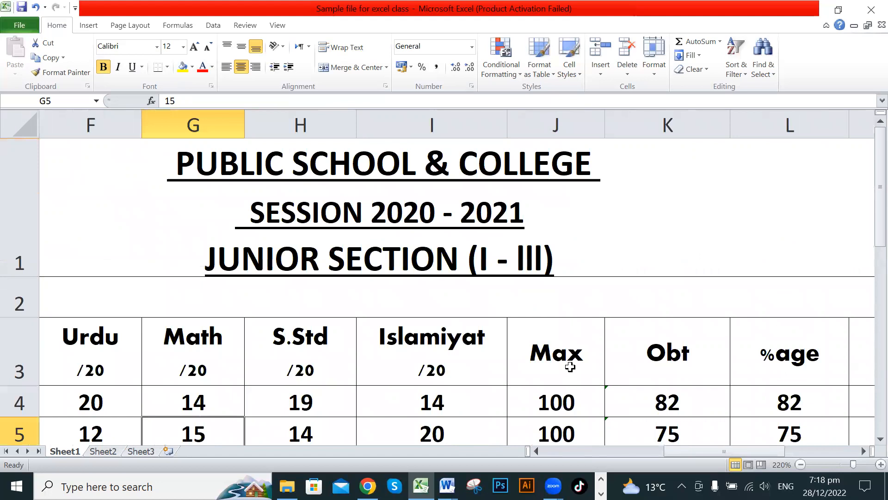
pyautogui.scroll(-1, 569, 363)
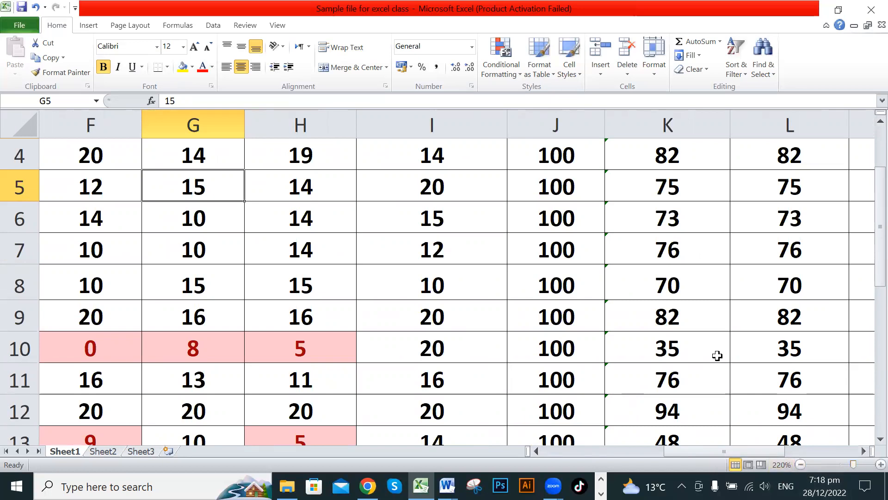
pyautogui.moveTo(723, 452); pyautogui.dragTo(588, 456)
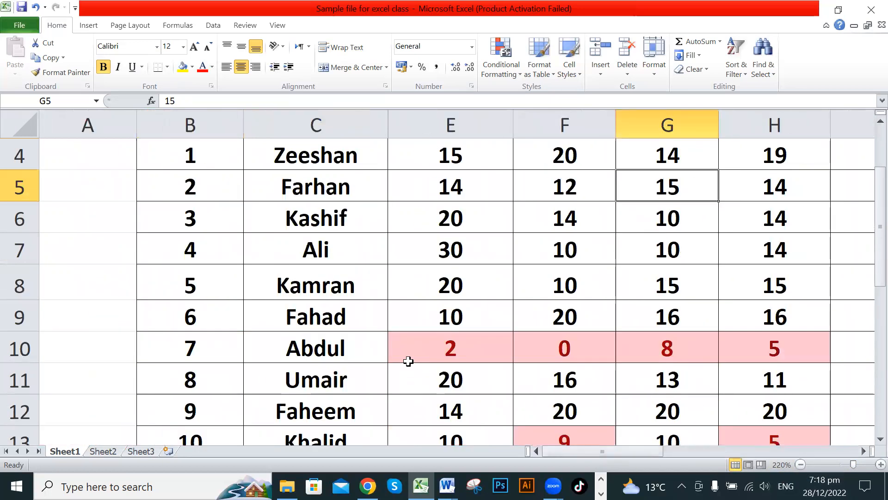
pyautogui.scroll(1, 408, 361)
pyautogui.click(316, 348)
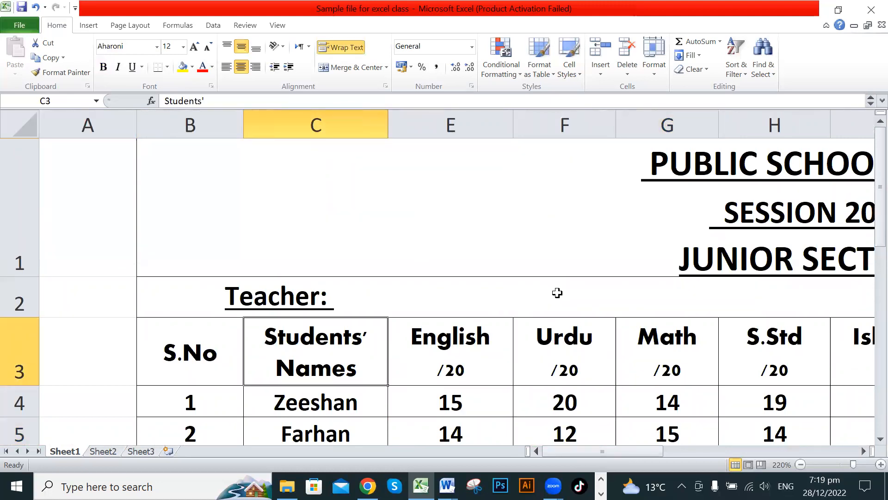
# Zoom the sheet back out to 145% and select the first English mark in E4.
pyautogui.scroll(-2, 542, 262)
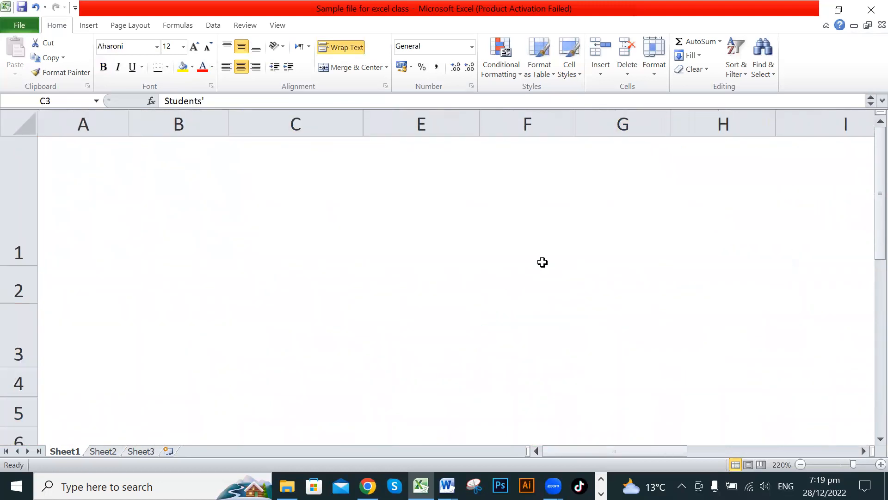
pyautogui.scroll(-3, 542, 263)
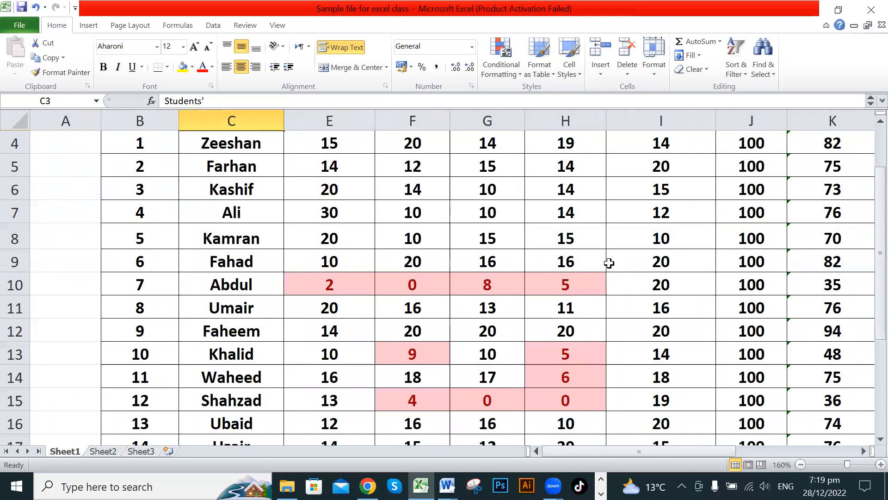
pyautogui.scroll(1, 609, 260)
pyautogui.scroll(-1, 592, 280)
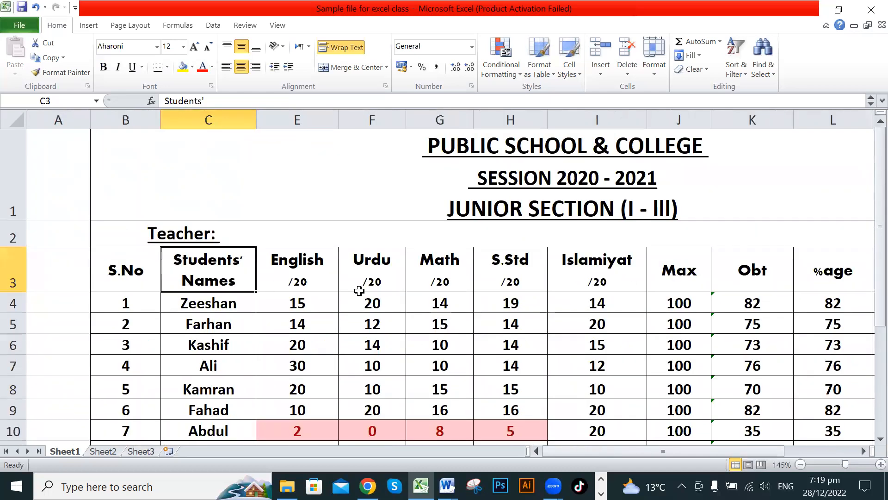
pyautogui.click(326, 301)
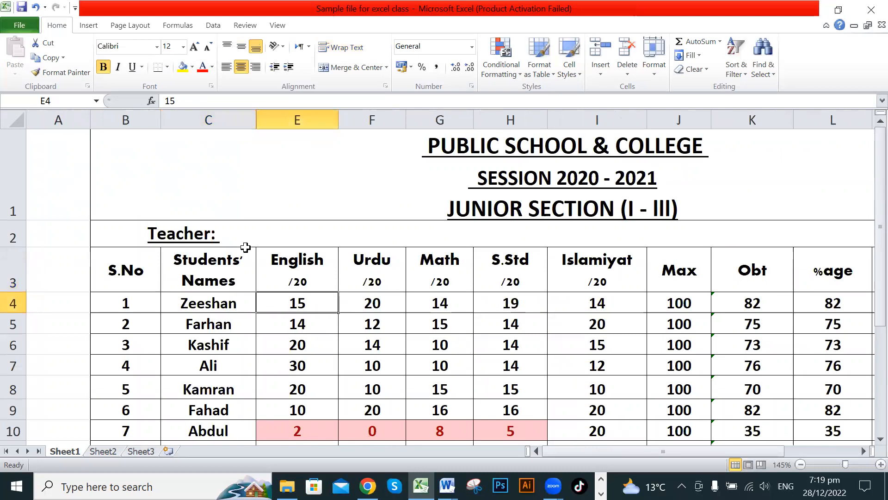
# Examine the subject marks, totals and grades in the student rows, selecting marks such as H4 and I13.
pyautogui.click(465, 329)
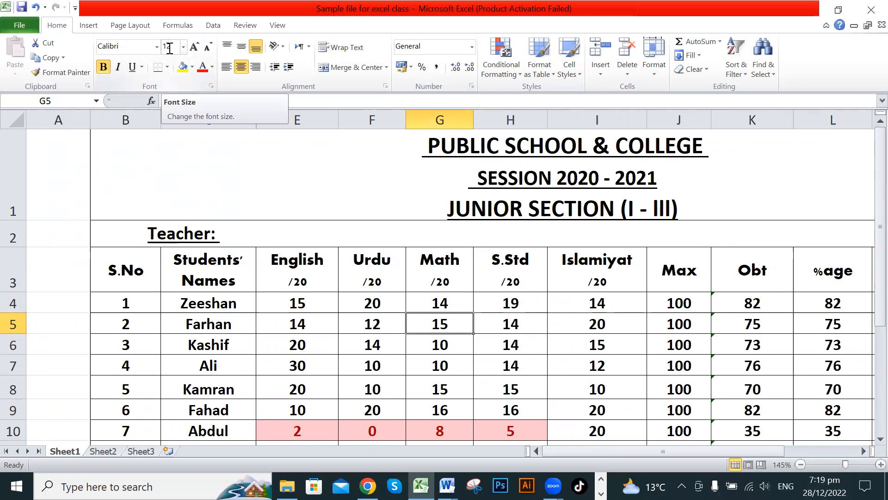
pyautogui.click(517, 300)
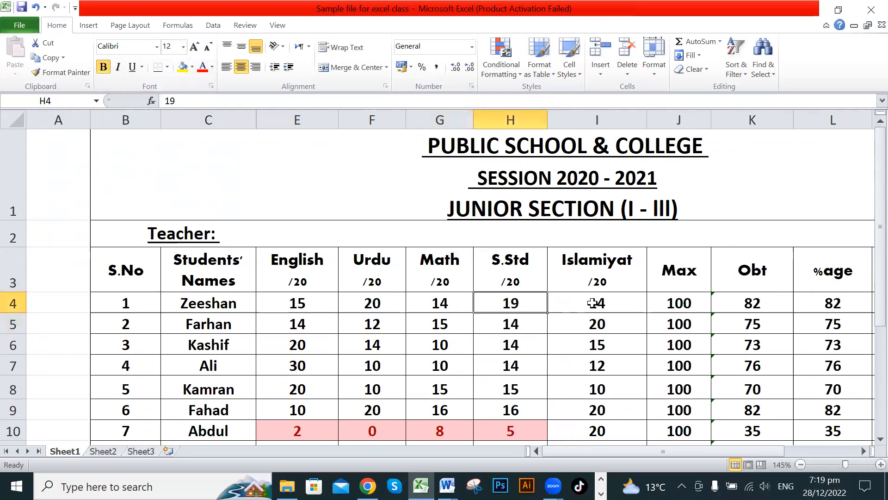
pyautogui.keyDown('ctrl'); pyautogui.scroll(4, 600, 315); pyautogui.keyUp('ctrl')
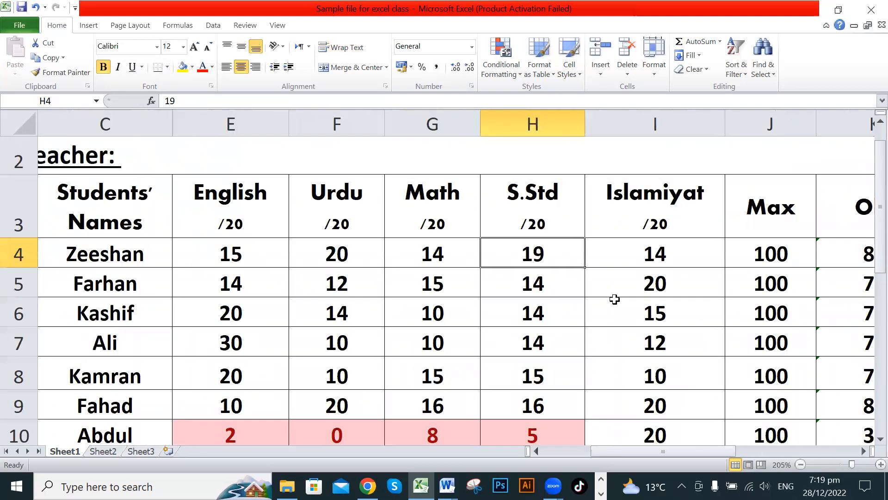
pyautogui.keyDown('ctrl'); pyautogui.scroll(2, 615, 299); pyautogui.keyUp('ctrl')
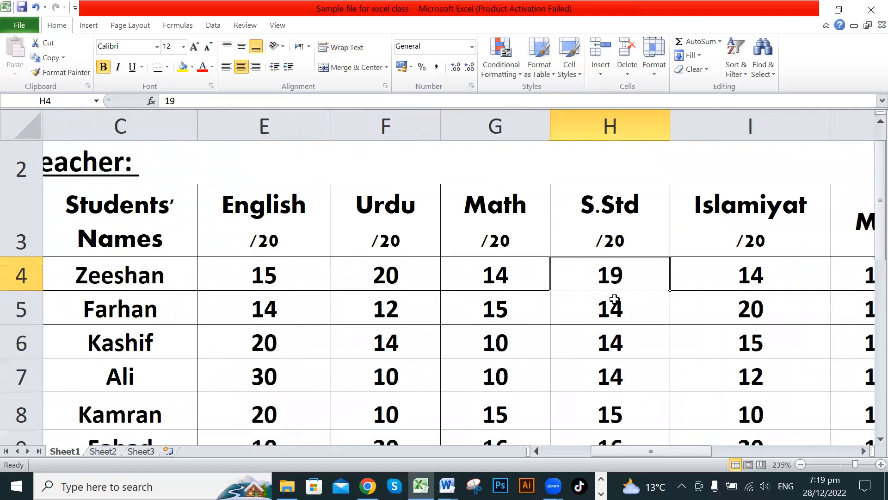
pyautogui.keyDown('ctrl'); pyautogui.scroll(-4, 615, 298); pyautogui.keyUp('ctrl')
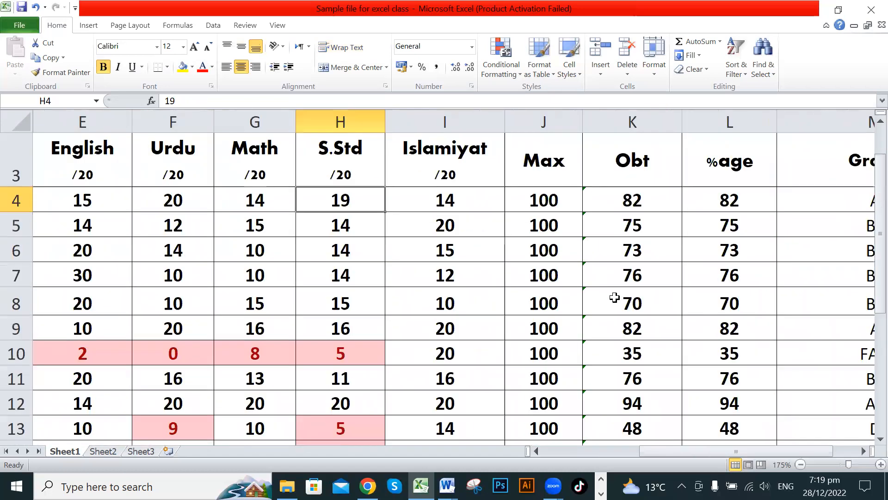
pyautogui.keyDown('ctrl'); pyautogui.scroll(-3, 614, 297); pyautogui.keyUp('ctrl')
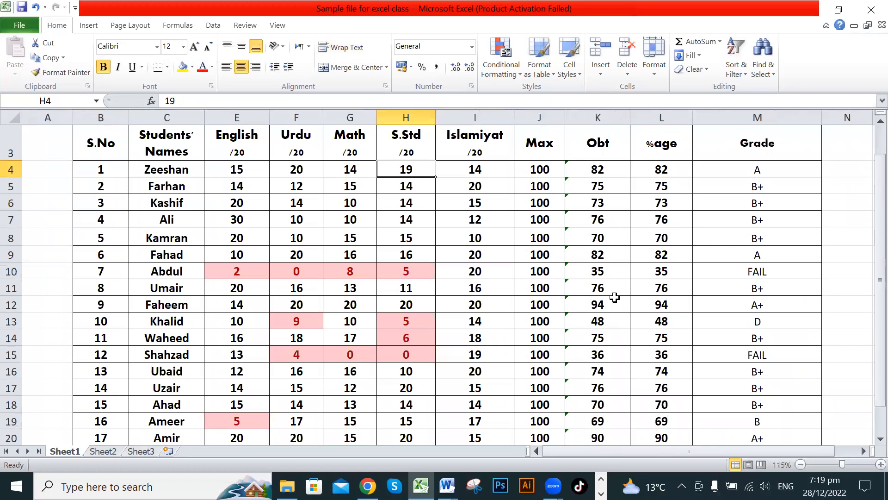
pyautogui.keyDown('ctrl'); pyautogui.scroll(1, 707, 454); pyautogui.keyUp('ctrl')
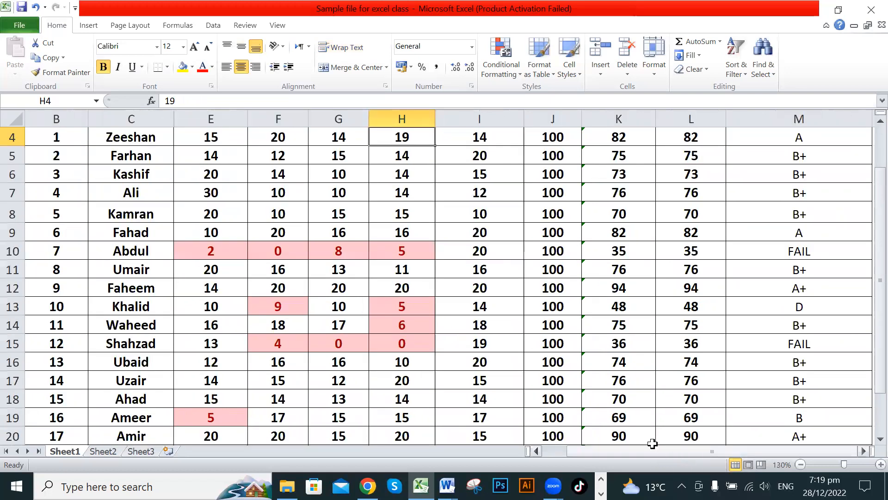
pyautogui.hscroll(-1, 539, 346)
pyautogui.click(538, 299)
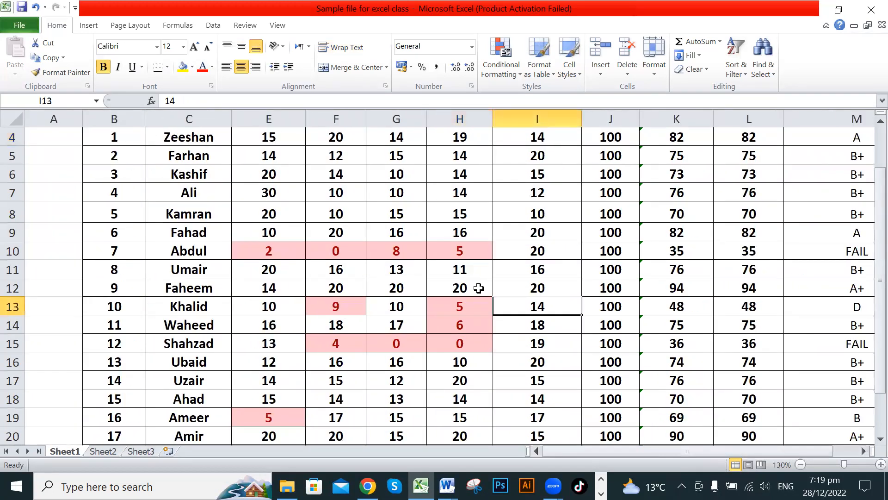
# View the available font sizes for the first student's name in C4 without choosing one.
pyautogui.scroll(1, 476, 289)
pyautogui.click(204, 284)
pyautogui.click(183, 46)
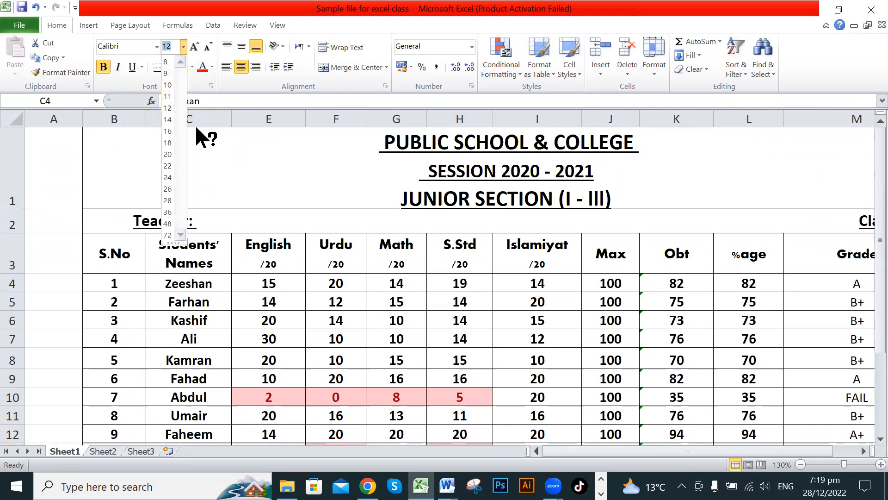
pyautogui.click(317, 245)
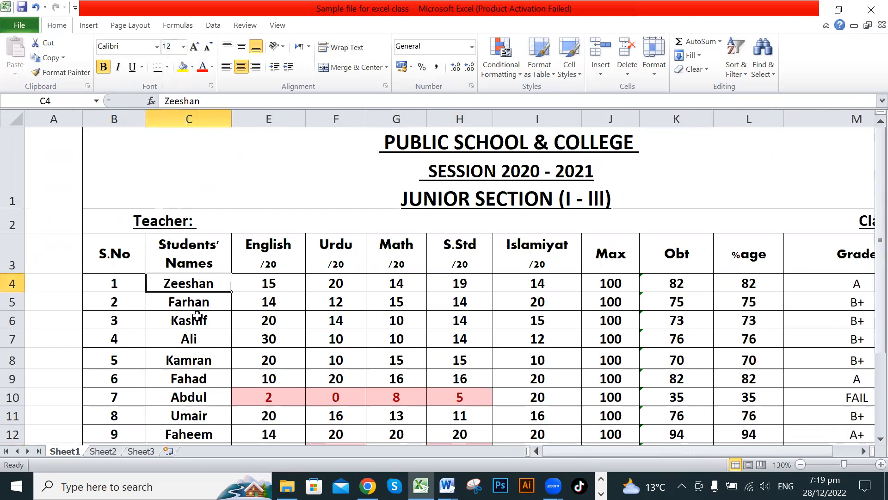
pyautogui.click(207, 302)
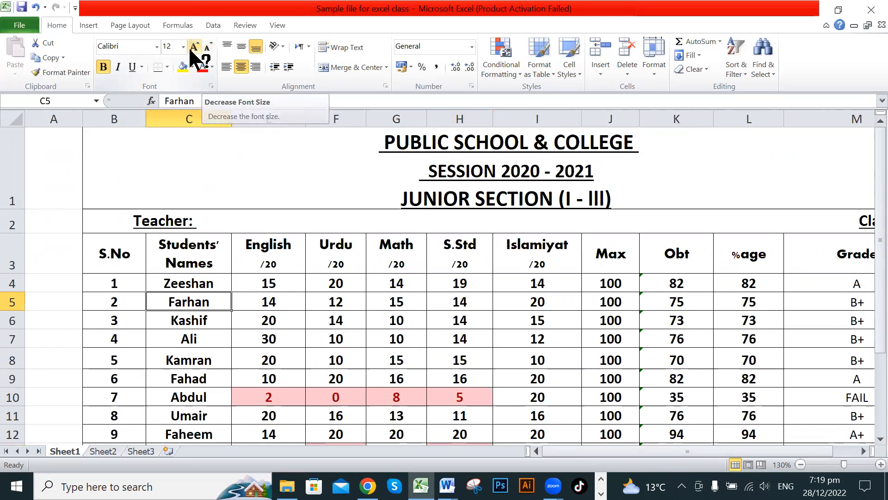
pyautogui.click(326, 284)
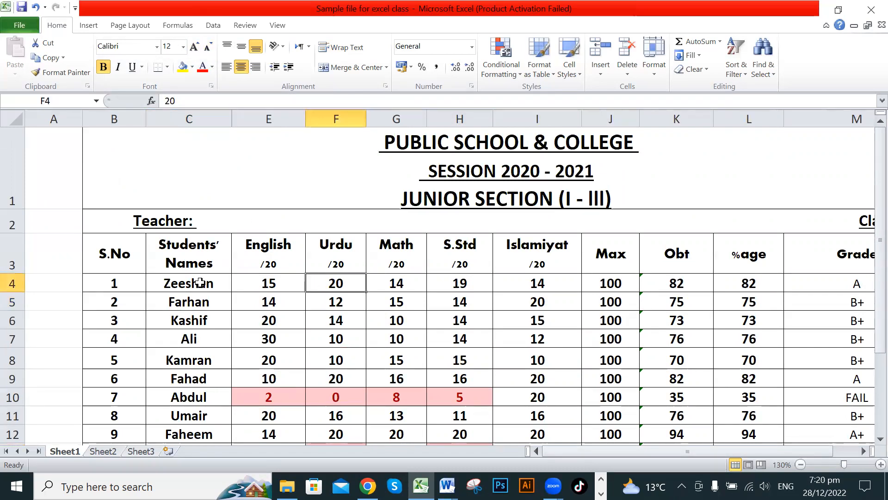
# Increase the font size of the first English mark in E4 step by step to 48.
pyautogui.click(272, 285)
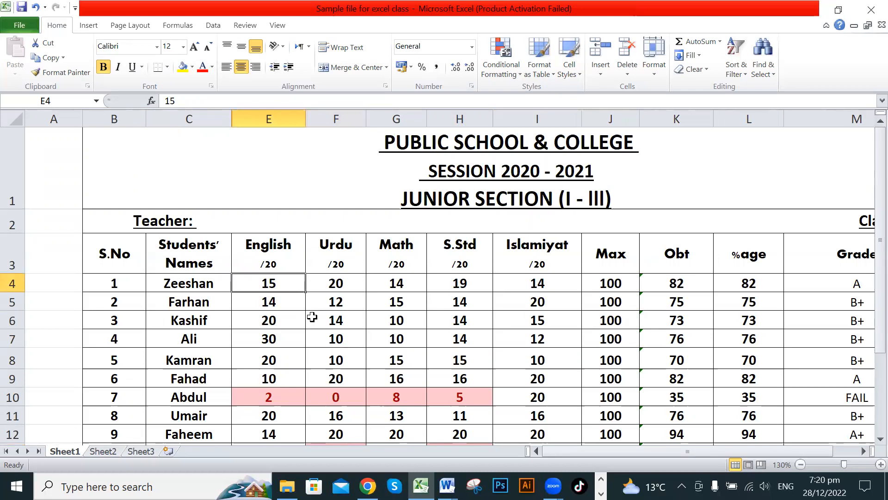
pyautogui.click(194, 47)
pyautogui.click(195, 47)
pyautogui.click(194, 47)
pyautogui.click(194, 47)
pyautogui.click(194, 47)
pyautogui.click(194, 47)
pyautogui.click(194, 47)
pyautogui.click(195, 48)
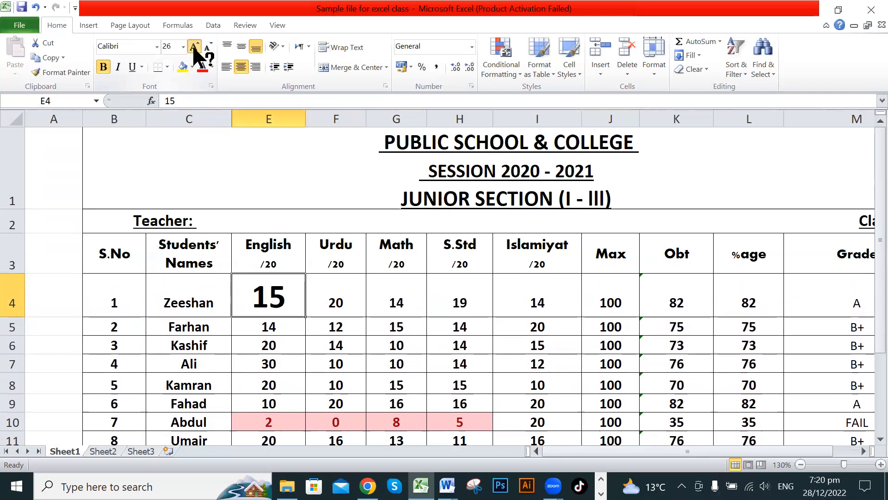
pyautogui.click(194, 47)
pyautogui.click(194, 47)
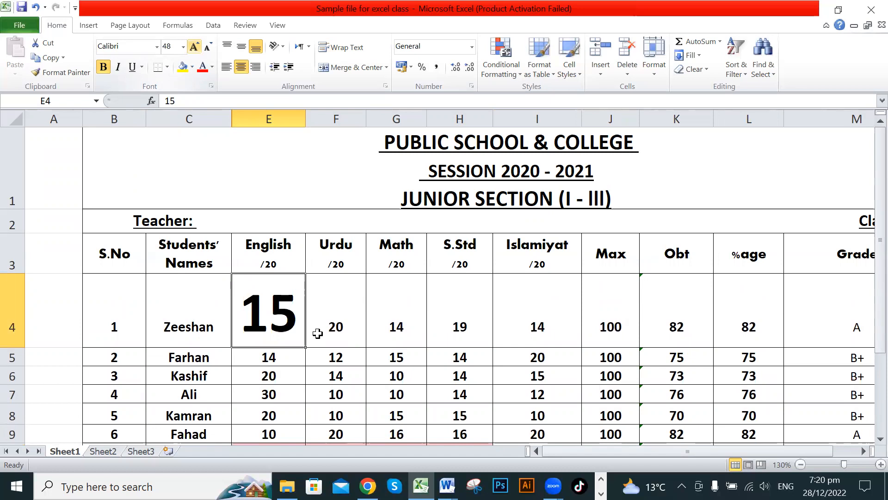
# Decrease the font size of the English mark in E4 step by step to 12.
pyautogui.click(336, 319)
pyautogui.click(272, 309)
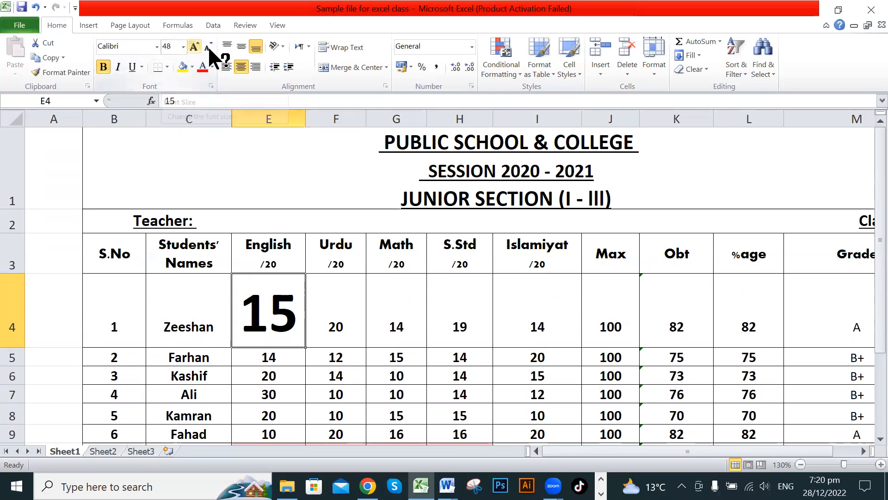
pyautogui.click(376, 310)
pyautogui.click(276, 307)
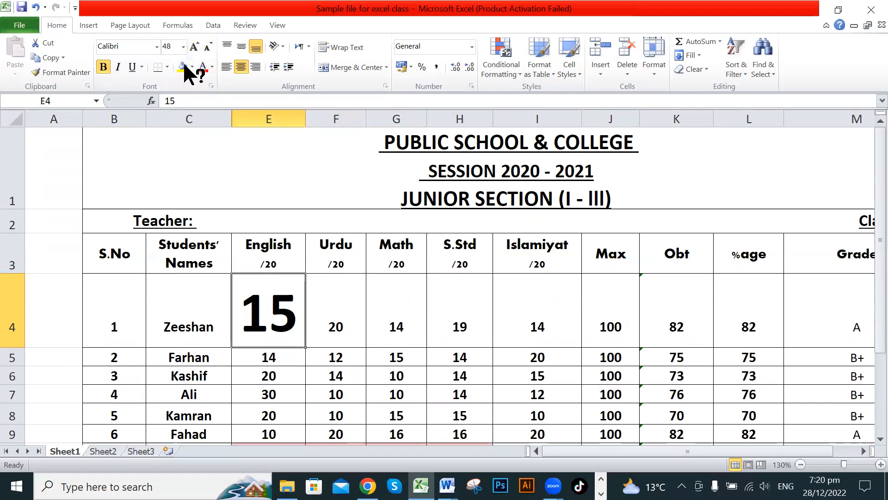
pyautogui.click(211, 47)
pyautogui.click(211, 47)
pyautogui.click(211, 46)
pyautogui.click(210, 46)
pyautogui.click(210, 46)
pyautogui.click(210, 46)
pyautogui.click(210, 46)
pyautogui.click(210, 46)
pyautogui.click(211, 46)
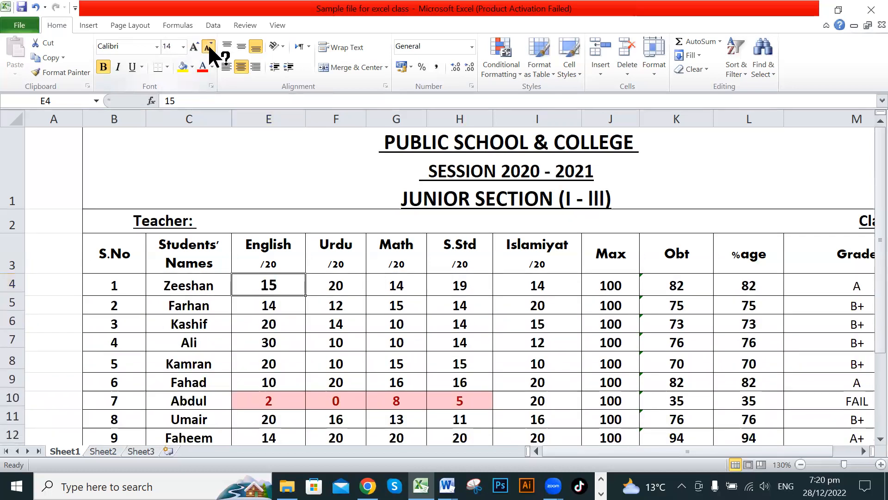
pyautogui.click(211, 46)
pyautogui.click(314, 308)
pyautogui.click(268, 283)
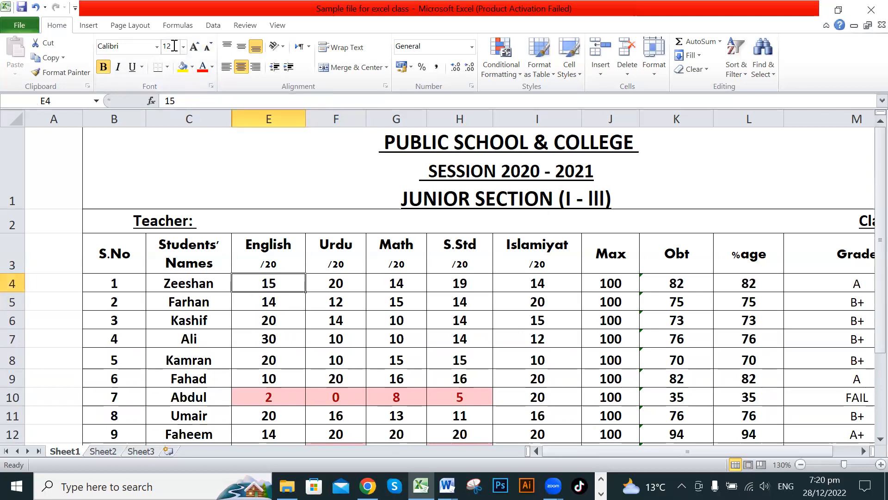
pyautogui.click(401, 320)
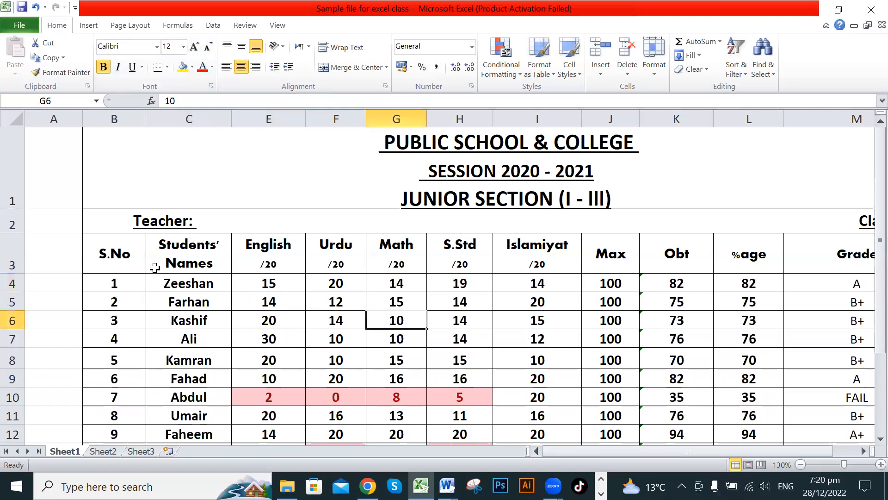
# Select the whole header row 3, try other font sizes such as 22, and set its font size to 15.
pyautogui.click(11, 257)
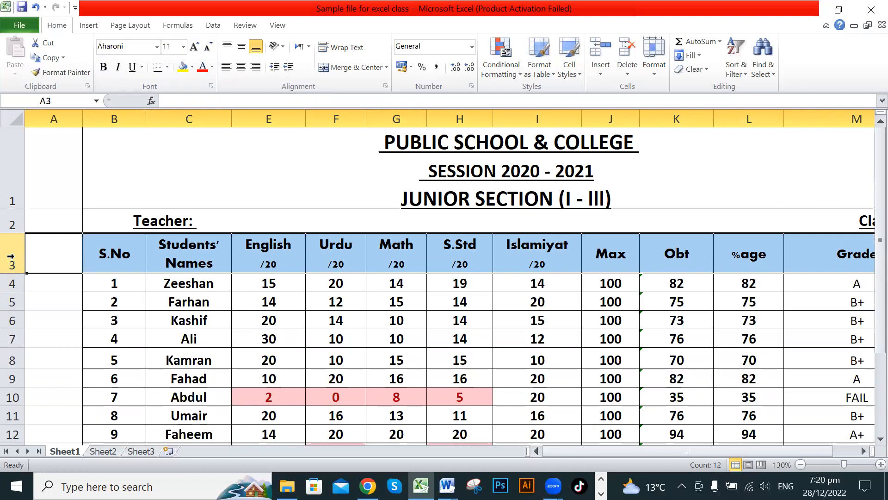
pyautogui.click(184, 45)
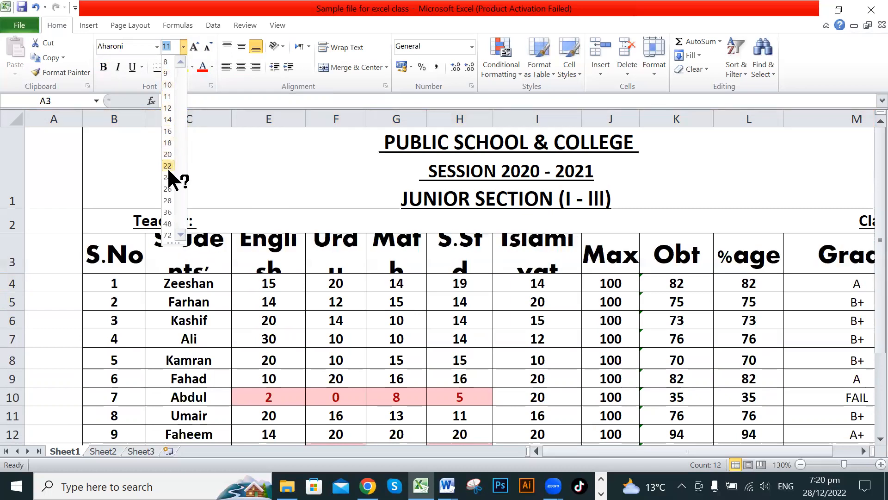
pyautogui.click(195, 46)
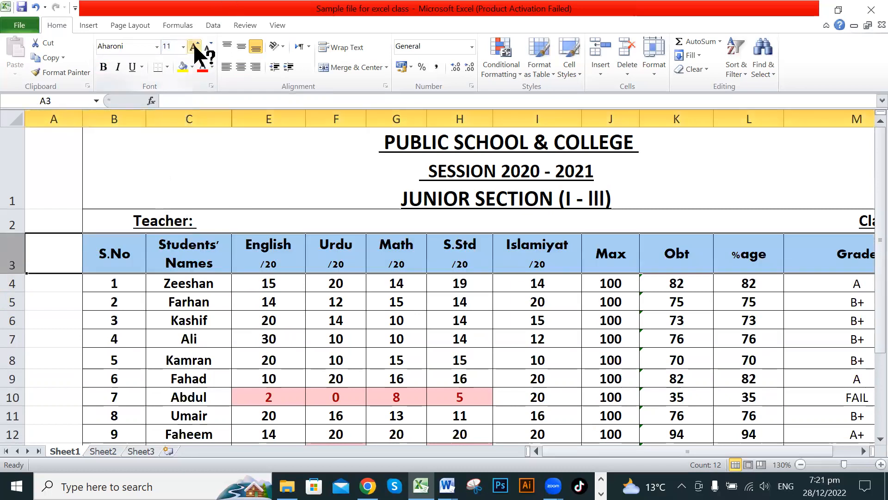
pyautogui.click(194, 47)
pyautogui.click(195, 47)
pyautogui.click(206, 46)
pyautogui.click(207, 46)
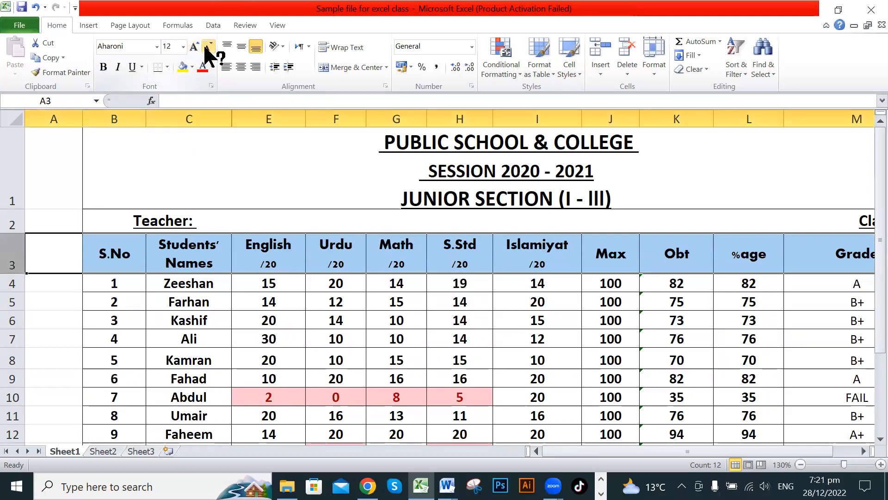
pyautogui.click(176, 47)
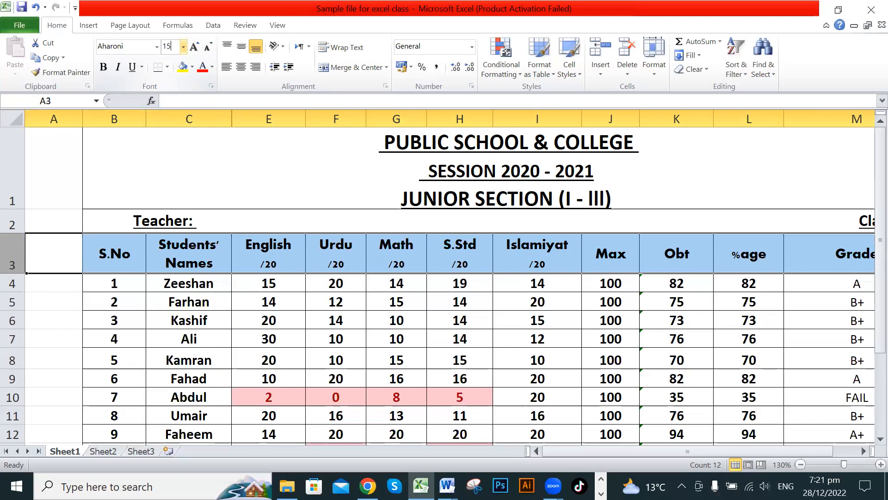
pyautogui.press('Return')
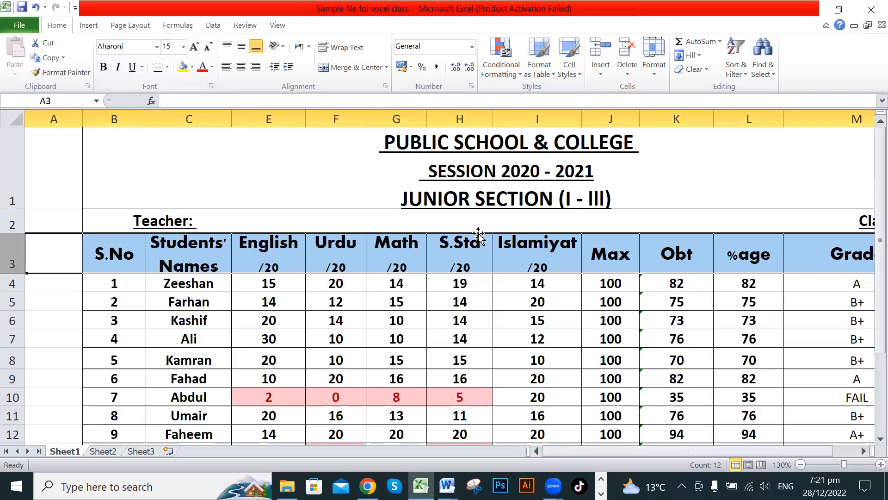
# Check the font size setting for G5 and the size options for the Students' Names heading in C3.
pyautogui.click(393, 303)
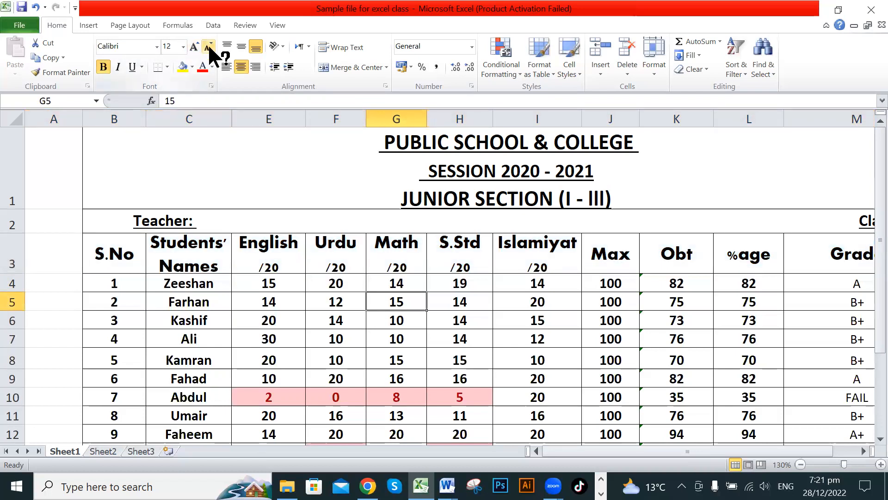
pyautogui.click(176, 45)
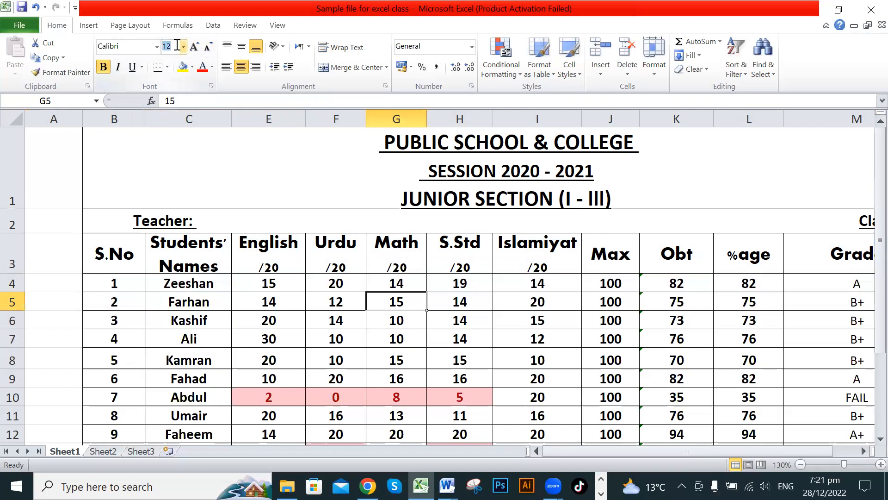
pyautogui.click(318, 323)
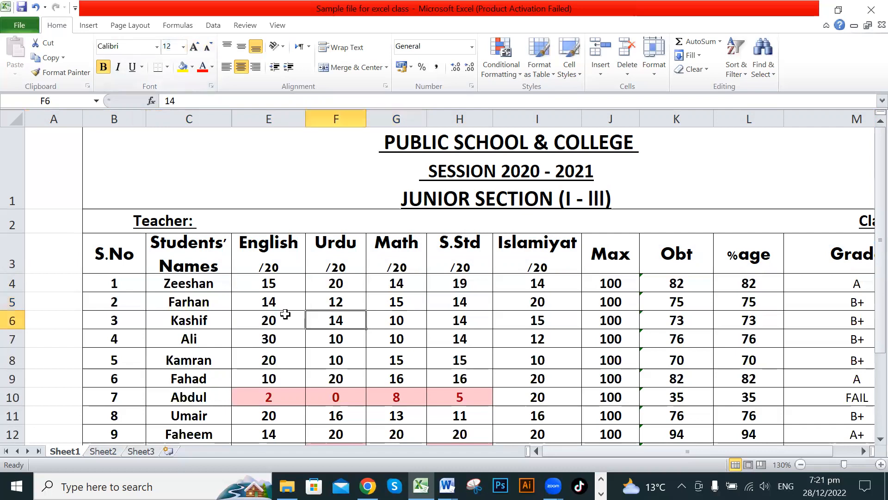
pyautogui.click(188, 321)
pyautogui.click(192, 250)
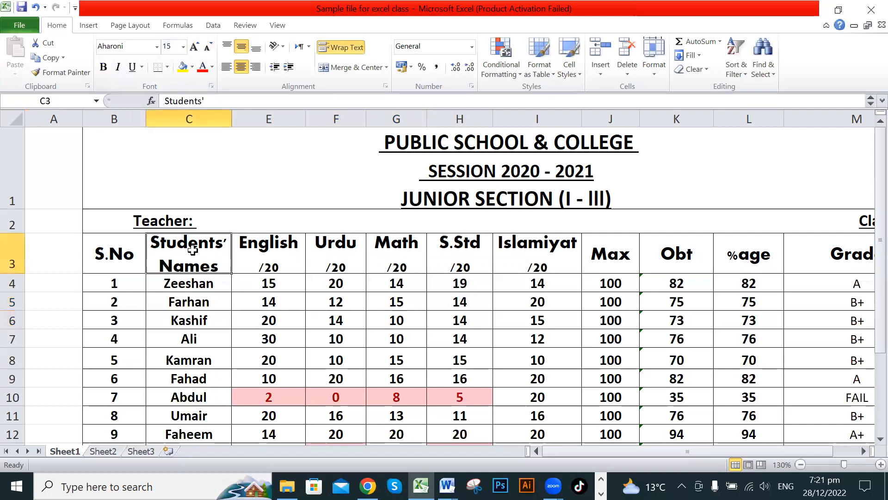
pyautogui.click(183, 46)
pyautogui.click(183, 46)
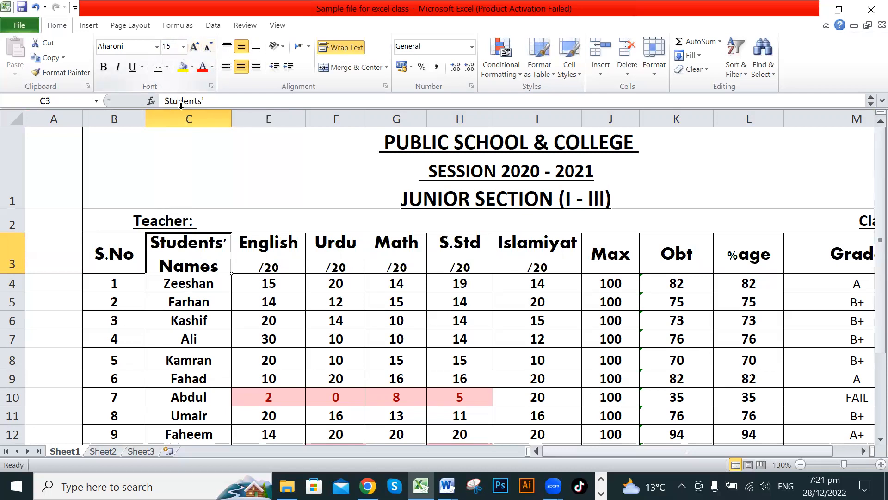
# Select the whole of row 5 and, after cell E7, the whole of row 6.
pyautogui.click(397, 337)
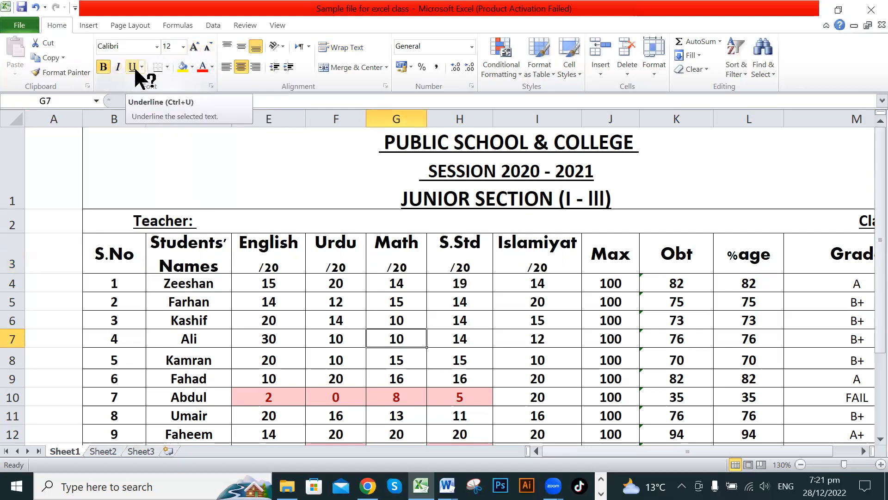
pyautogui.click(226, 347)
pyautogui.click(184, 302)
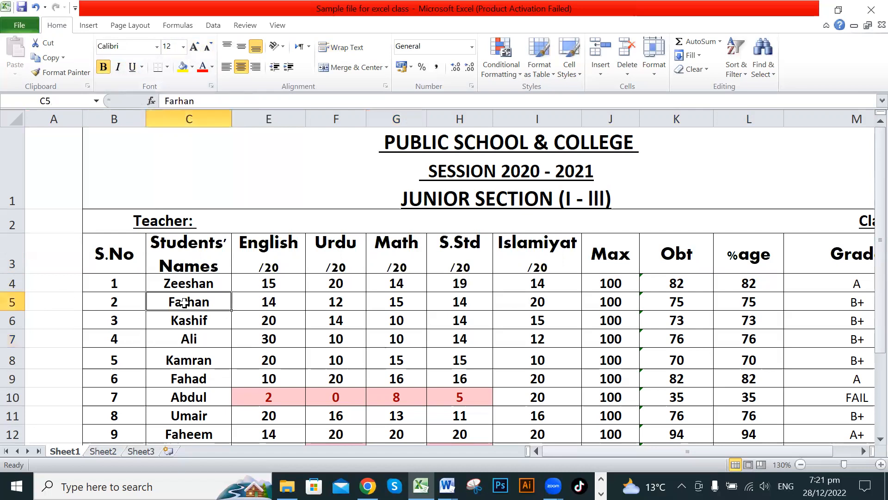
pyautogui.click(11, 301)
pyautogui.click(300, 339)
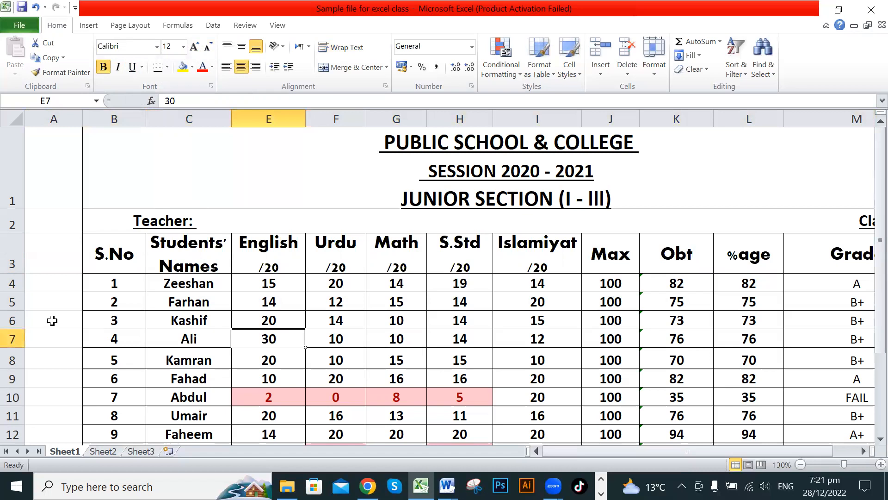
pyautogui.click(12, 320)
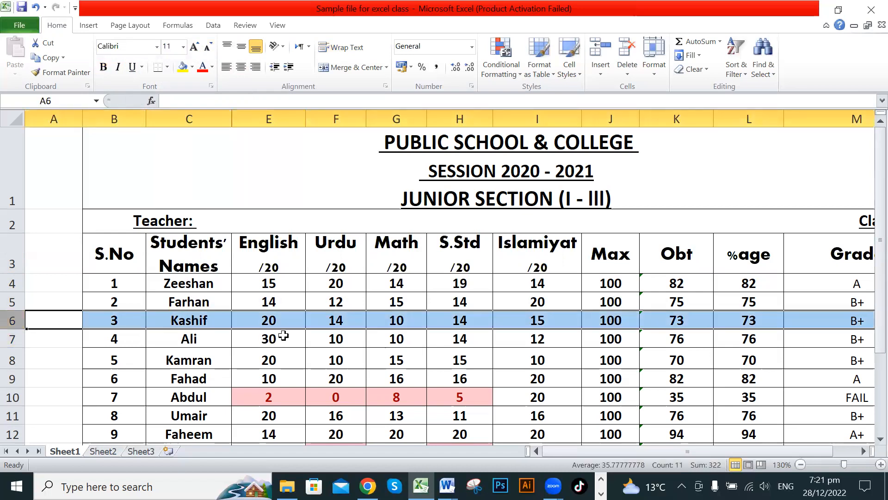
# Apply bold to the whole of row 6.
pyautogui.scroll(-1, 335, 303)
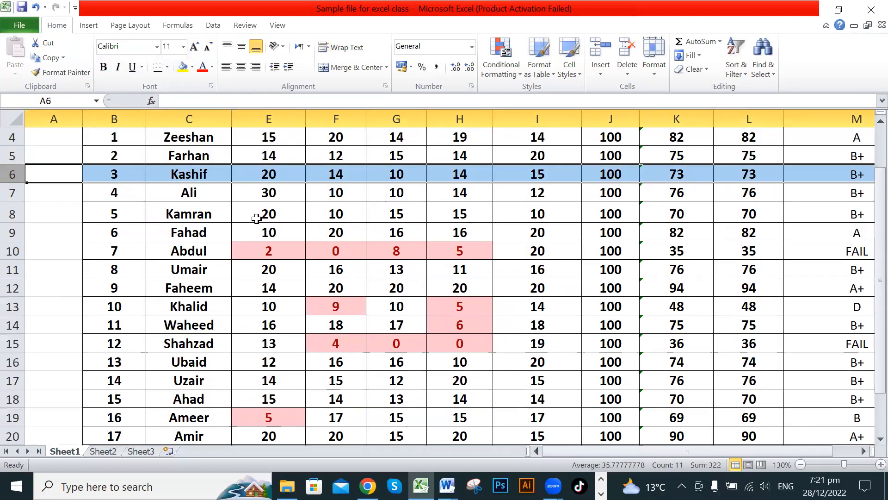
pyautogui.click(102, 66)
pyautogui.scroll(1, 211, 215)
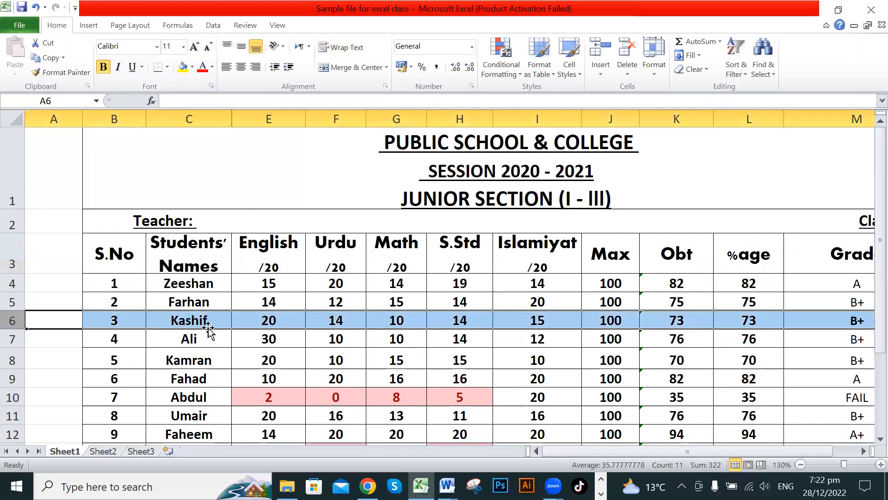
pyautogui.click(218, 353)
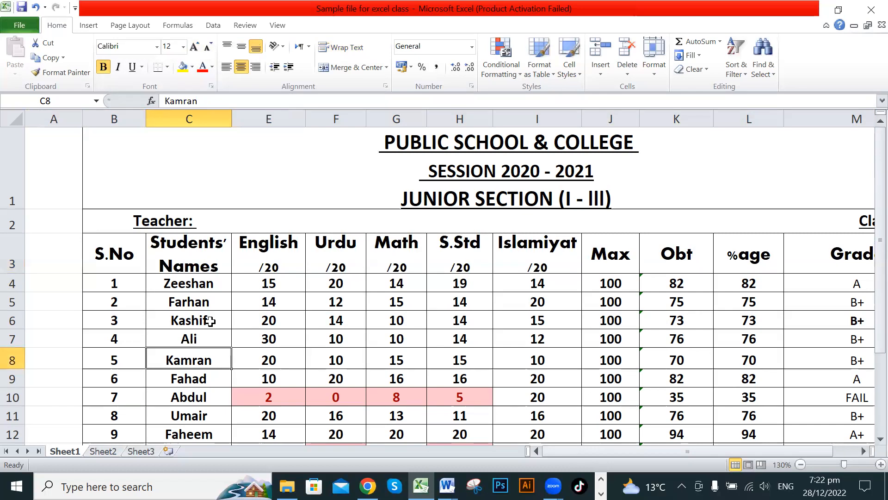
# Remove bold from the English mark in E6 and reapply bold to the whole of row 6.
pyautogui.click(258, 320)
pyautogui.click(104, 66)
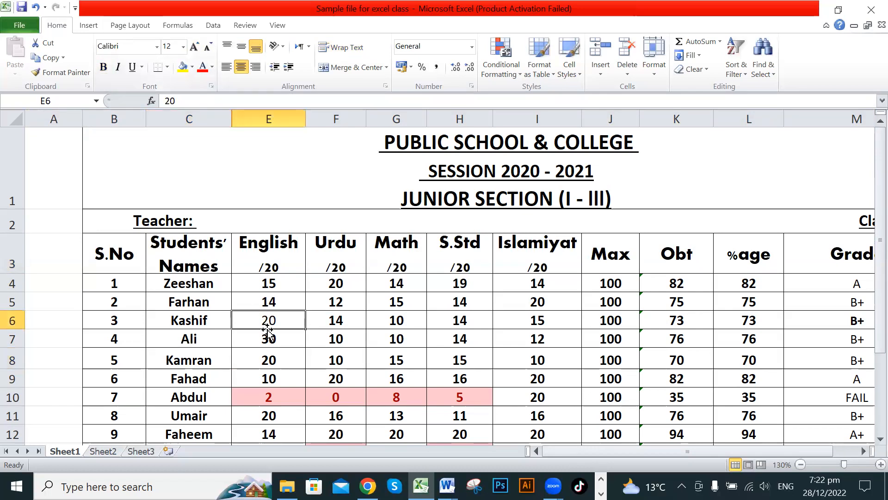
pyautogui.click(9, 320)
pyautogui.click(104, 67)
pyautogui.click(103, 66)
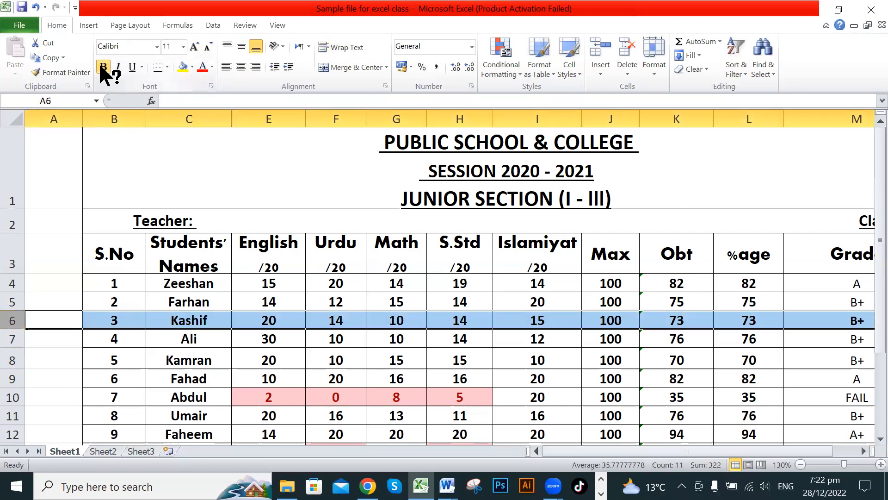
# Insert a blank row above the PUBLIC SCHOOL & COLLEGE title row.
pyautogui.click(385, 268)
pyautogui.press('Up')
pyautogui.press('Up')
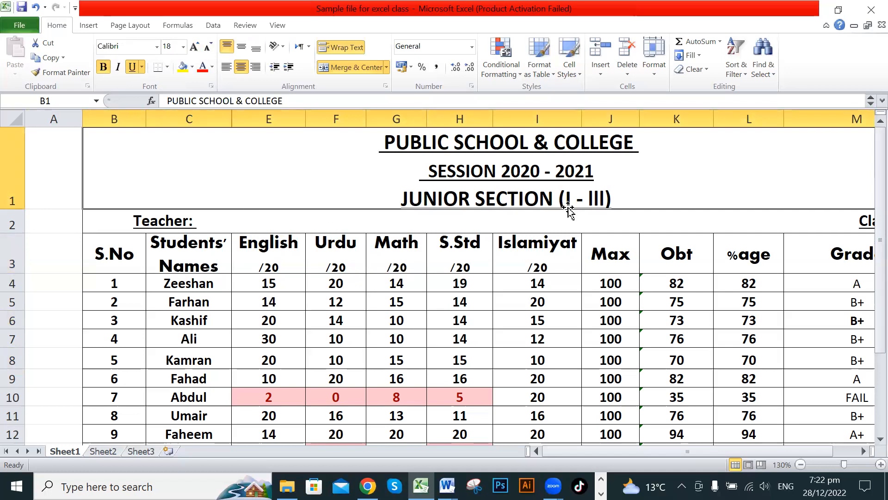
pyautogui.click(511, 315)
pyautogui.scroll(-1, 511, 314)
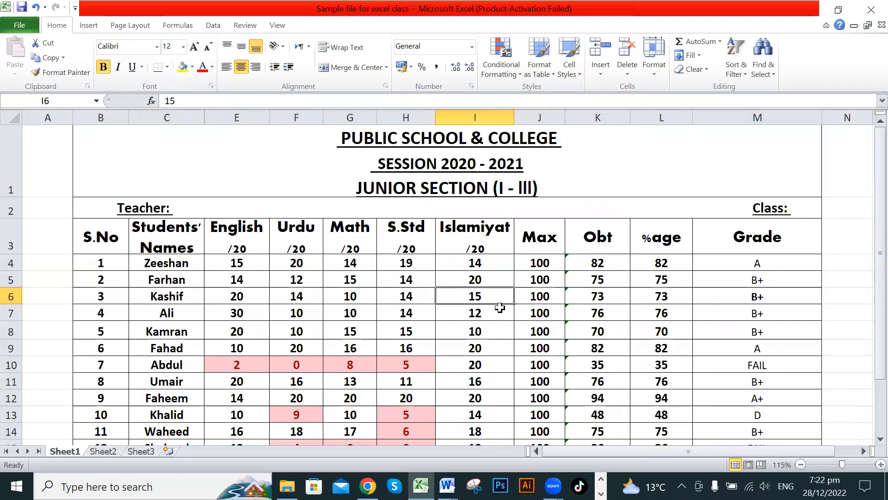
pyautogui.click(284, 194)
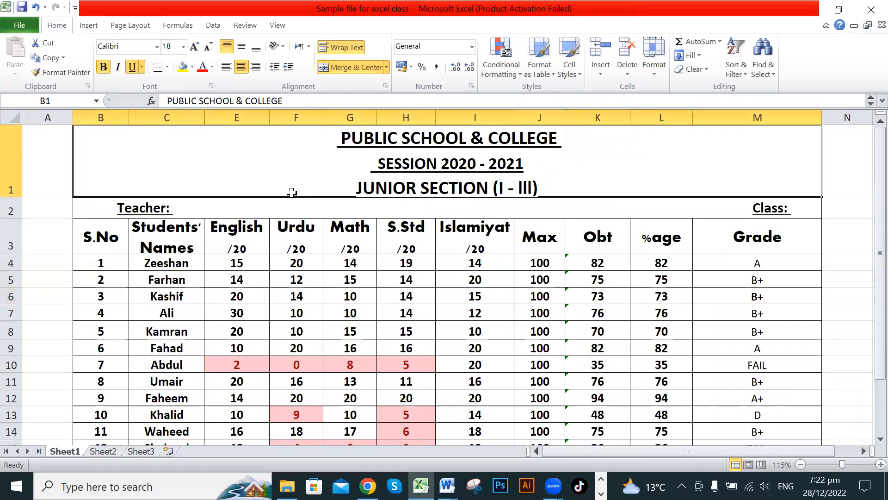
pyautogui.click(11, 156)
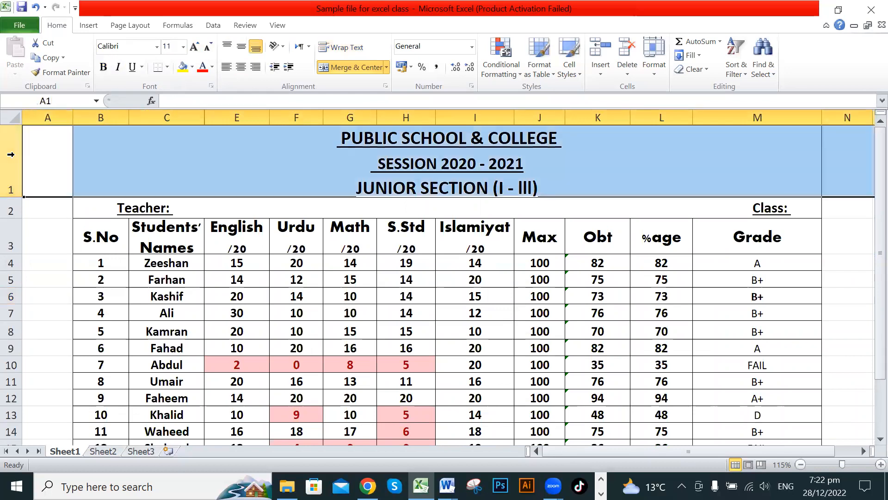
pyautogui.rightClick(11, 155)
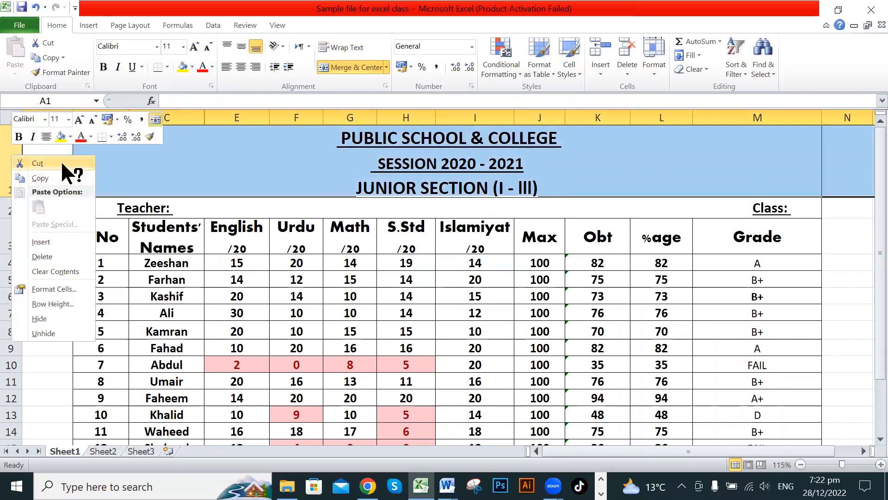
pyautogui.click(68, 241)
pyautogui.click(228, 252)
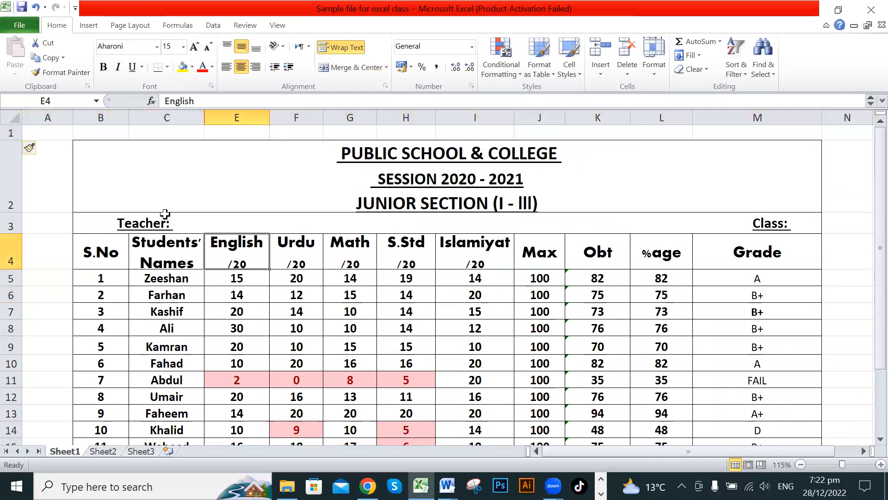
pyautogui.moveTo(90, 132); pyautogui.dragTo(733, 125)
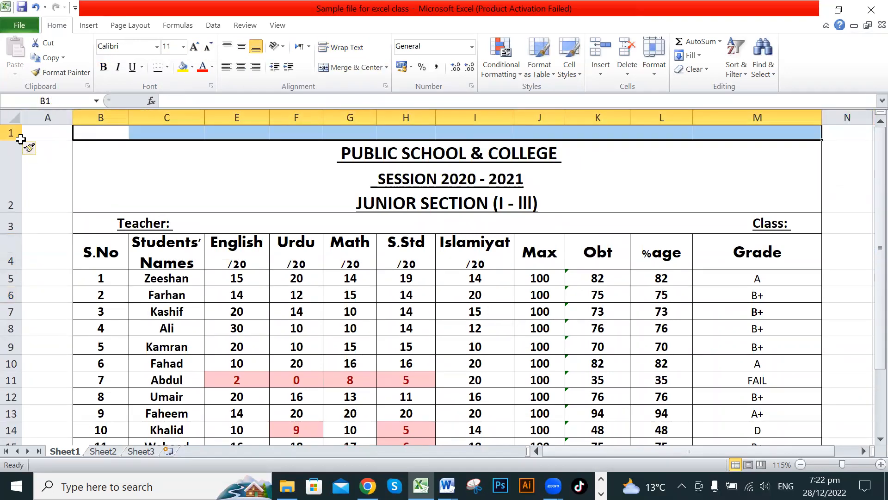
pyautogui.click(39, 134)
pyautogui.click(144, 191)
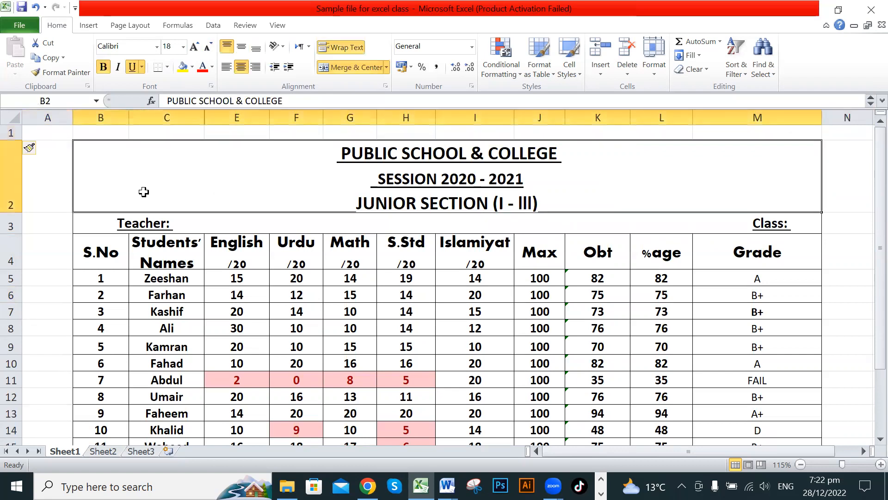
pyautogui.moveTo(90, 132)
pyautogui.mouseDown()
pyautogui.moveTo(360, 124)
pyautogui.moveTo(757, 131)
pyautogui.mouseUp()
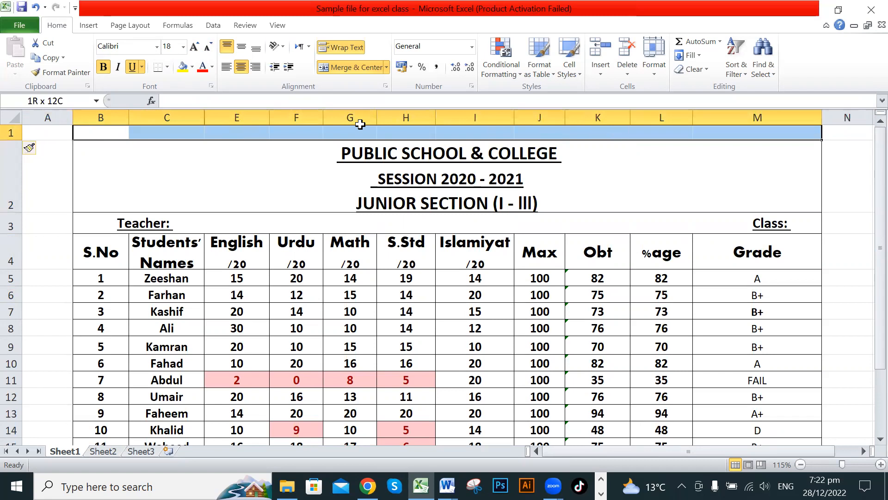
pyautogui.press('Down')
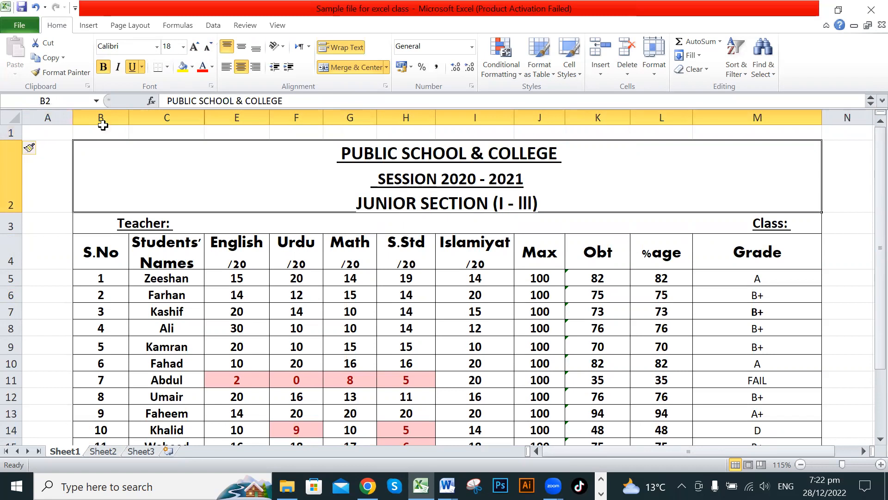
# Select cells B1 through M1 in the blank top row and apply Merge & Center to them.
pyautogui.moveTo(93, 128); pyautogui.dragTo(457, 124)
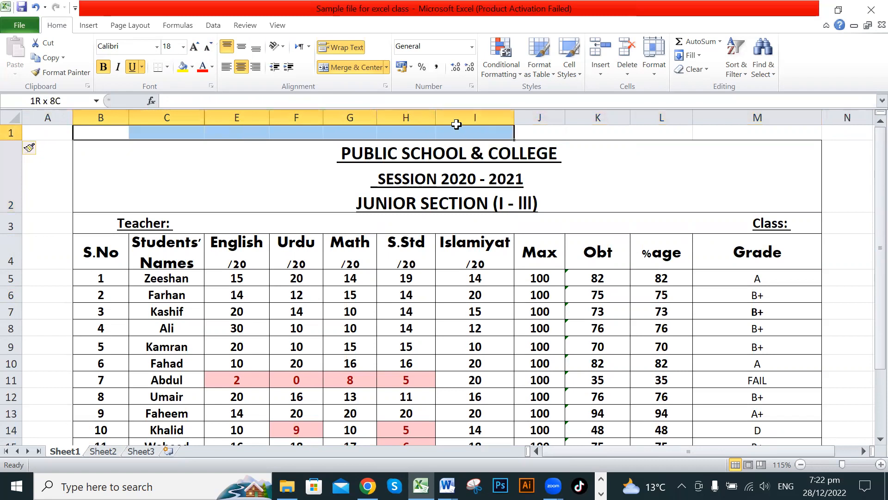
pyautogui.hotkey('shift', 'Right')
pyautogui.hotkey('shift', 'Right')
pyautogui.hotkey('shift', 'Right')
pyautogui.hotkey('shift', 'Right')
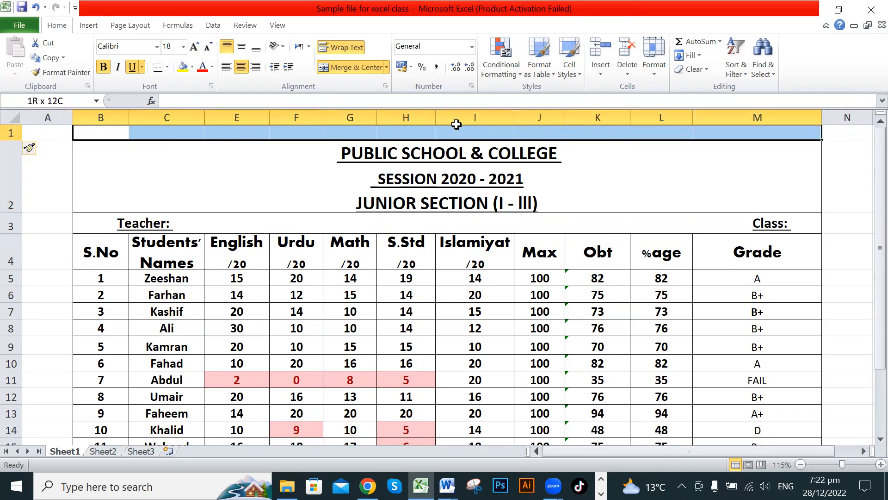
pyautogui.moveTo(457, 124); pyautogui.dragTo(456, 124)
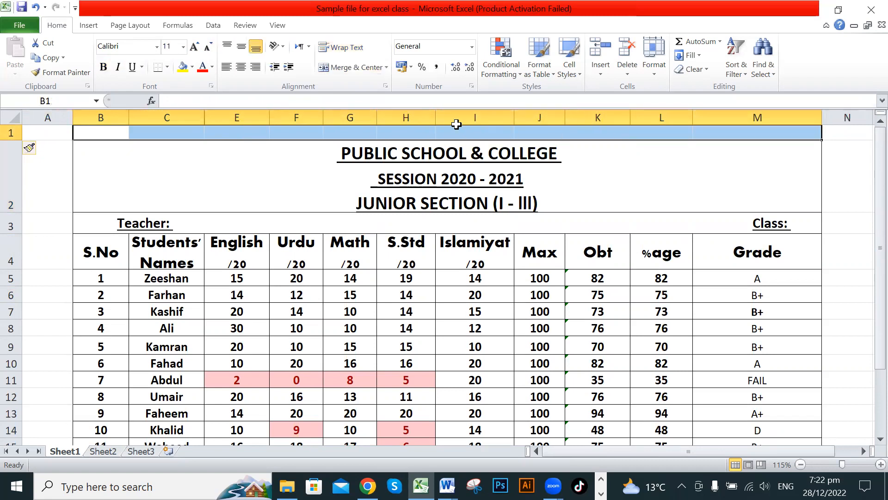
pyautogui.click(346, 64)
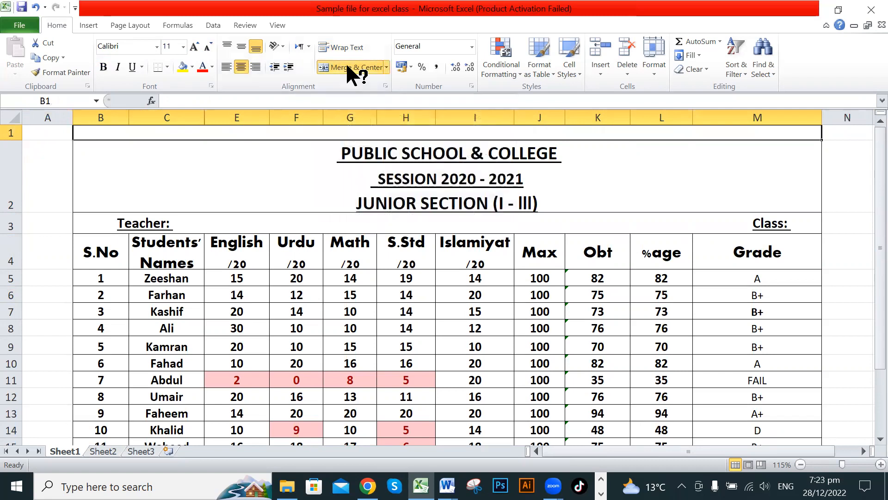
# Examine how the merged cell B1 behaves as one cell compared with the merged title cell B2.
pyautogui.press('Down')
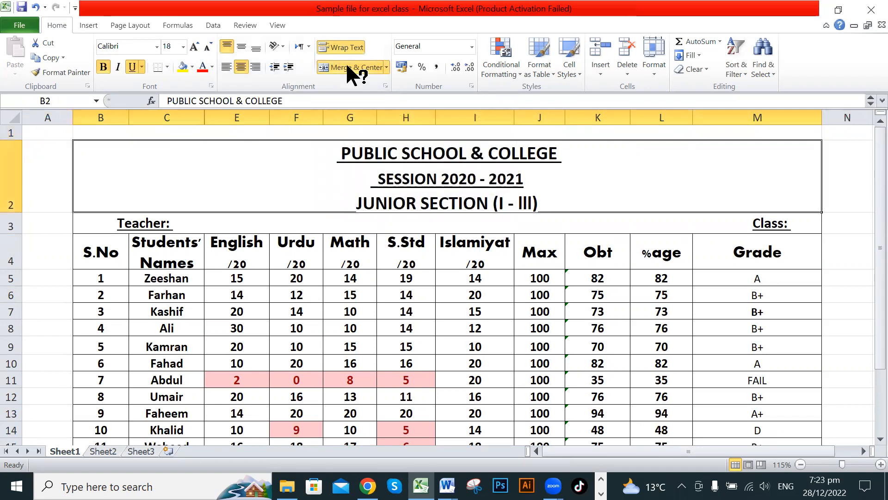
pyautogui.click(42, 249)
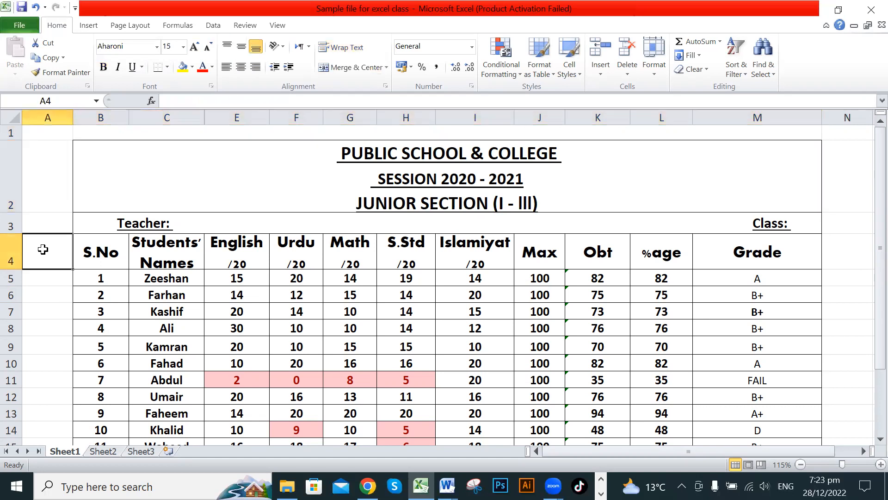
pyautogui.press('Up')
pyautogui.press('Up')
pyautogui.press('Right')
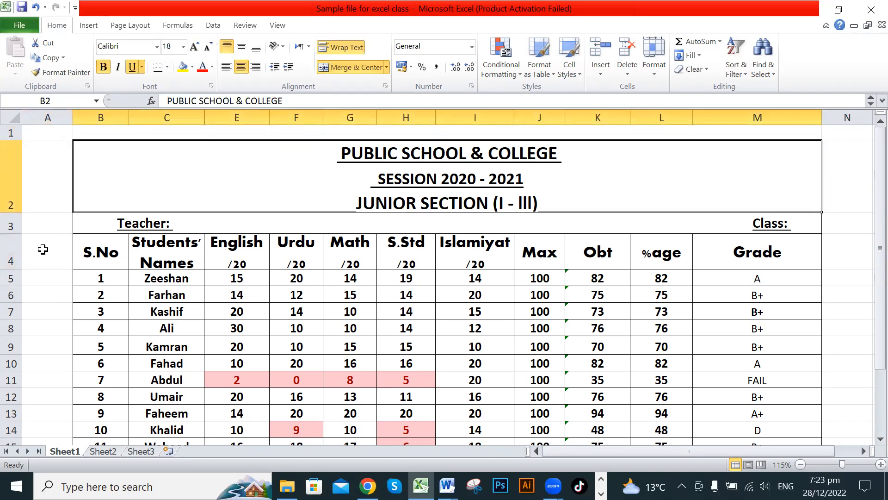
pyautogui.press('Up')
pyautogui.press('Down')
pyautogui.press('Up')
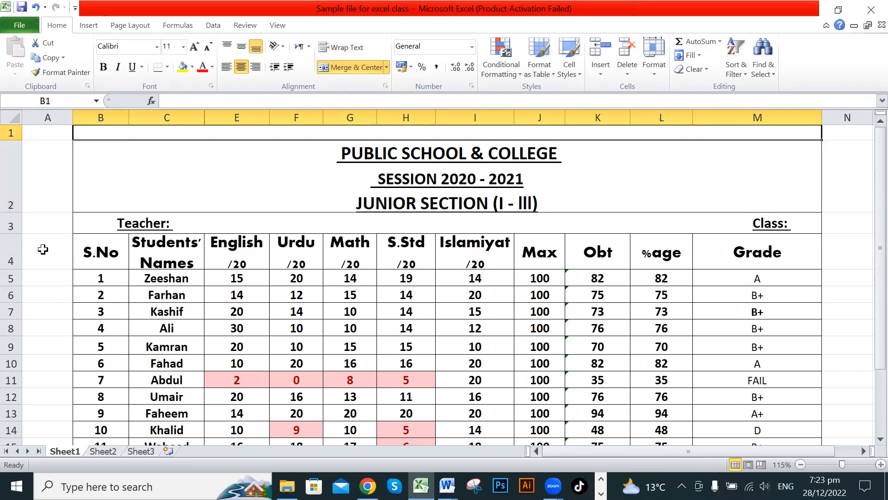
# Enter the filler text cbxcfbxcvbxcvbxcvbzxcbvdgsdfgsdfhsdzfhsd in the merged cell B1 and clear it.
pyautogui.write('cbxcf')
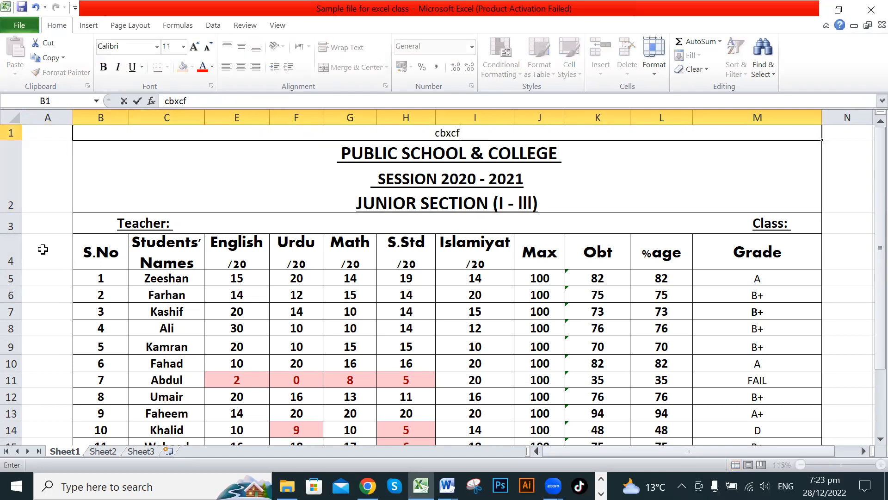
pyautogui.write('bxcvbxcvbxcvbzxcbvdgsdfgsdfhsdz')
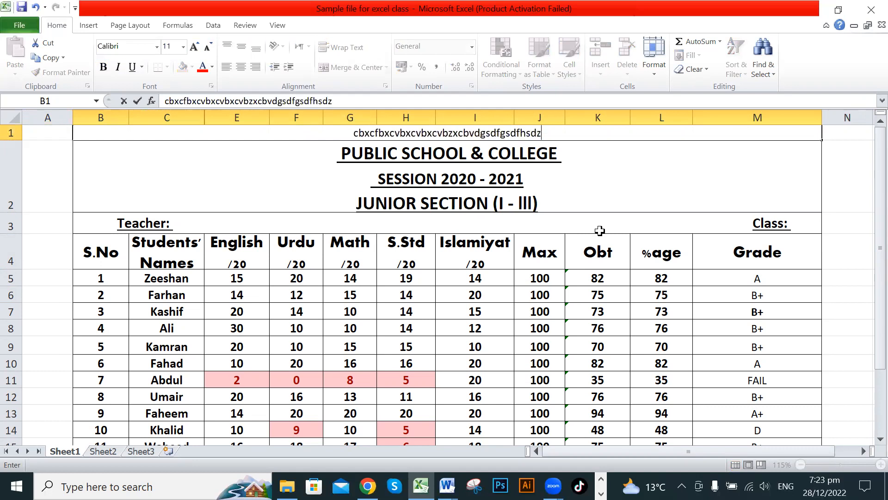
pyautogui.write('fhsd')
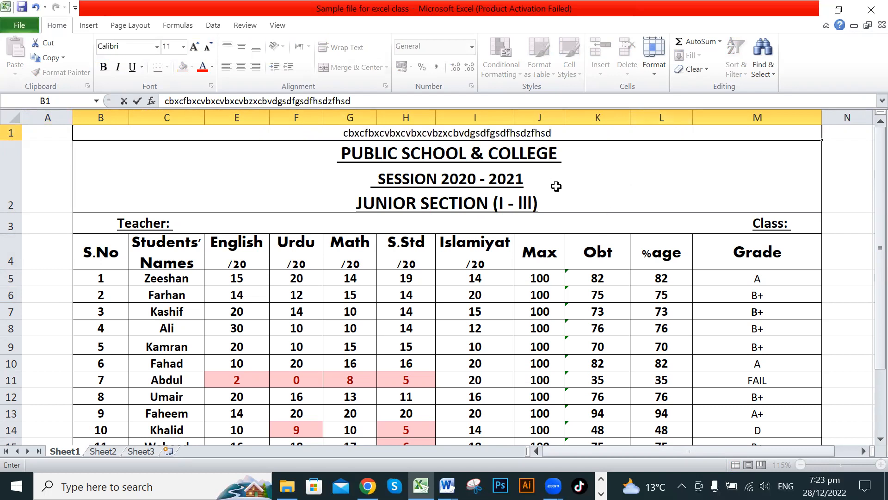
pyautogui.press('Return')
pyautogui.press('Up')
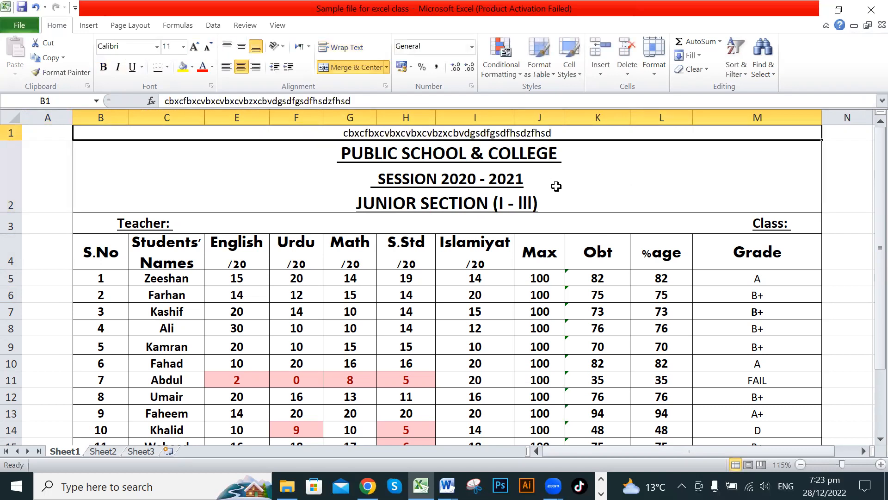
pyautogui.press('Delete')
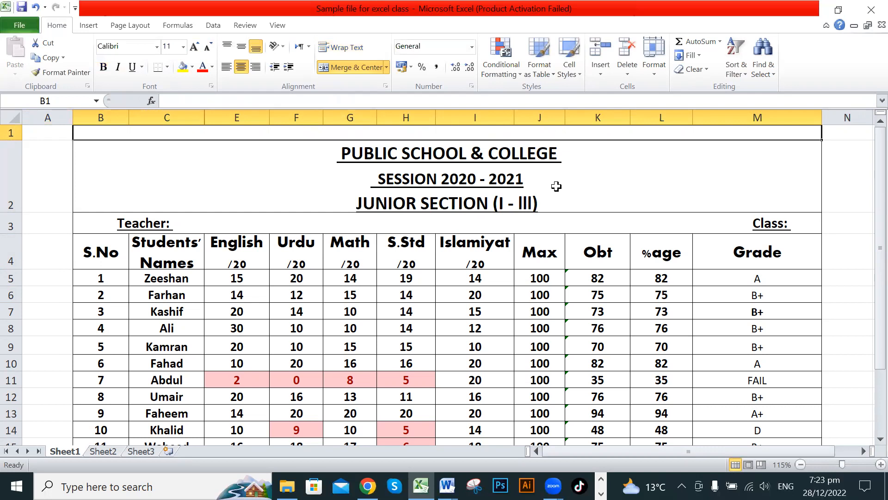
pyautogui.click(639, 244)
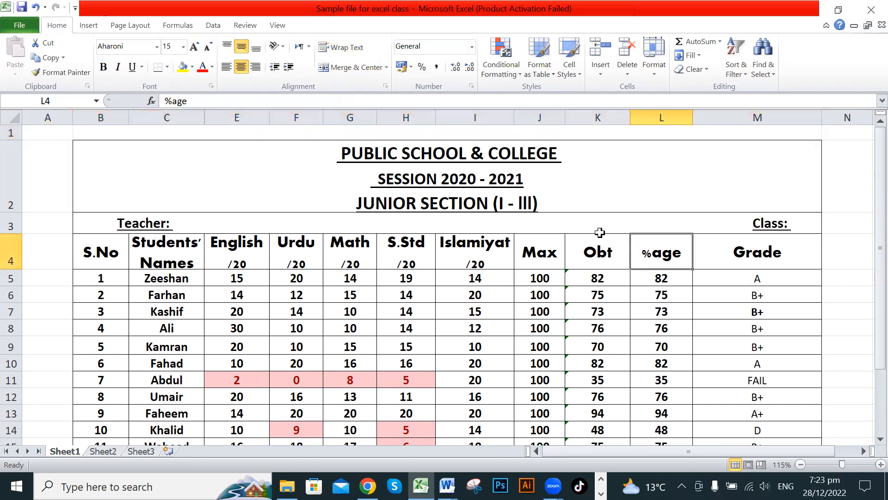
# Check the extent of the merged cells B1 and B2 against whole-row selections of rows 1 to 3.
pyautogui.click(74, 178)
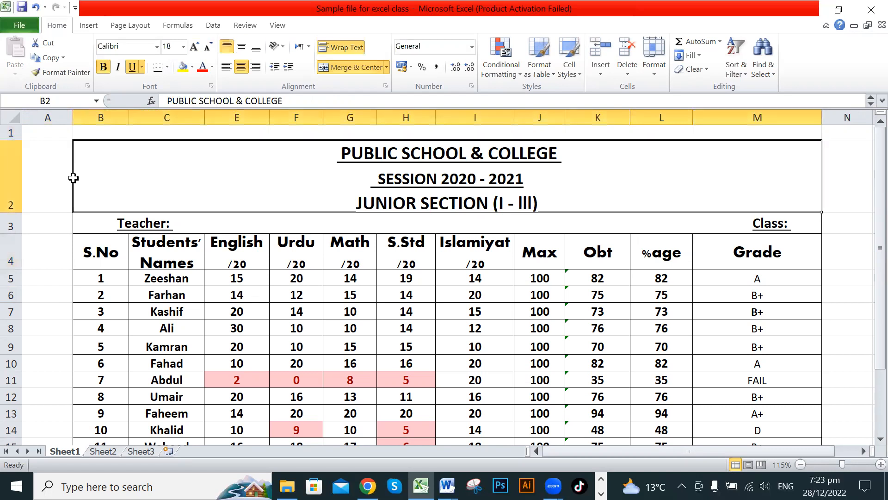
pyautogui.click(88, 135)
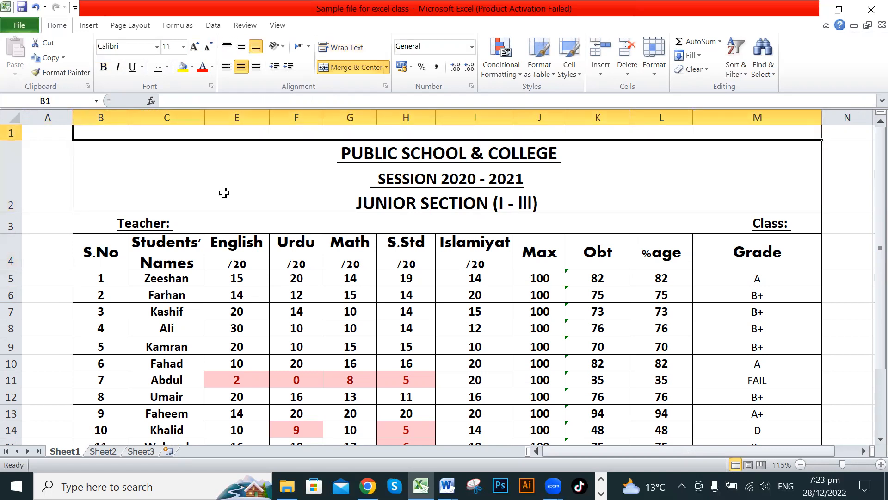
pyautogui.click(248, 202)
pyautogui.click(11, 185)
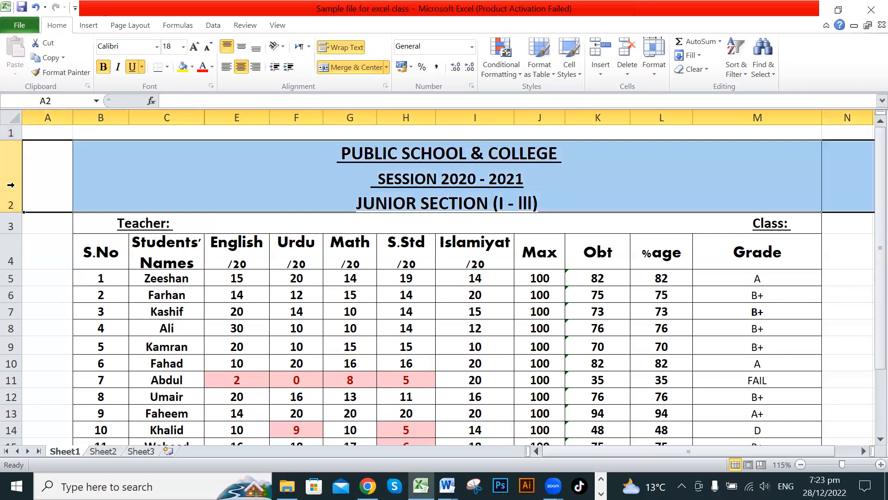
pyautogui.click(10, 226)
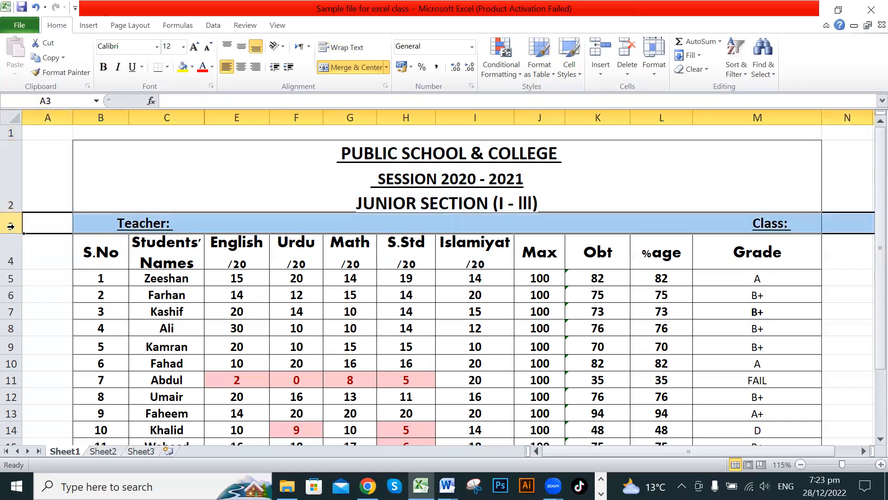
pyautogui.click(11, 170)
pyautogui.click(11, 133)
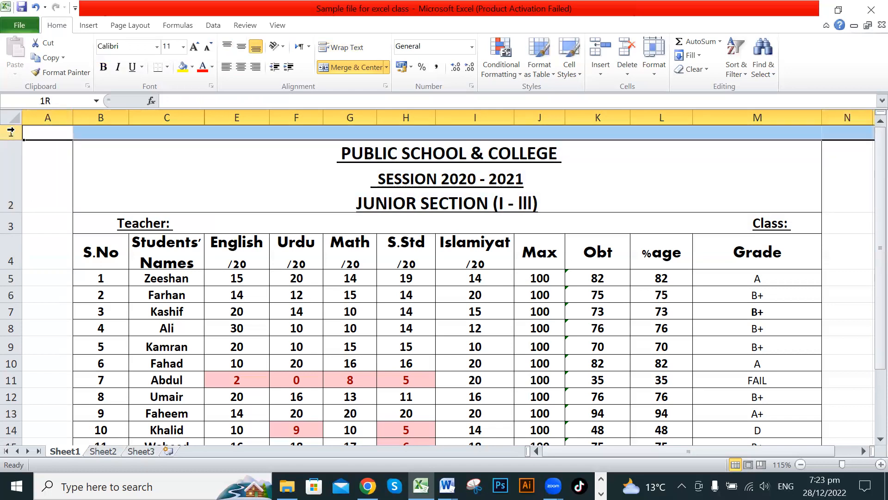
pyautogui.click(93, 129)
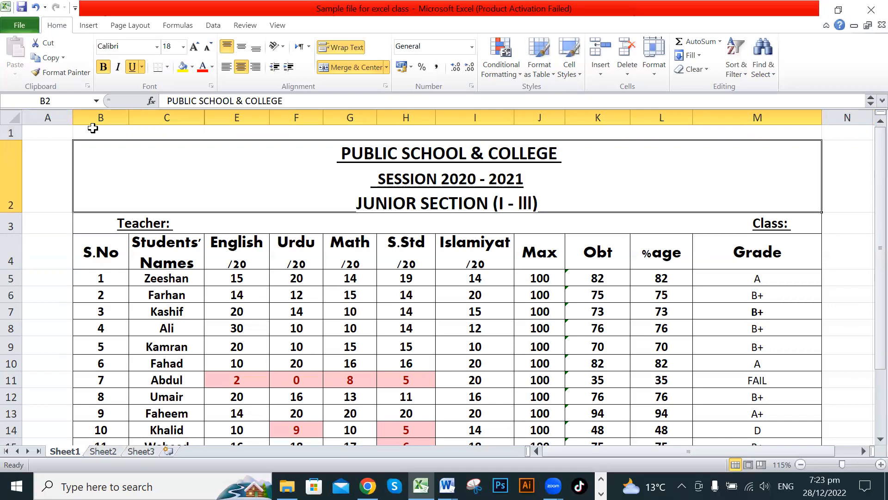
# Examine how the selection moves between cells A2 and A3, the merged cell B1 and the merged title cell B2.
pyautogui.click(92, 128)
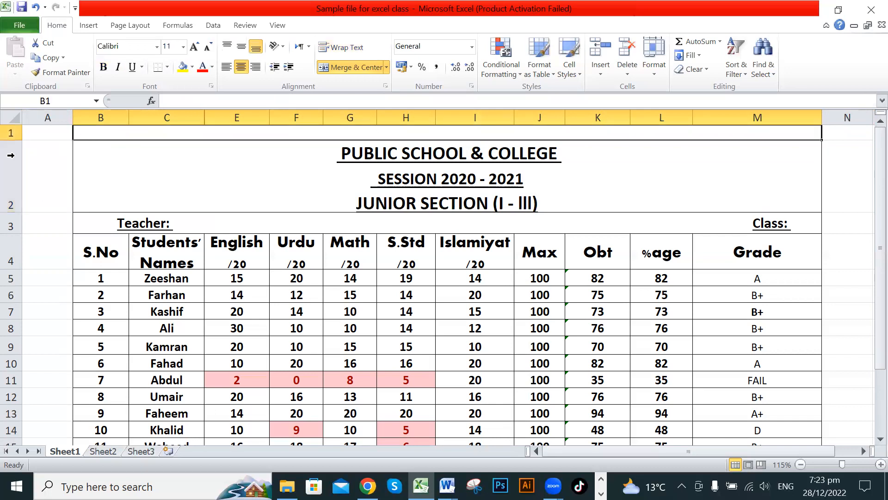
pyautogui.click(48, 167)
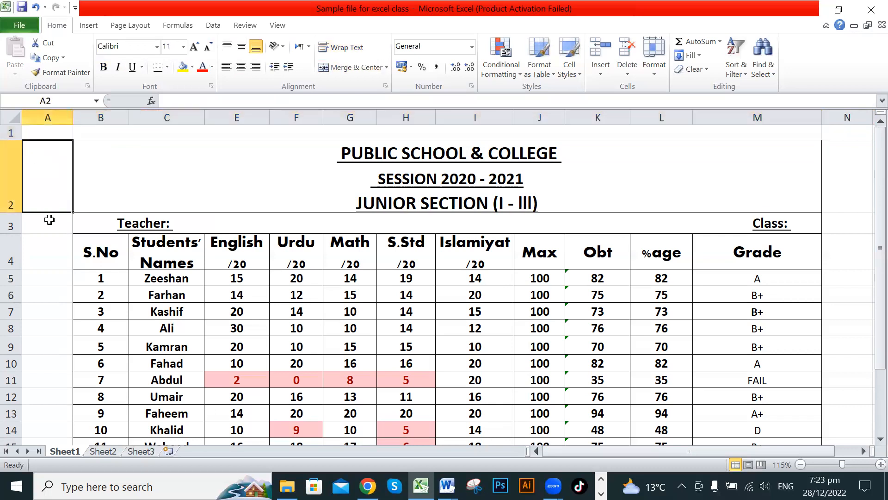
pyautogui.click(53, 225)
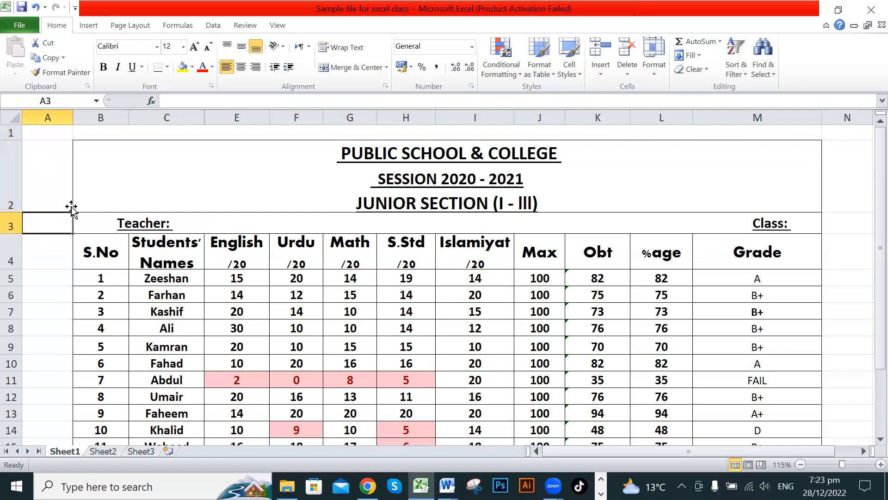
pyautogui.press('Up')
pyautogui.press('Up')
pyautogui.press('Right')
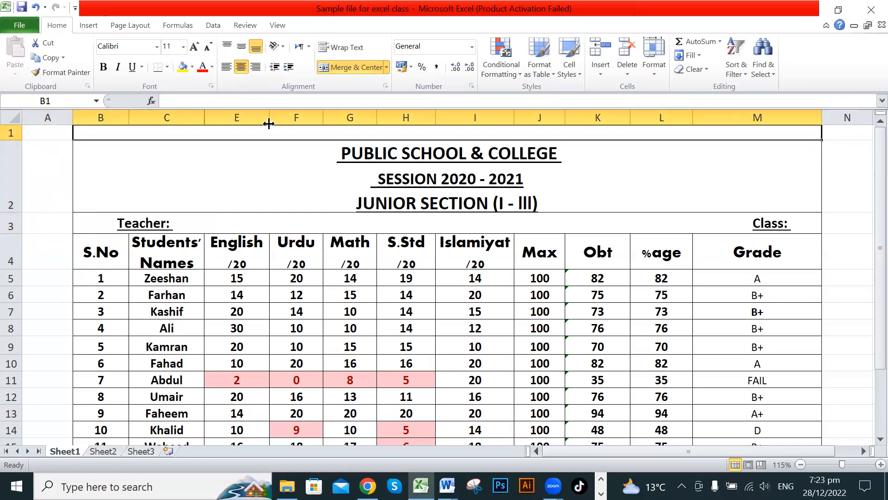
pyautogui.press('Down')
pyautogui.press('Up')
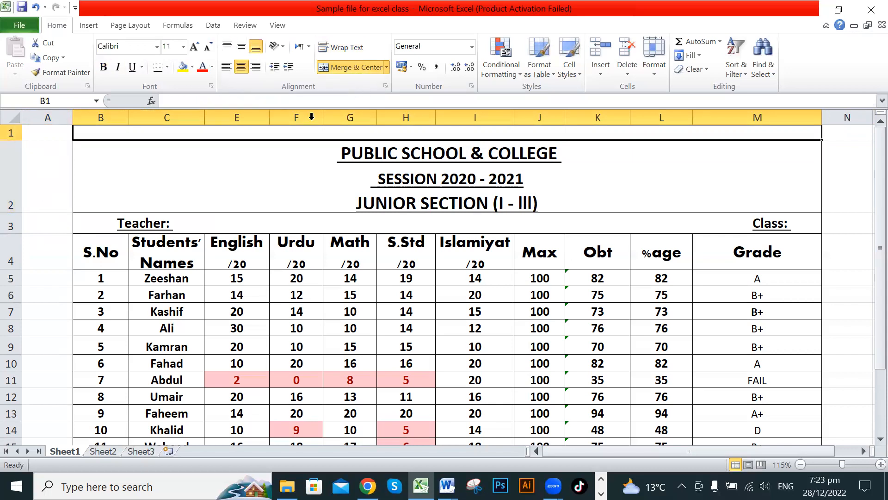
# Unmerge cell B1 and step through the separate cells of row 1 in both directions.
pyautogui.click(336, 68)
pyautogui.click(144, 211)
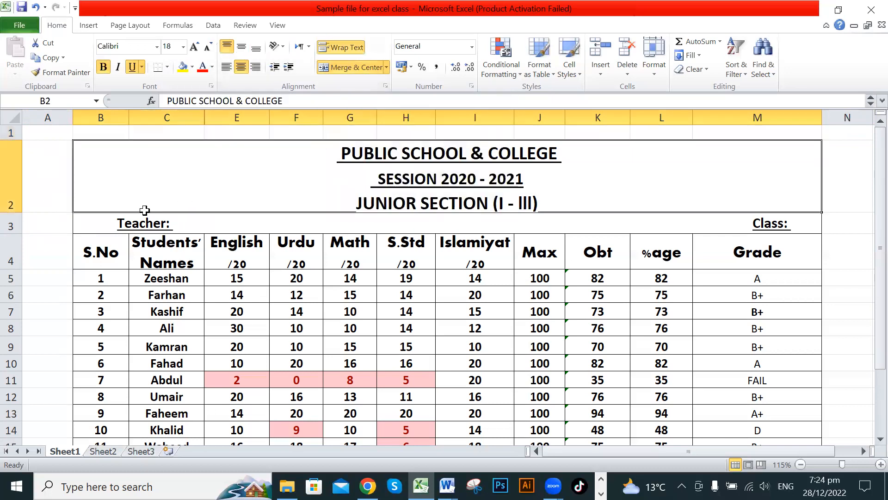
pyautogui.press('Up')
pyautogui.press('Right')
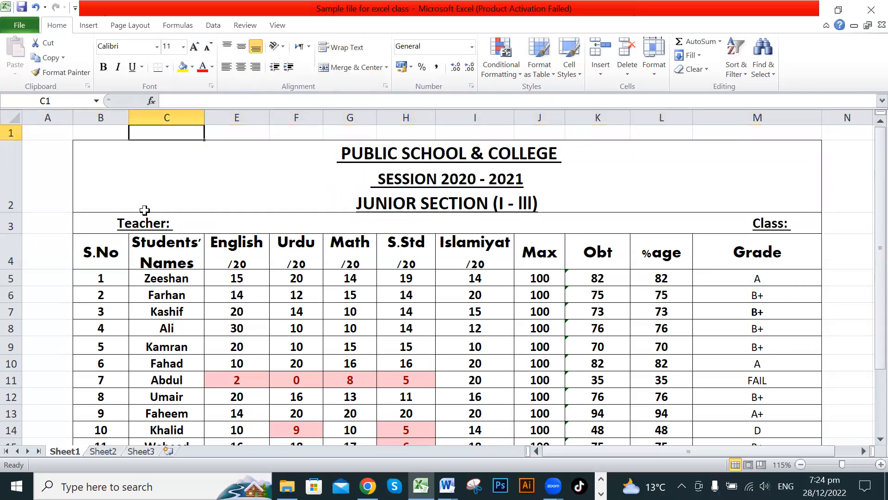
pyautogui.press('Right')
pyautogui.press('Right')
pyautogui.press('Right')
pyautogui.press('Right')
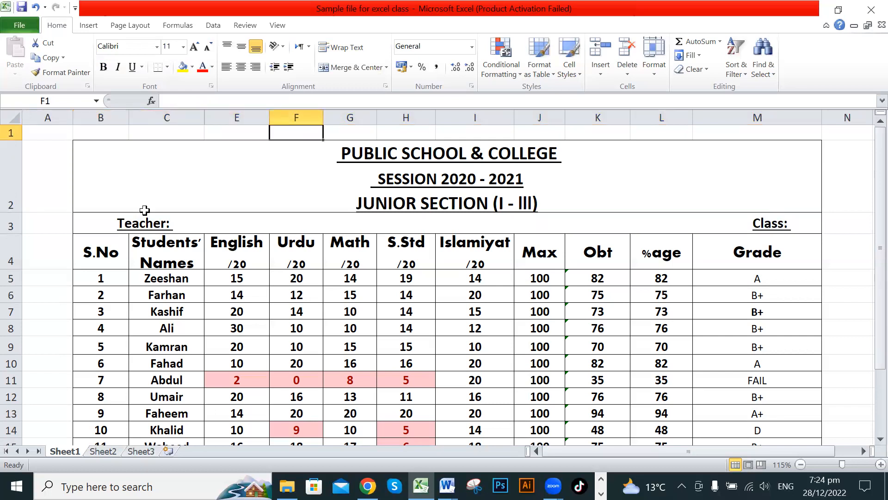
pyautogui.press('Right')
pyautogui.press('Right')
pyautogui.press('Right')
pyautogui.press('Right')
pyautogui.press('Right')
pyautogui.press('Left')
pyautogui.press('Left')
pyautogui.press('Left')
pyautogui.press('Left')
pyautogui.press('Left')
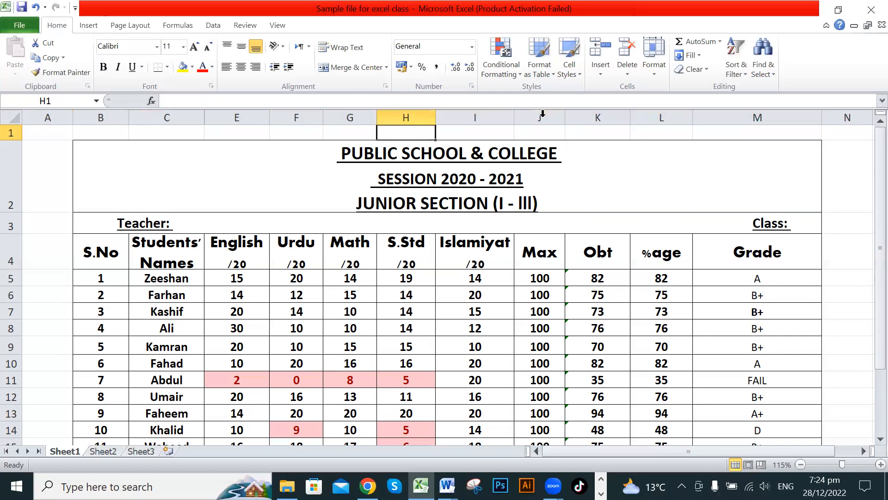
# Compare selections of separate cells in A4:A10 and E6:L6 with the merged title cell B2 and the whole of row 2.
pyautogui.moveTo(38, 262); pyautogui.dragTo(47, 361)
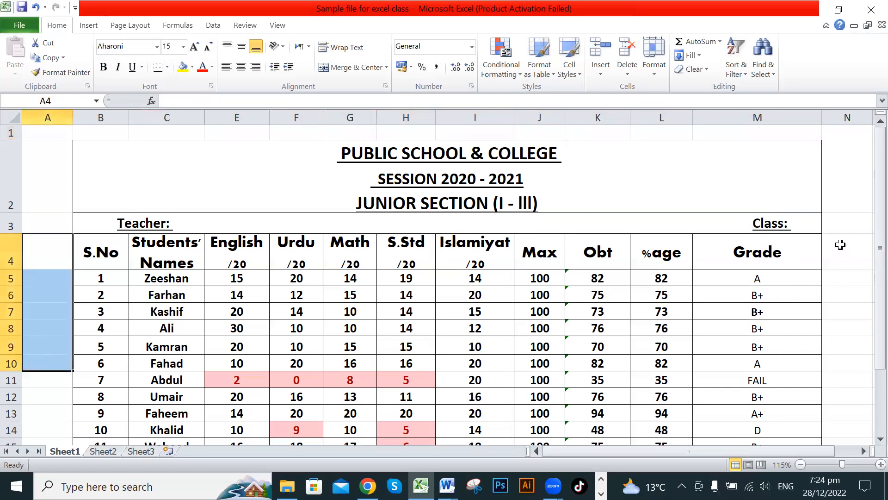
pyautogui.moveTo(657, 296); pyautogui.dragTo(240, 301)
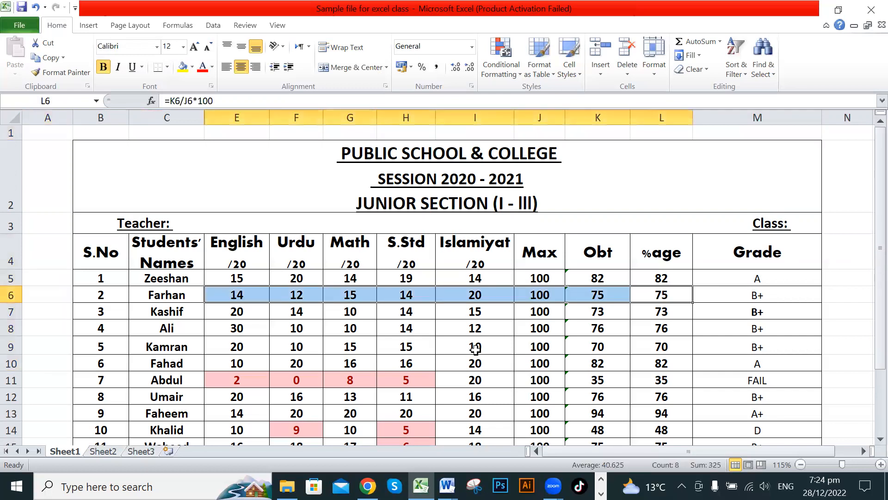
pyautogui.click(476, 350)
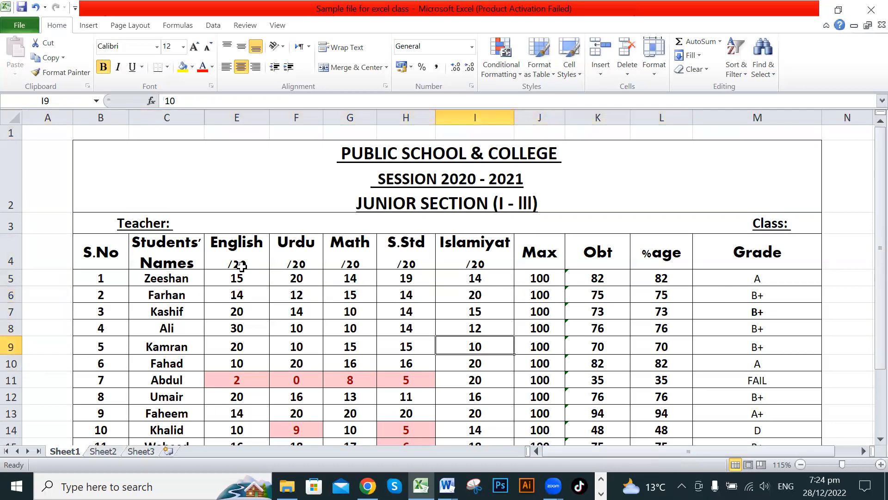
pyautogui.click(146, 197)
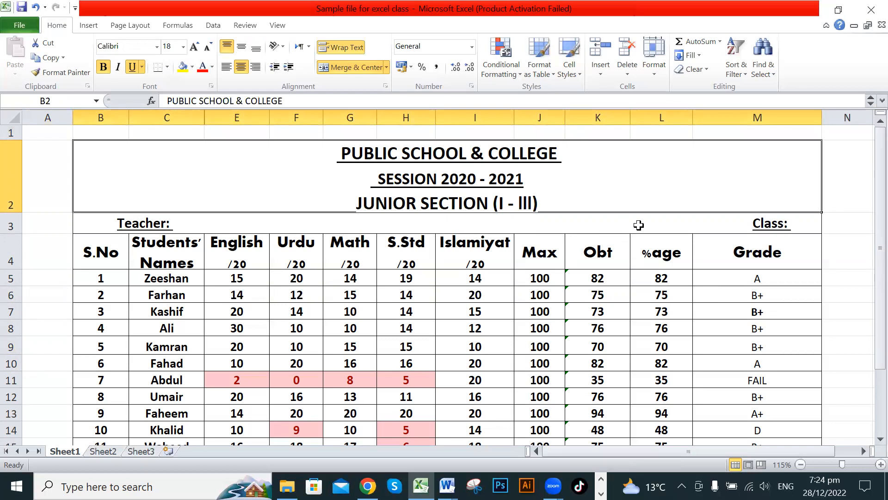
pyautogui.click(10, 176)
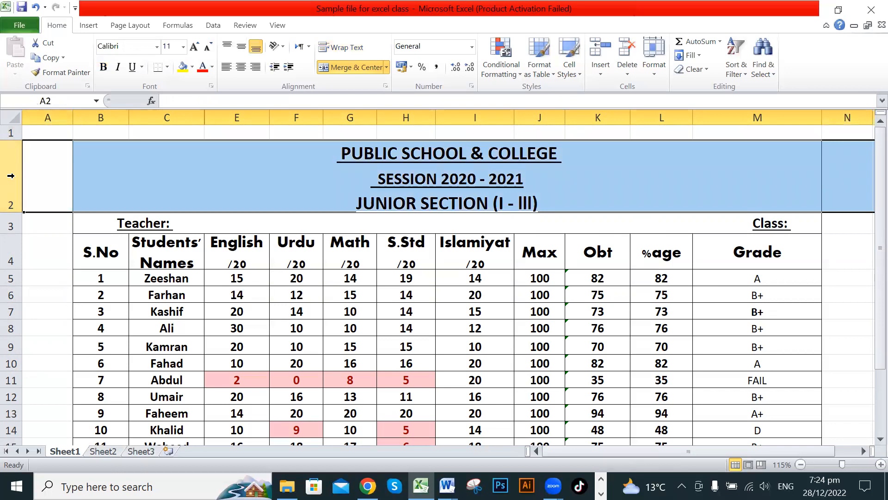
pyautogui.click(279, 236)
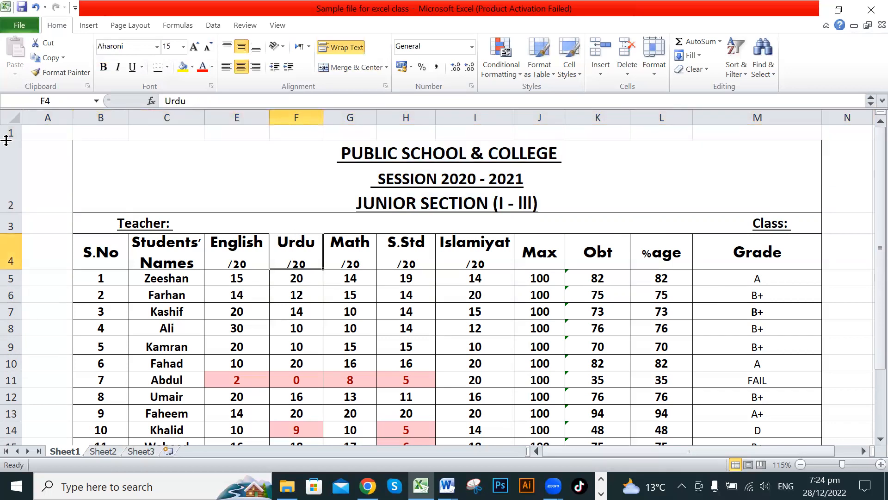
# Adjust the height of blank row 1 until it is slightly taller than the title row 2.
pyautogui.moveTo(7, 140); pyautogui.dragTo(7, 187)
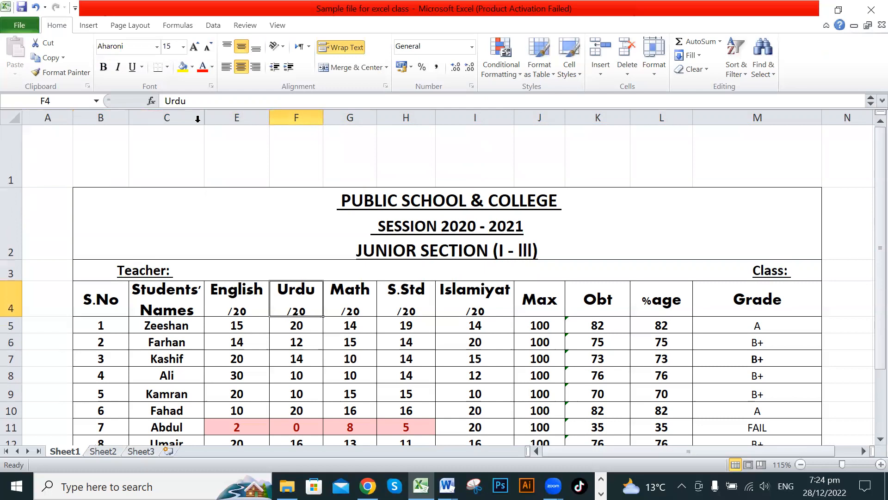
pyautogui.moveTo(101, 155); pyautogui.dragTo(758, 155)
pyautogui.click(731, 222)
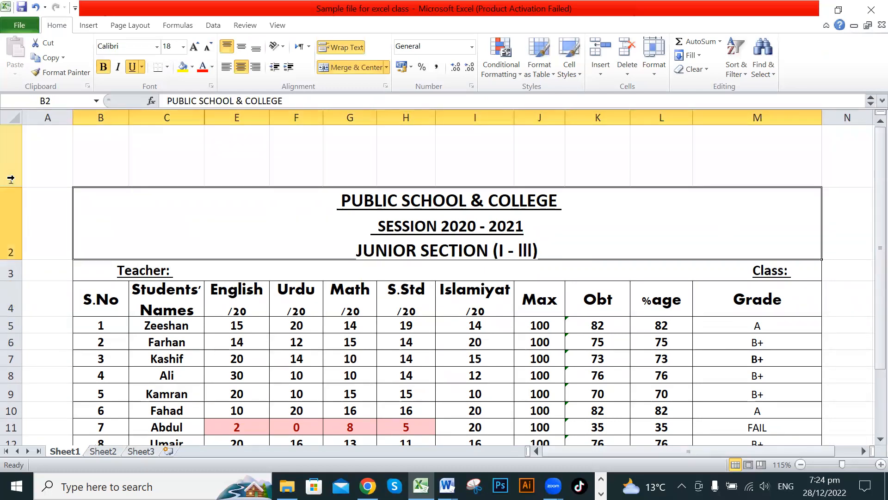
pyautogui.moveTo(12, 185); pyautogui.dragTo(13, 143)
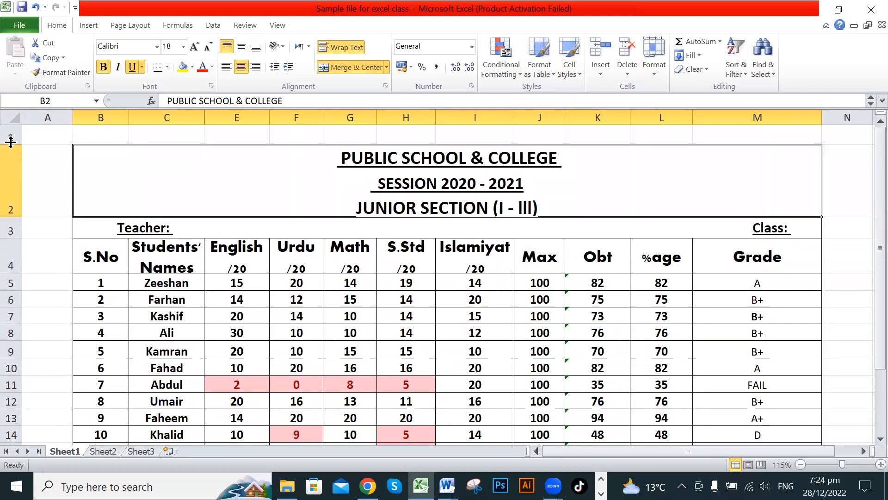
pyautogui.moveTo(14, 144); pyautogui.dragTo(12, 207)
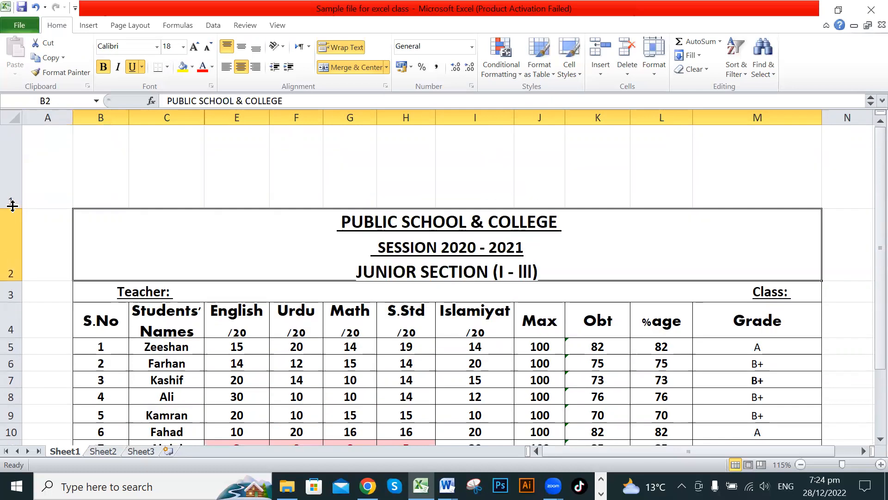
# Select cells B1 through M1 in the enlarged blank row and merge and center them again.
pyautogui.click(110, 189)
pyautogui.hotkey('shift', 'Right')
pyautogui.hotkey('shift', 'Right')
pyautogui.hotkey('shift', 'Right')
pyautogui.hotkey('shift', 'Right')
pyautogui.hotkey('shift', 'Right')
pyautogui.hotkey('shift', 'Right')
pyautogui.hotkey('shift', 'Right')
pyautogui.hotkey('shift', 'Right')
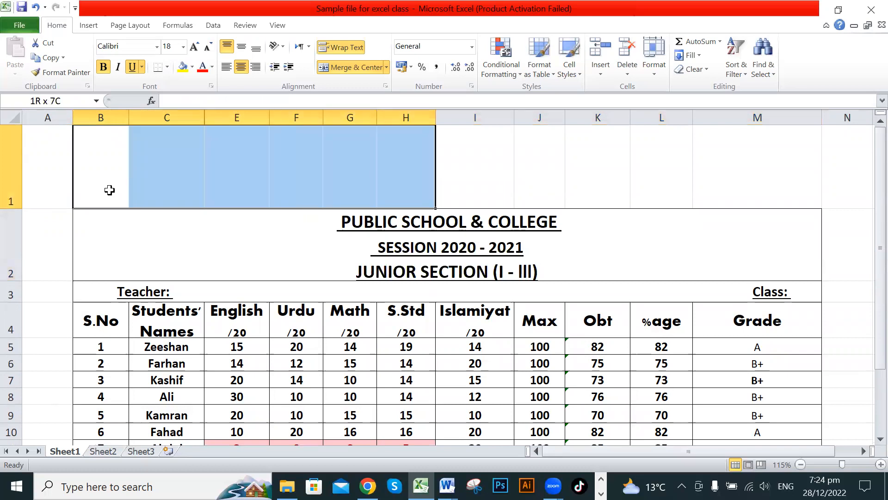
pyautogui.hotkey('shift', 'Right')
pyautogui.hotkey('shift', 'Right')
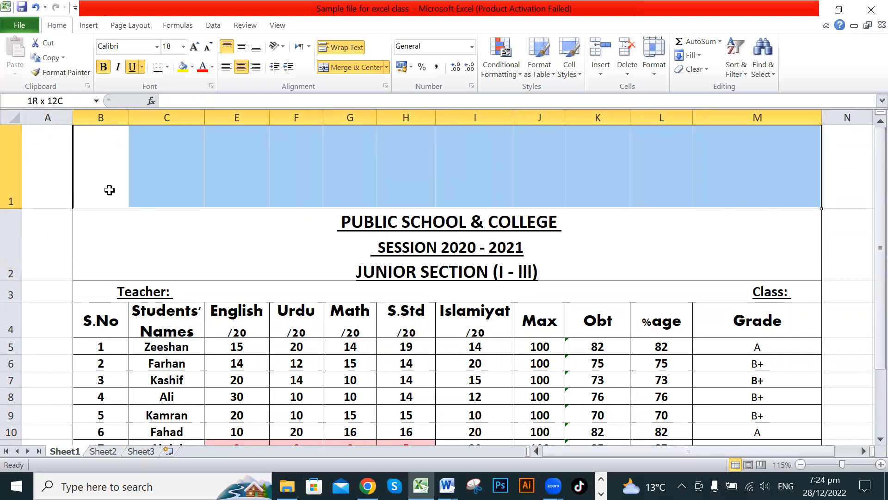
pyautogui.click(347, 72)
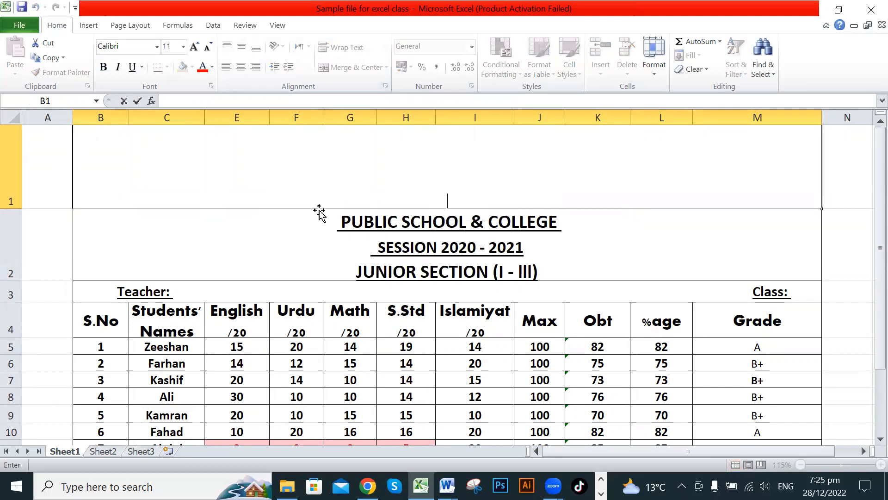
# Copy the three-line text PUBLIC SCHOOL & COLLEGE, SESSION 2020 - 2021, JUNIOR SECTION (I - III) from cell B2 into merged cell B1.
pyautogui.doubleClick(543, 272)
pyautogui.moveTo(544, 273); pyautogui.dragTo(334, 209)
pyautogui.hotkey('ctrl', 'c')
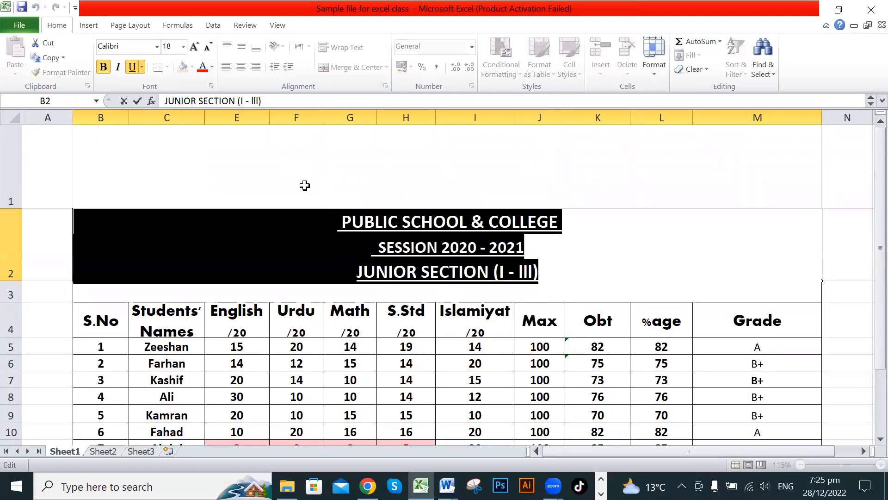
pyautogui.click(304, 185)
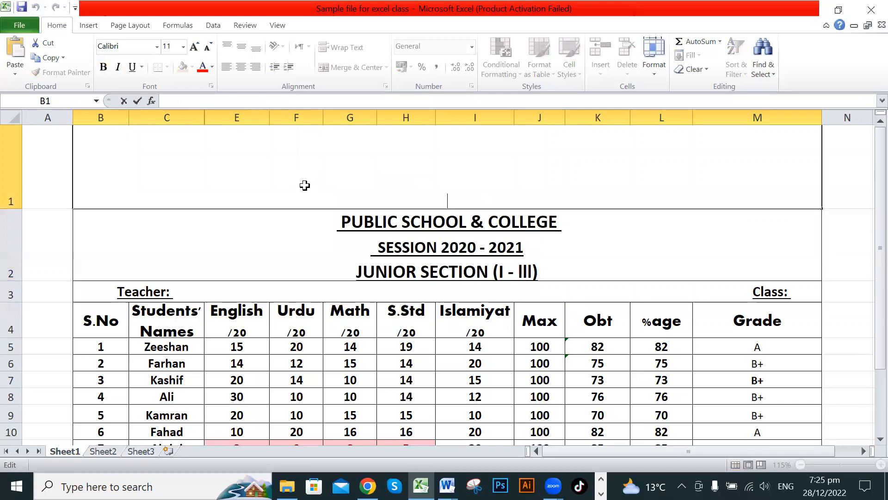
pyautogui.hotkey('ctrl', 'v')
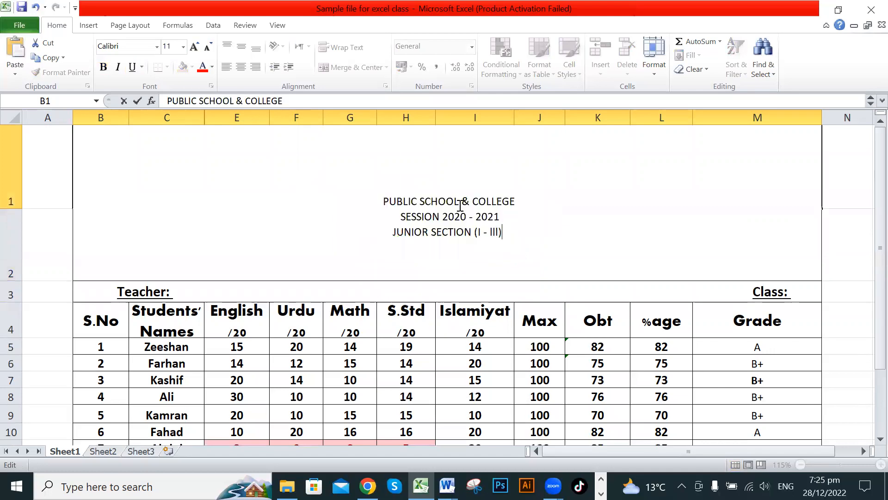
pyautogui.click(653, 304)
pyautogui.click(562, 238)
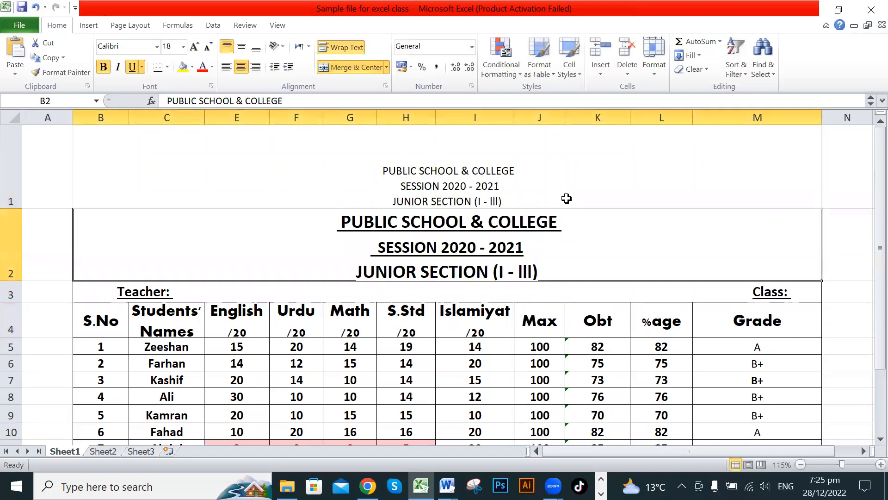
# Compare the font and alignment settings of the pasted text in B1 with those of the formatted title in B2.
pyautogui.click(610, 187)
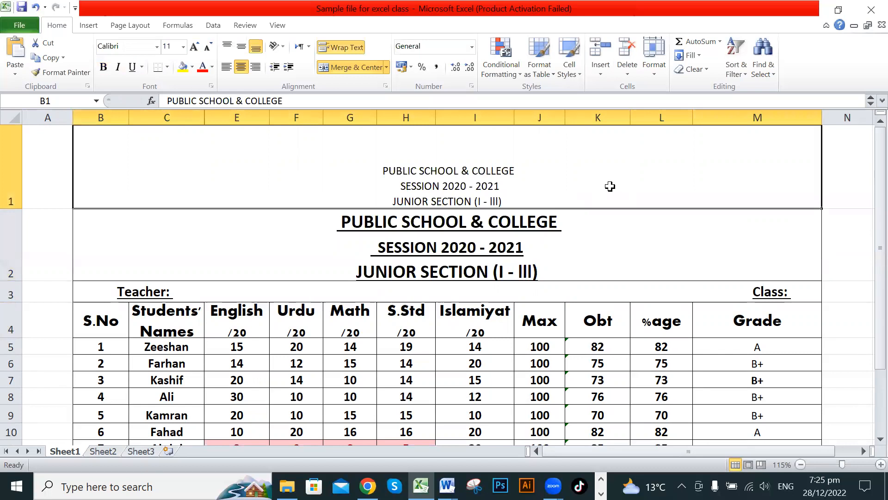
pyautogui.click(578, 241)
pyautogui.click(624, 187)
pyautogui.click(493, 259)
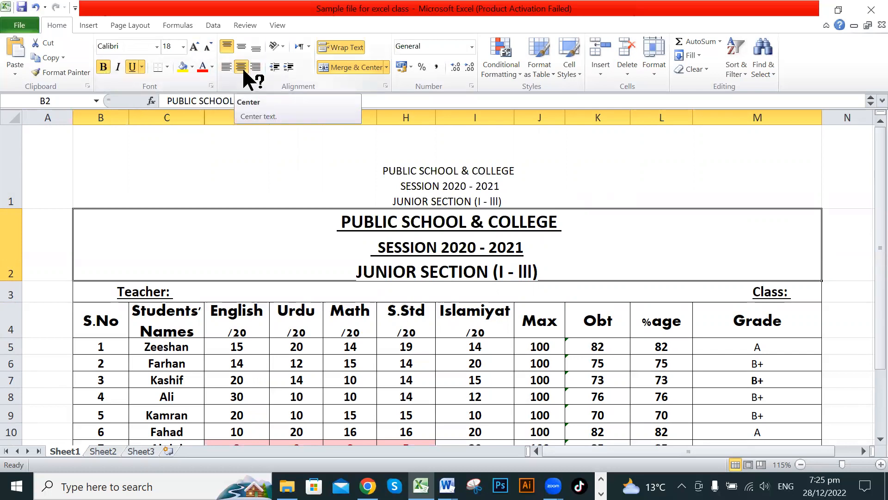
pyautogui.click(276, 191)
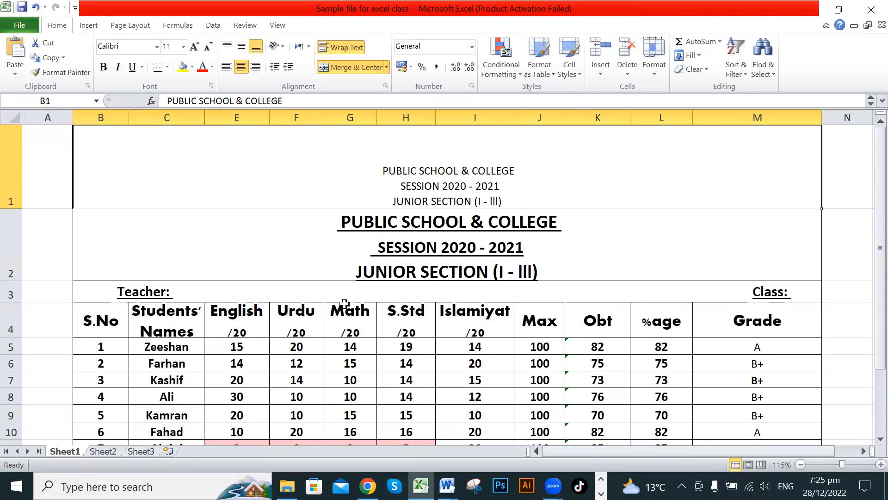
pyautogui.click(322, 254)
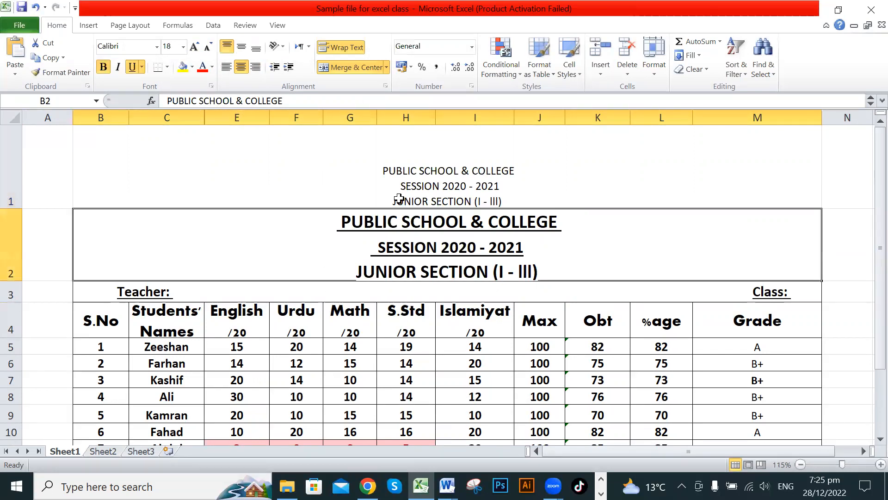
pyautogui.click(77, 184)
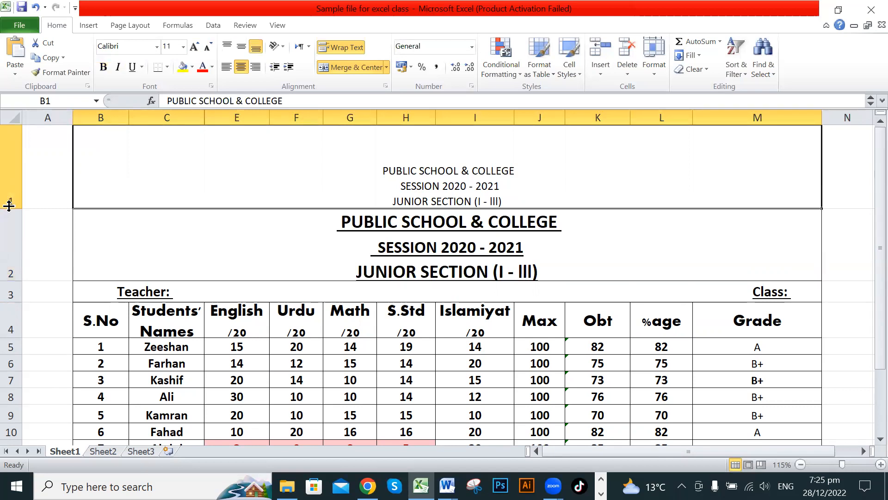
# Reduce the height of row 1 to less than its three text lines and slightly increase the height of title row 2.
pyautogui.moveTo(15, 207); pyautogui.dragTo(14, 170)
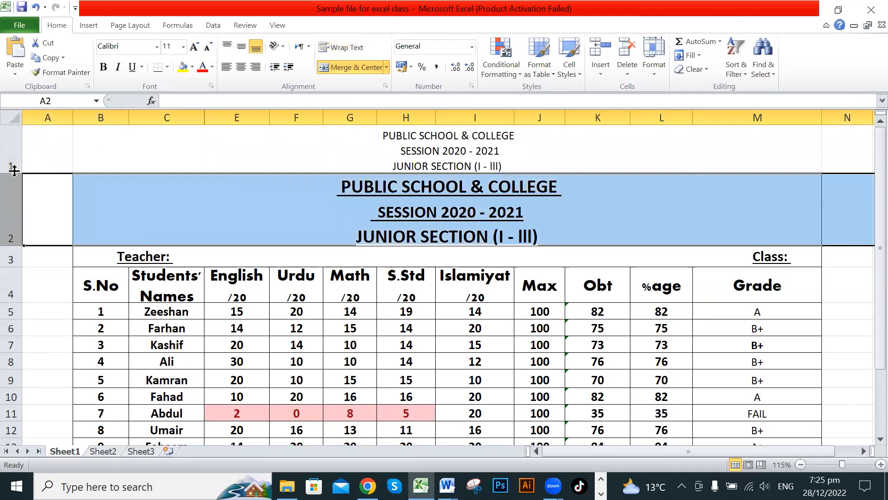
pyautogui.click(42, 190)
pyautogui.click(14, 166)
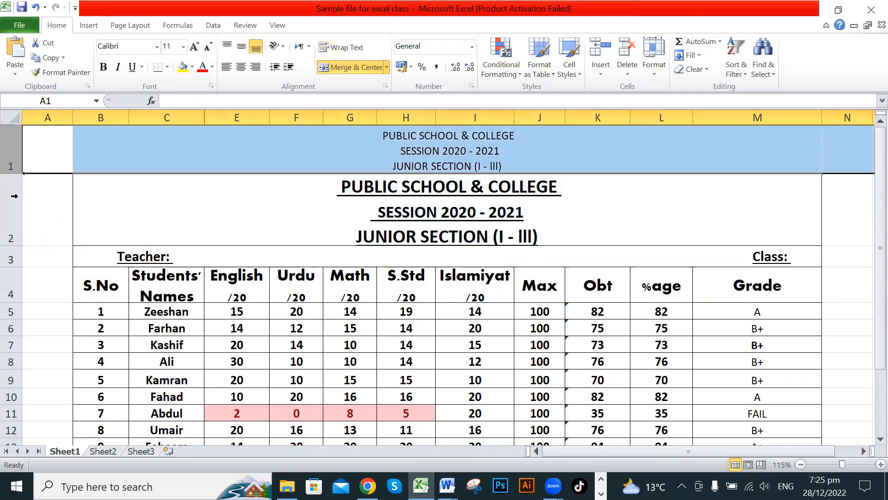
pyautogui.moveTo(14, 214); pyautogui.dragTo(9, 160)
pyautogui.click(105, 252)
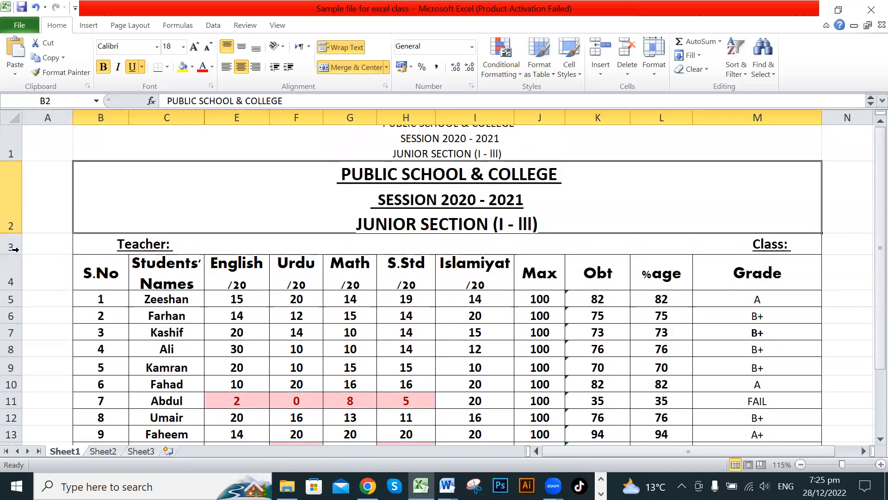
pyautogui.moveTo(20, 231); pyautogui.dragTo(22, 241)
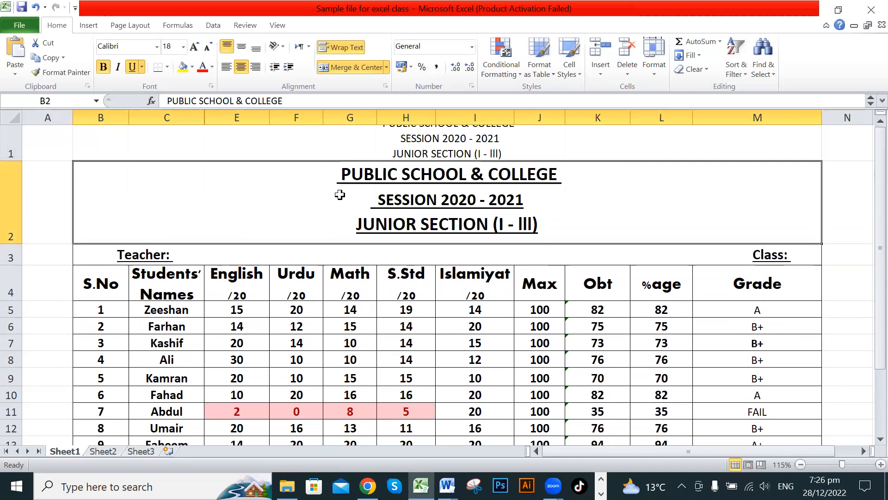
# Delete the whole of row 1 containing the duplicated, unformatted school title above the formatted one.
pyautogui.press('Up')
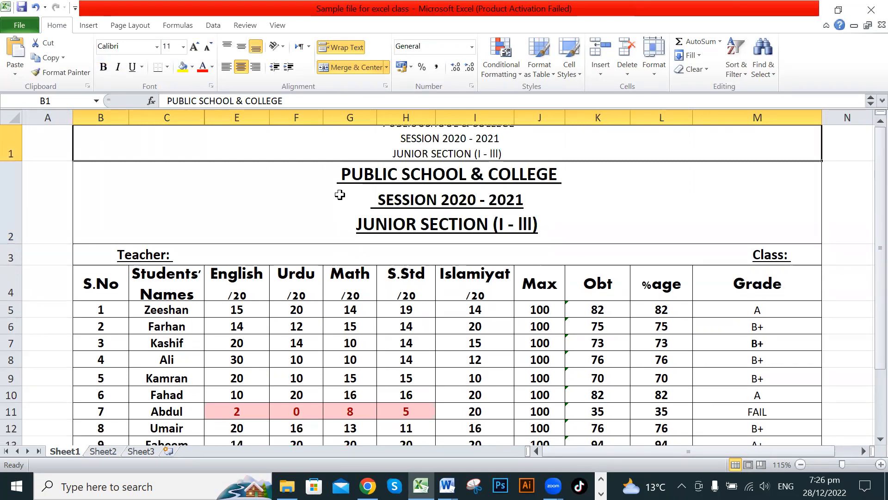
pyautogui.press('Down')
pyautogui.press('Up')
pyautogui.click(11, 141)
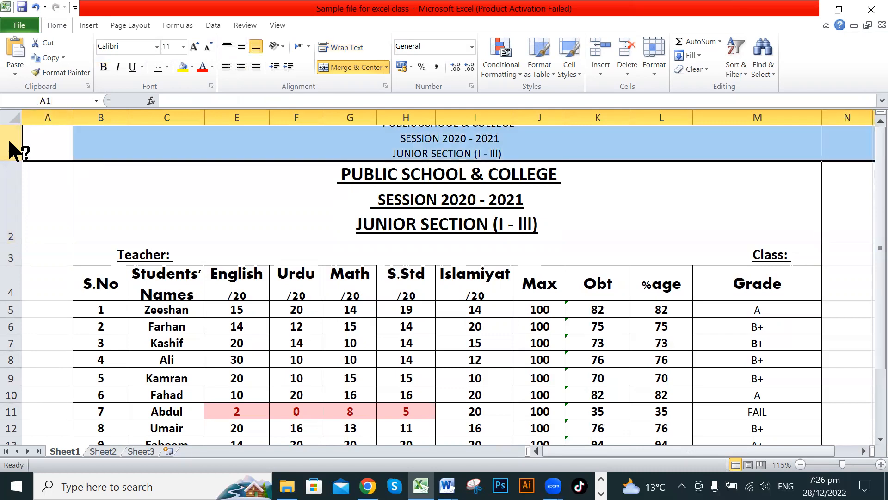
pyautogui.rightClick(10, 141)
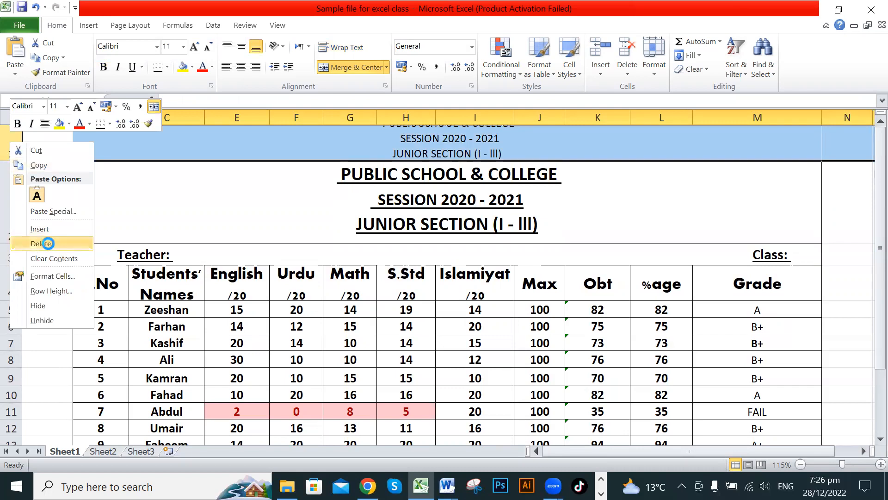
pyautogui.click(49, 244)
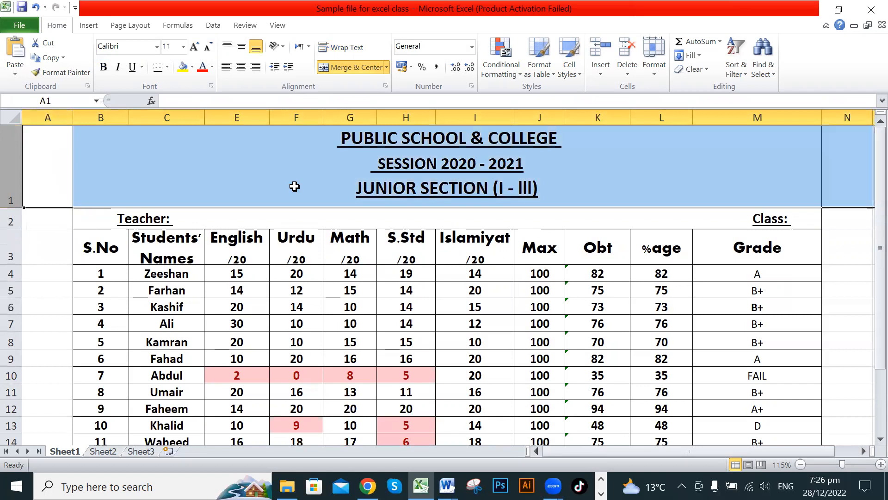
# Review the result table and check the font settings of the merged title, the mark in E5 and the English header in E3.
pyautogui.click(293, 184)
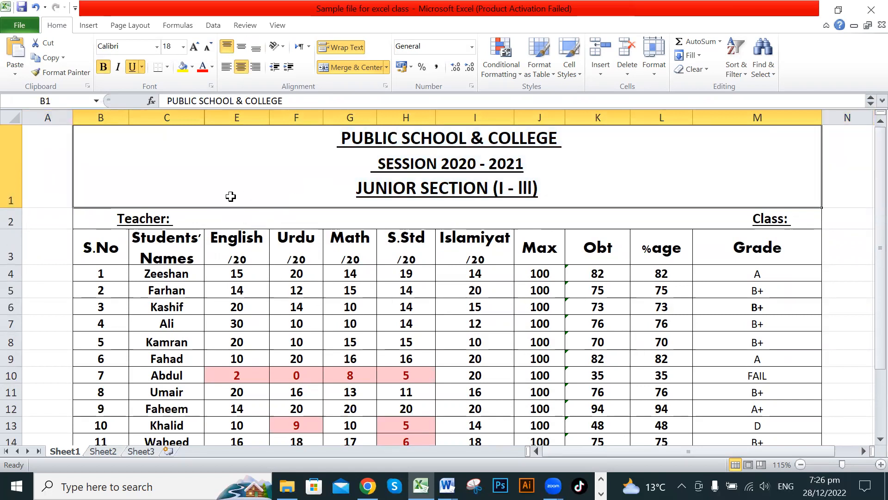
pyautogui.scroll(-2, 236, 241)
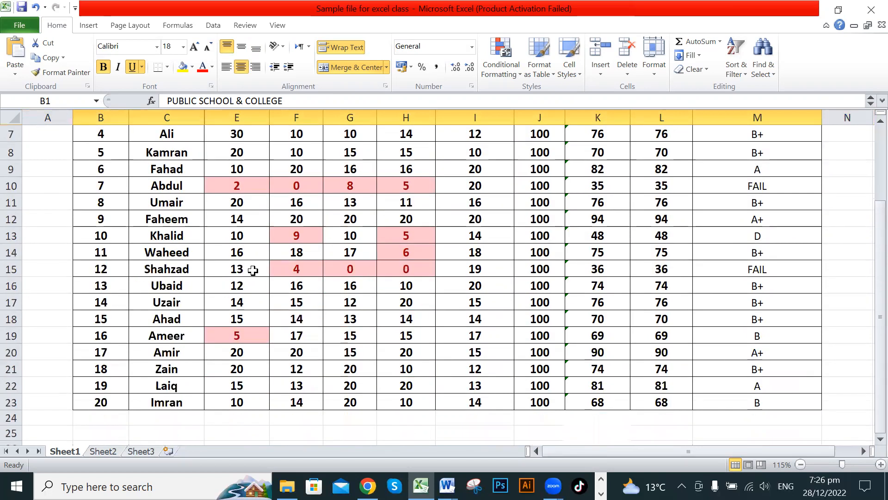
pyautogui.scroll(2, 214, 204)
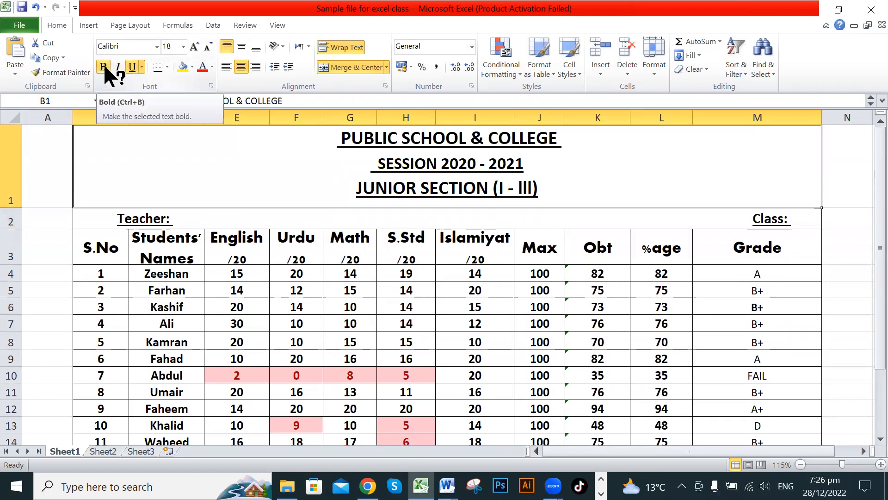
pyautogui.click(207, 288)
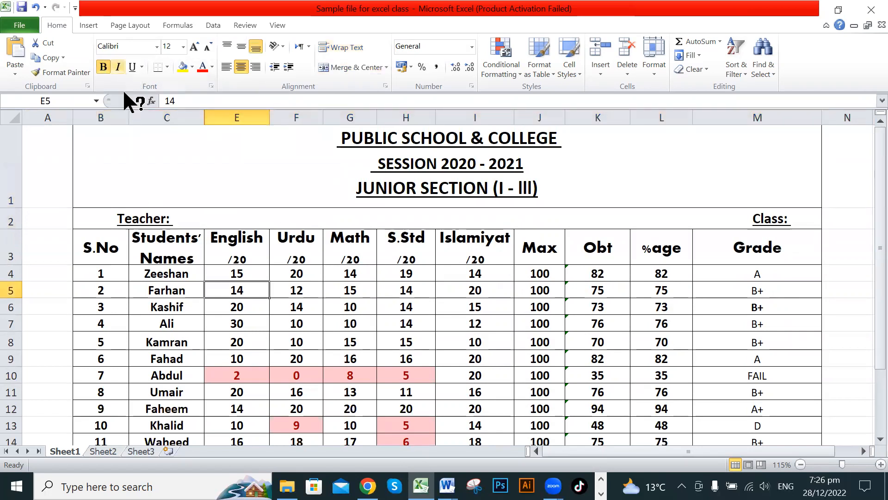
pyautogui.click(228, 245)
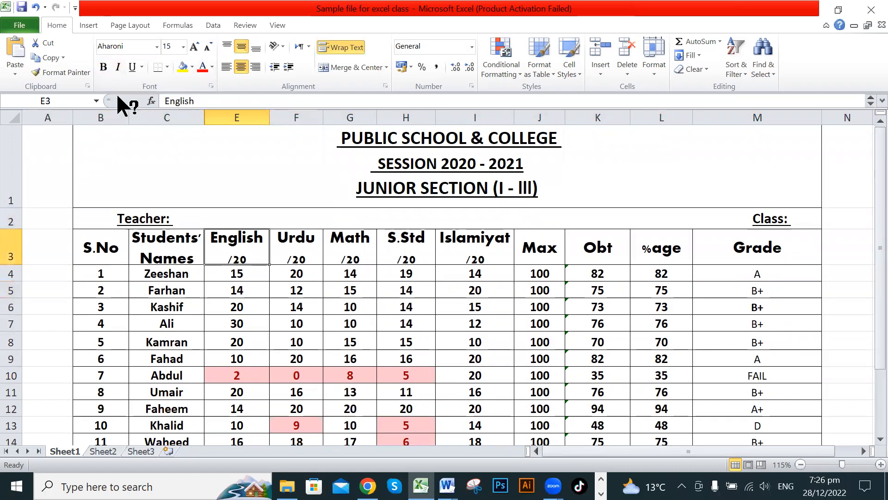
# Try italic formatting on the English header in cell E3 and remove it again.
pyautogui.click(118, 67)
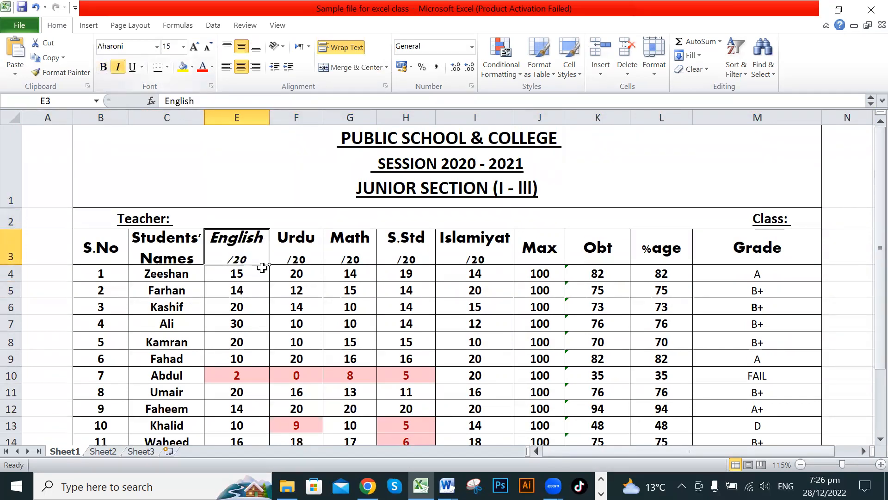
pyautogui.click(118, 67)
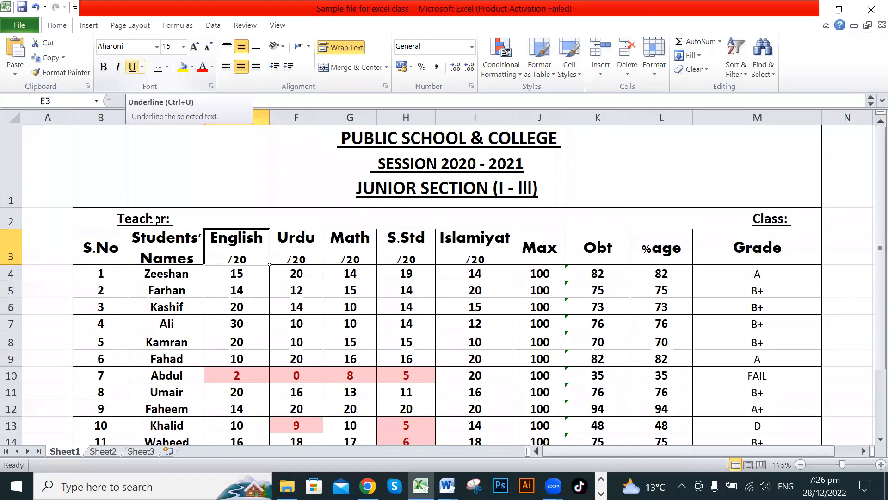
pyautogui.doubleClick(134, 222)
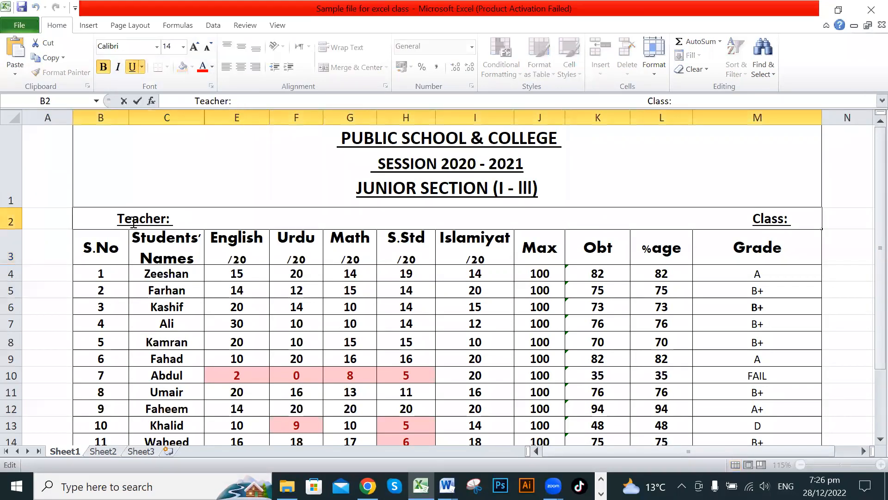
pyautogui.click(195, 277)
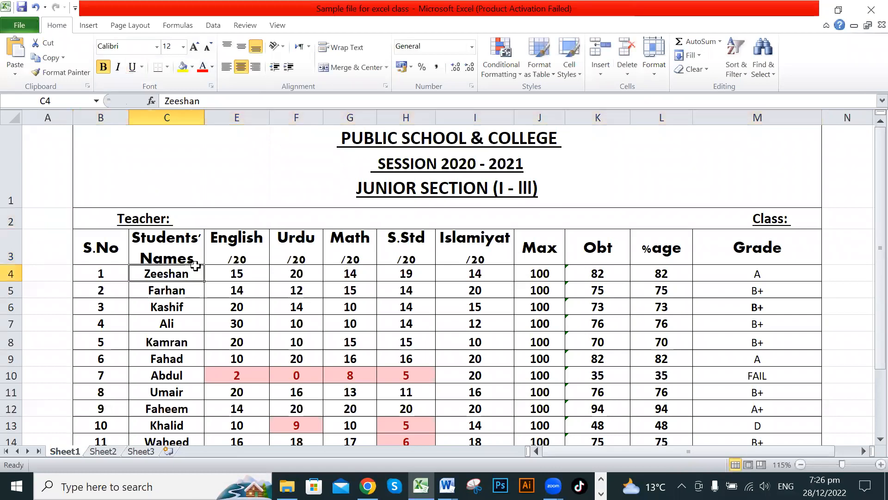
pyautogui.click(153, 220)
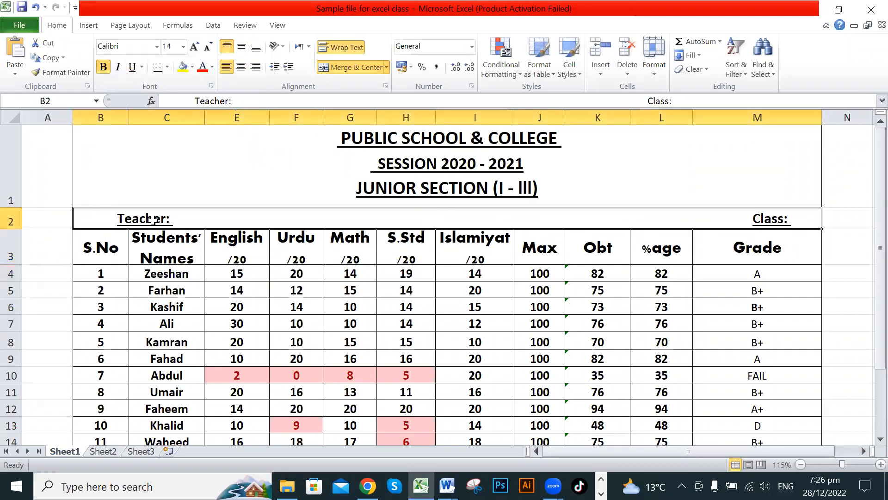
pyautogui.click(195, 276)
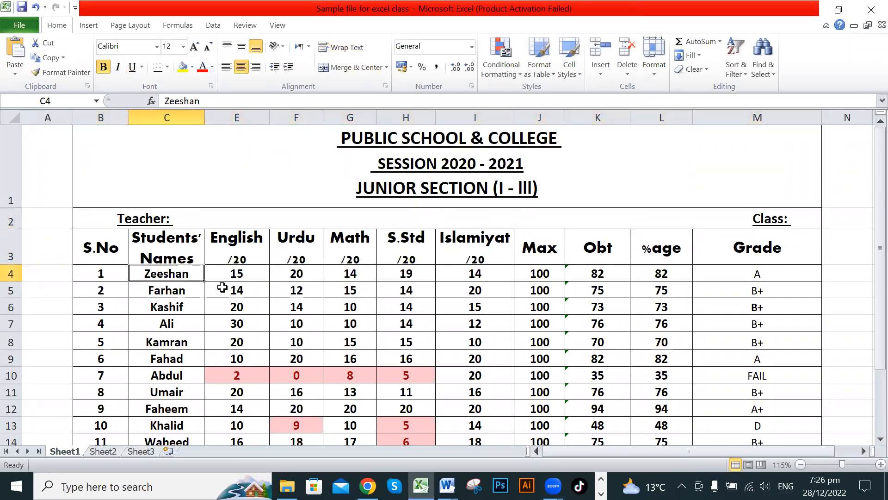
pyautogui.click(314, 307)
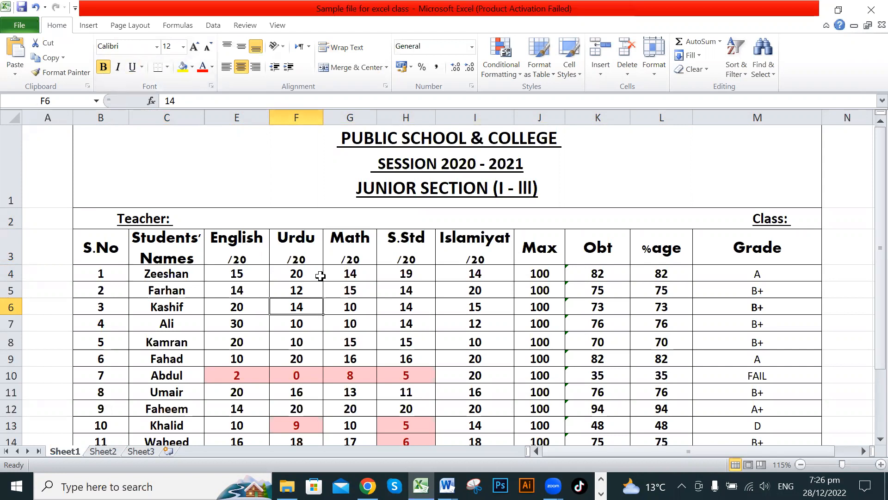
pyautogui.click(790, 273)
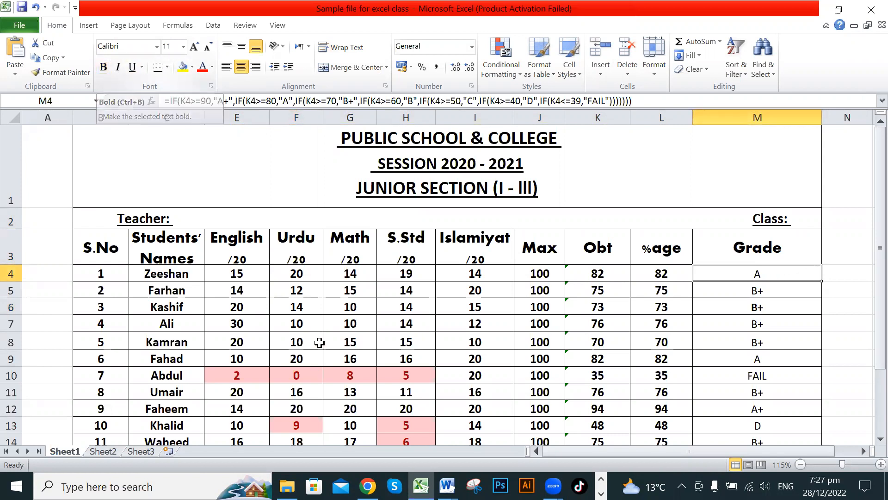
pyautogui.click(303, 306)
pyautogui.click(354, 306)
pyautogui.click(277, 324)
pyautogui.click(235, 288)
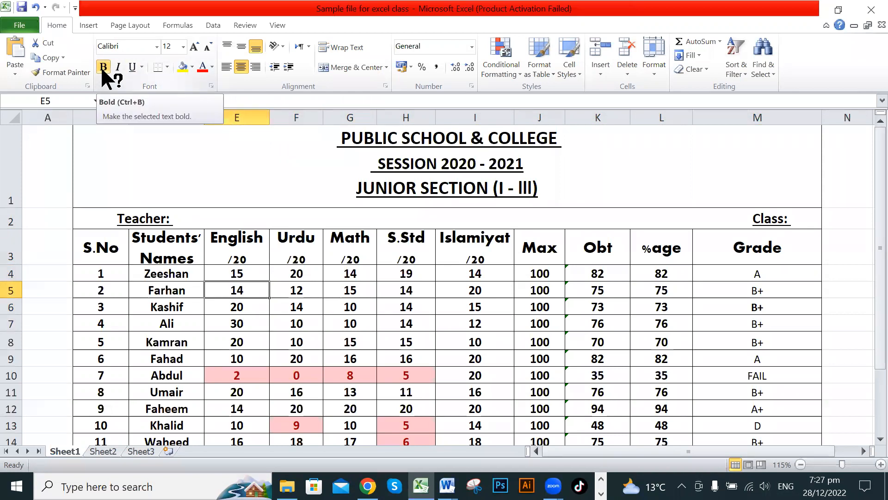
# Try bold formatting on the first student's grade in cell M4.
pyautogui.click(794, 273)
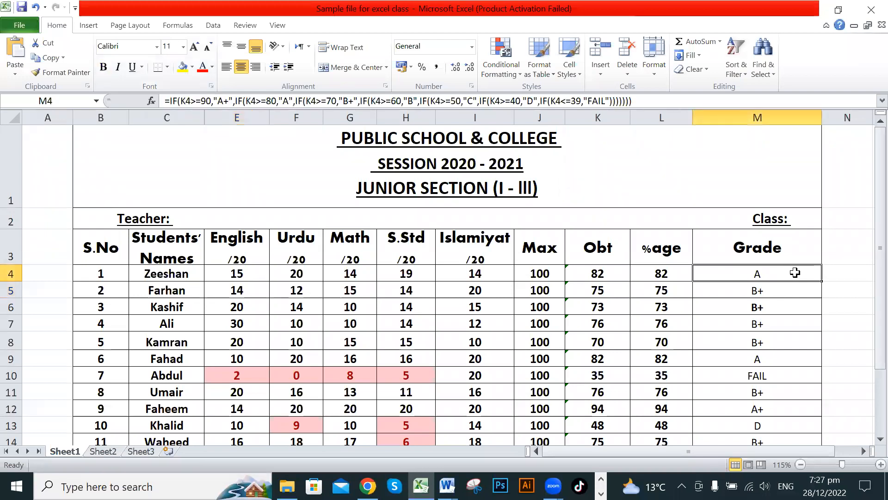
pyautogui.click(100, 67)
pyautogui.scroll(-7, 259, 265)
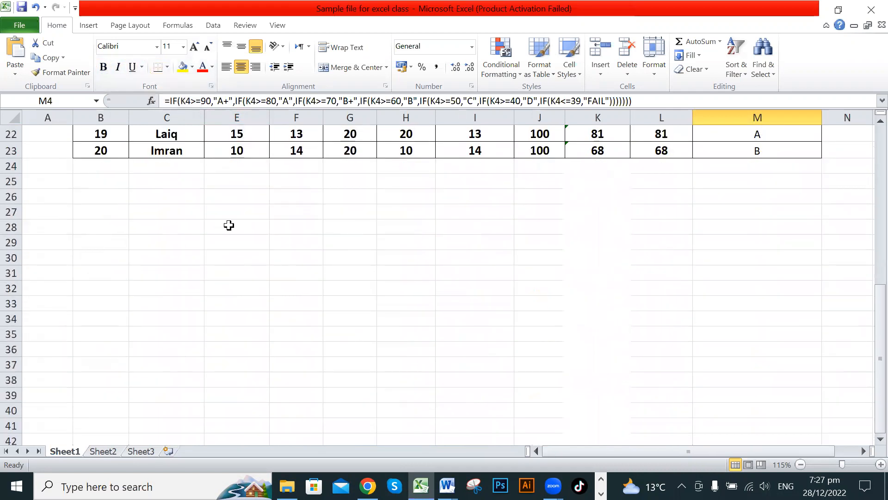
pyautogui.scroll(-1, 229, 225)
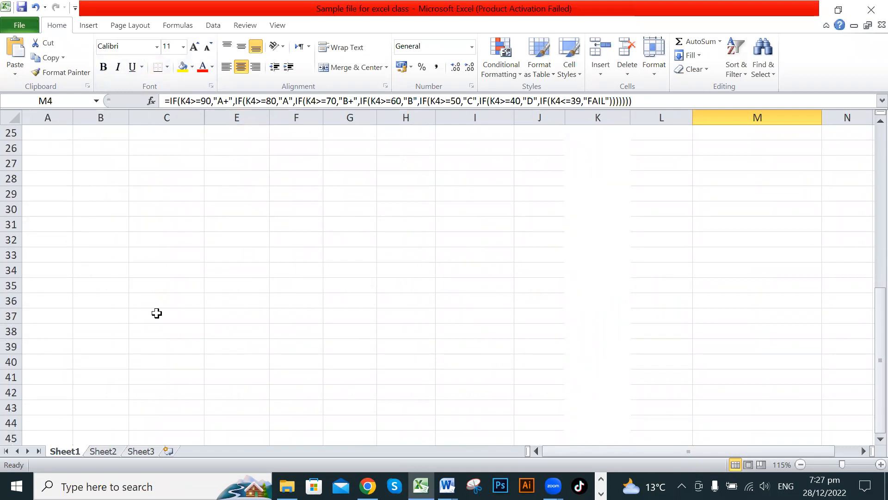
pyautogui.moveTo(95, 161); pyautogui.dragTo(589, 334)
pyautogui.click(378, 286)
pyautogui.click(249, 236)
pyautogui.click(155, 197)
pyautogui.click(148, 251)
pyautogui.click(91, 206)
pyautogui.click(108, 196)
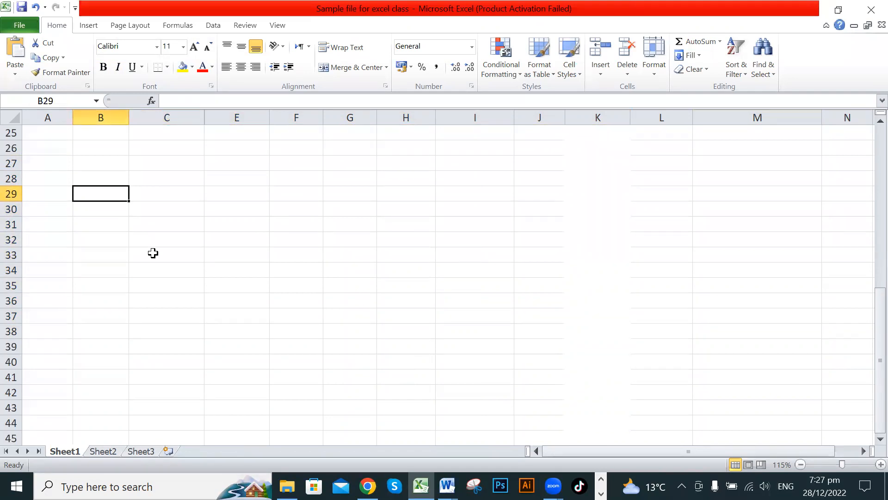
pyautogui.moveTo(102, 163); pyautogui.dragTo(578, 338)
pyautogui.click(319, 280)
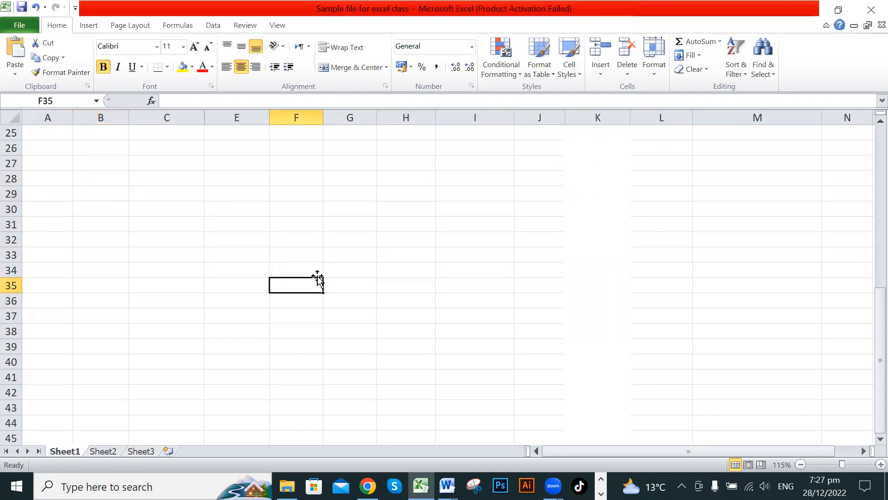
pyautogui.moveTo(87, 162); pyautogui.dragTo(670, 404)
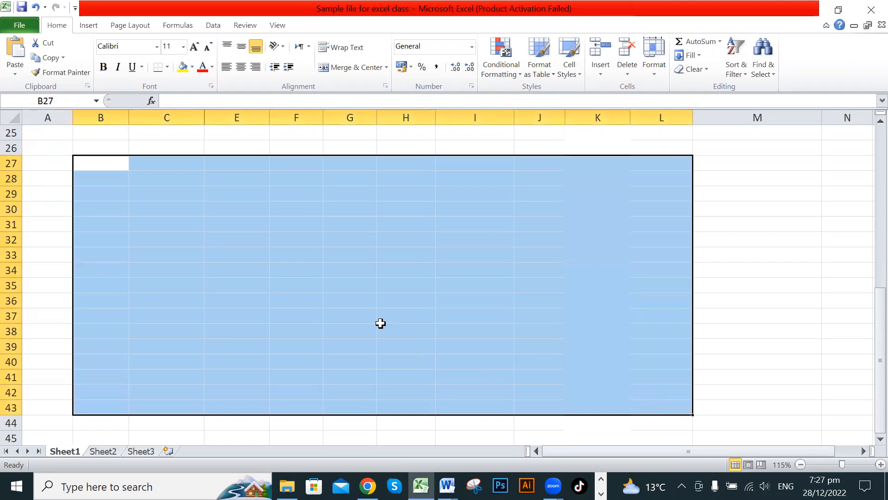
pyautogui.click(380, 319)
pyautogui.scroll(3, 208, 272)
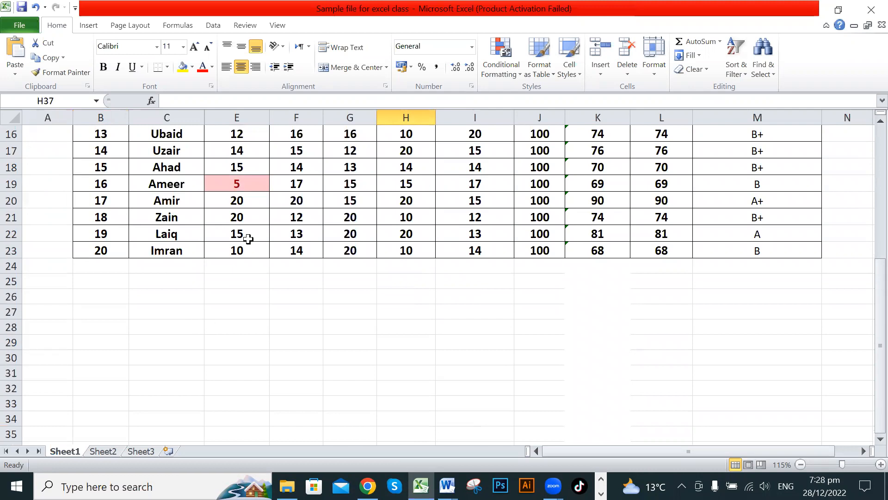
pyautogui.scroll(-2, 333, 290)
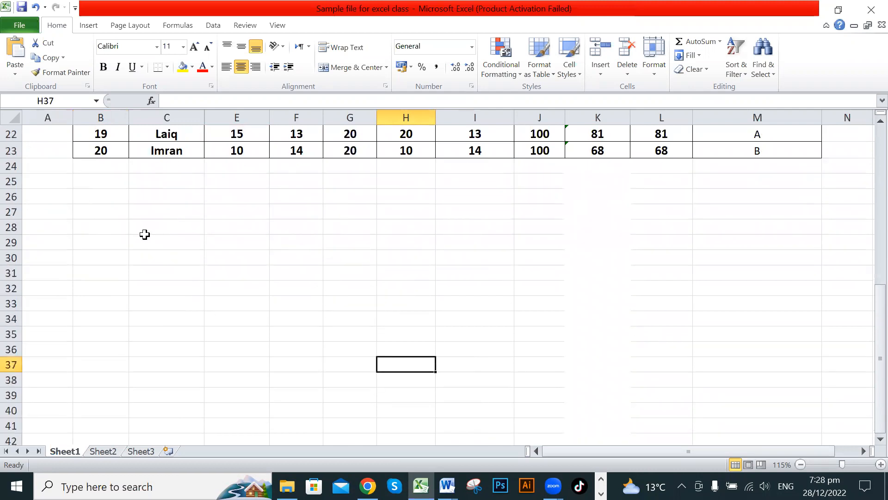
pyautogui.moveTo(109, 214); pyautogui.dragTo(573, 341)
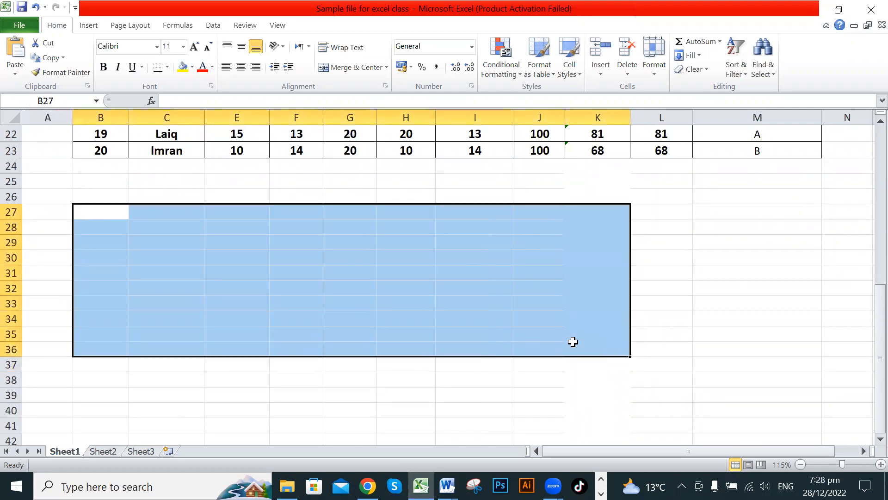
pyautogui.click(229, 269)
pyautogui.scroll(-1, 284, 272)
pyautogui.scroll(3, 311, 253)
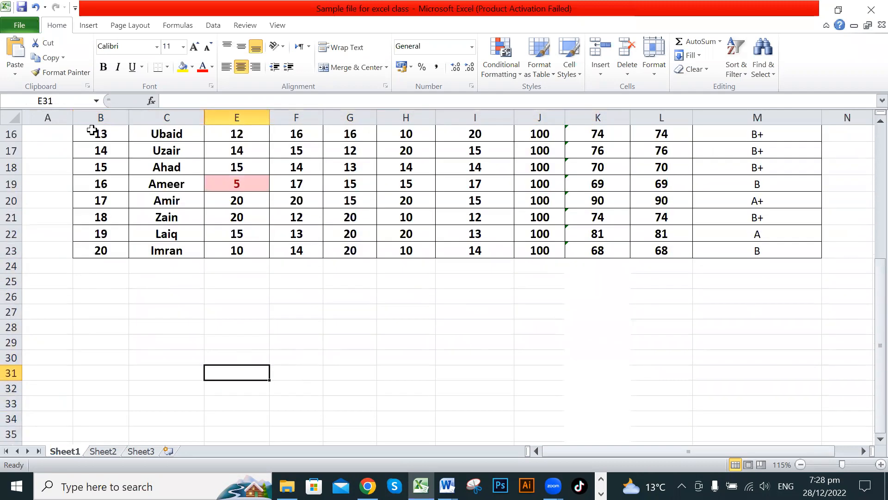
pyautogui.scroll(-1, 187, 295)
pyautogui.scroll(-1, 208, 297)
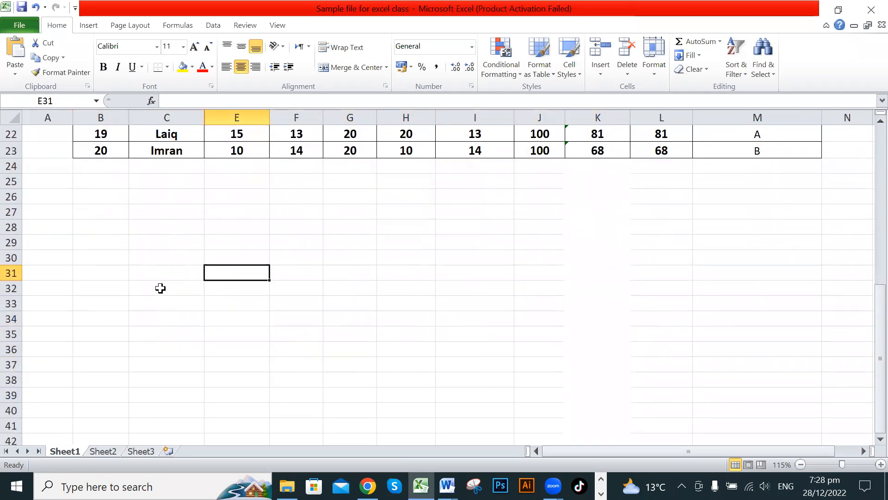
# Apply All Borders to the empty range B28:L41 below the marks table.
pyautogui.scroll(-1, 161, 287)
pyautogui.moveTo(101, 180); pyautogui.dragTo(654, 375)
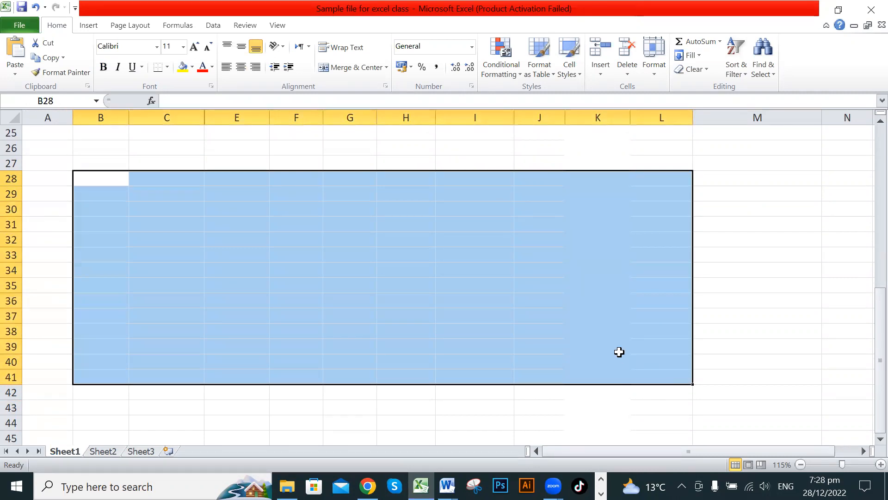
pyautogui.click(167, 67)
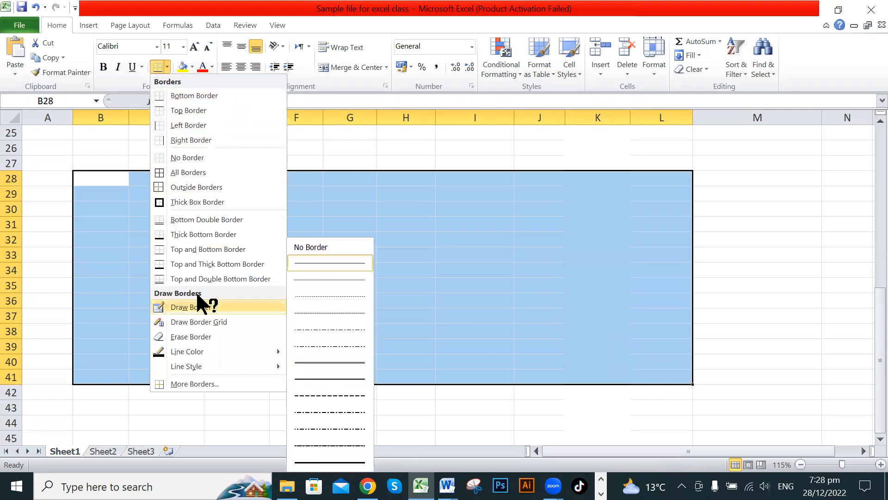
pyautogui.click(210, 173)
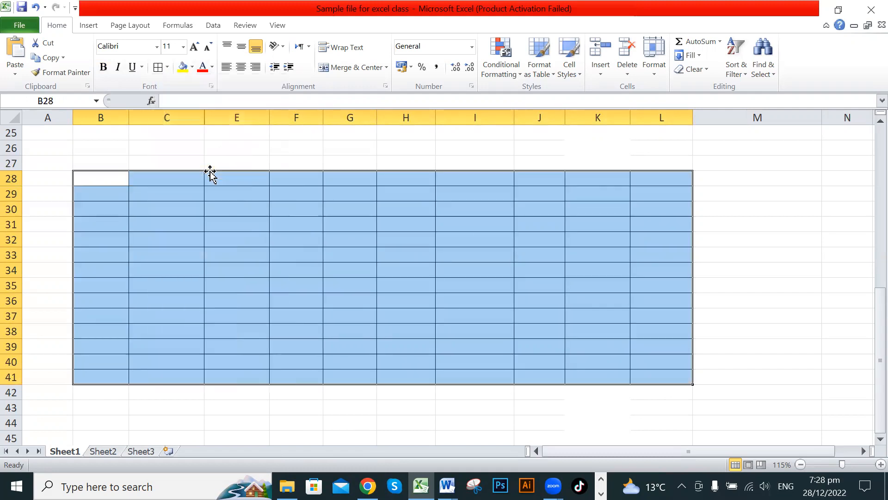
pyautogui.click(406, 287)
pyautogui.click(737, 266)
pyautogui.moveTo(114, 181); pyautogui.dragTo(662, 376)
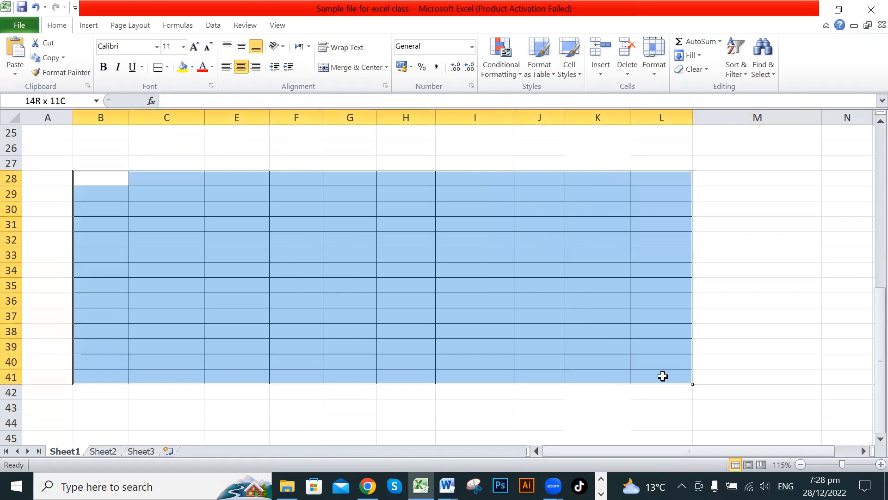
pyautogui.click(649, 317)
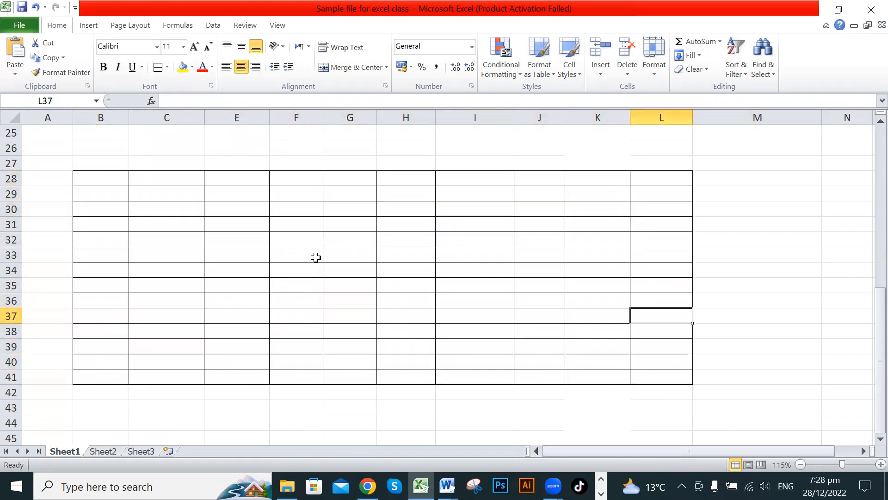
pyautogui.click(296, 270)
pyautogui.moveTo(88, 177); pyautogui.dragTo(646, 368)
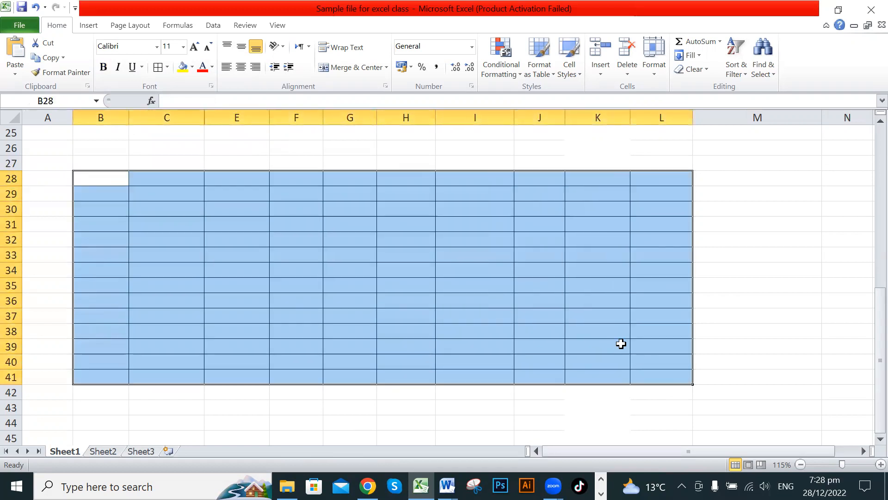
pyautogui.click(167, 67)
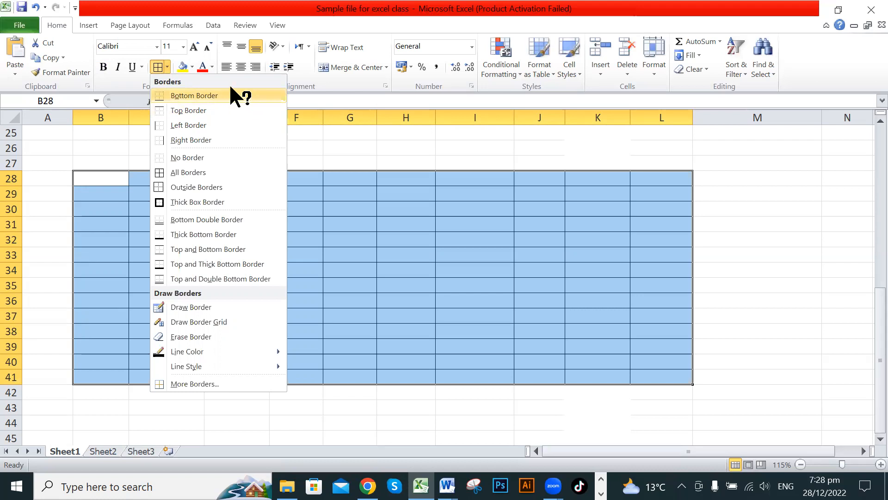
pyautogui.click(339, 206)
pyautogui.click(134, 228)
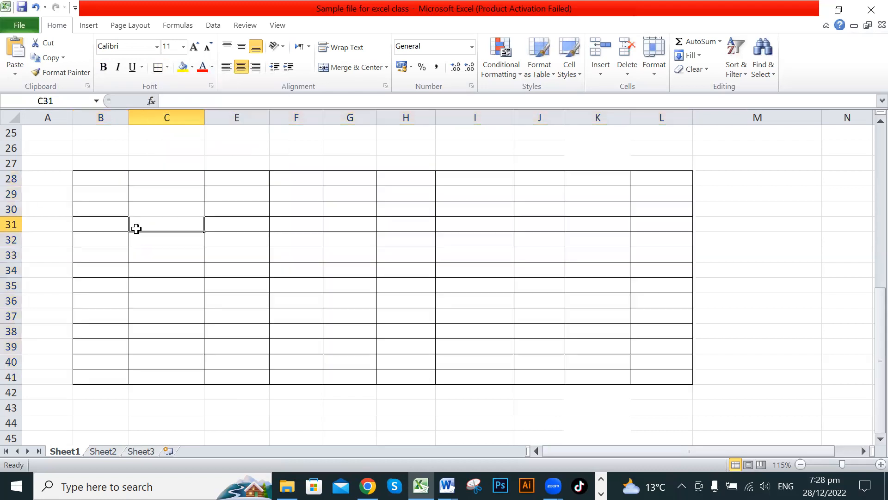
# Remove all borders from the whole marks sheet, from the school title through row 23, with No Border.
pyautogui.scroll(8, 206, 234)
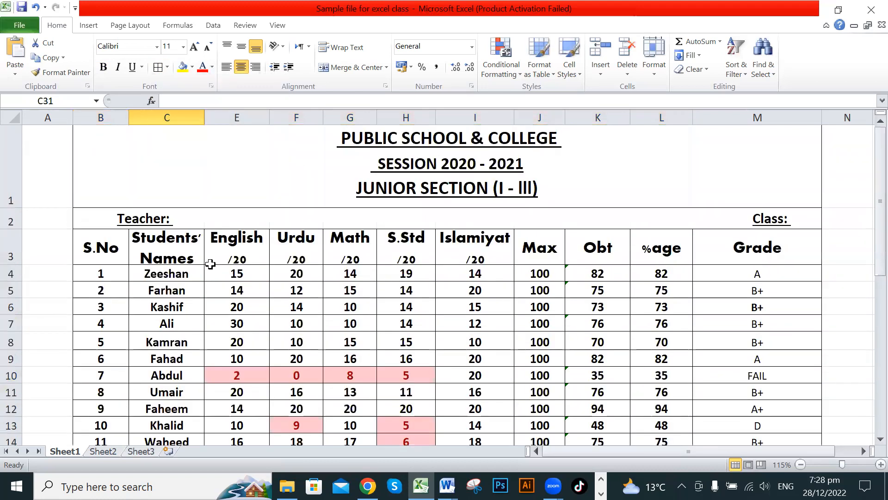
pyautogui.scroll(-1, 208, 261)
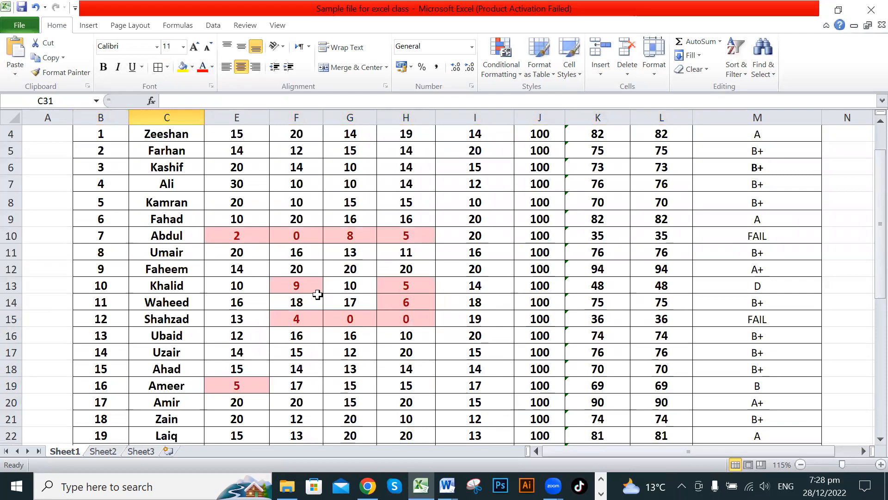
pyautogui.keyDown('ctrl'); pyautogui.scroll(-1, 318, 293); pyautogui.keyUp('ctrl')
pyautogui.keyDown('ctrl'); pyautogui.scroll(-1, 318, 293); pyautogui.keyUp('ctrl')
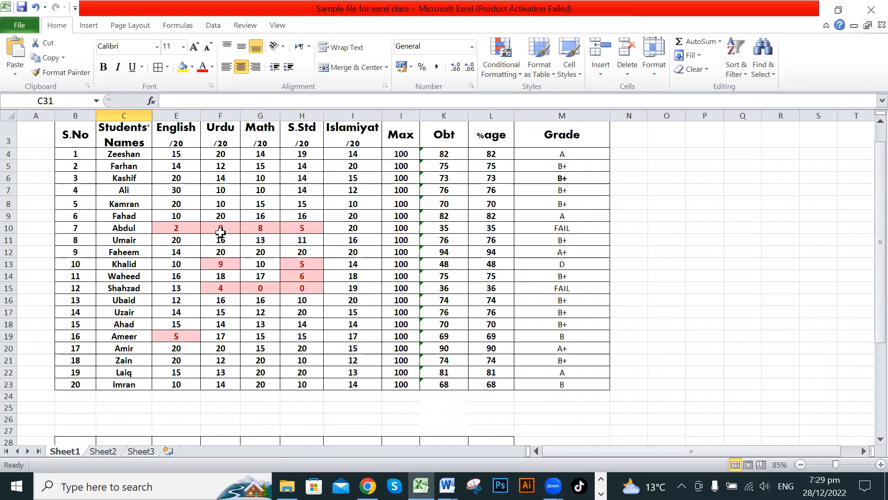
pyautogui.scroll(1, 261, 191)
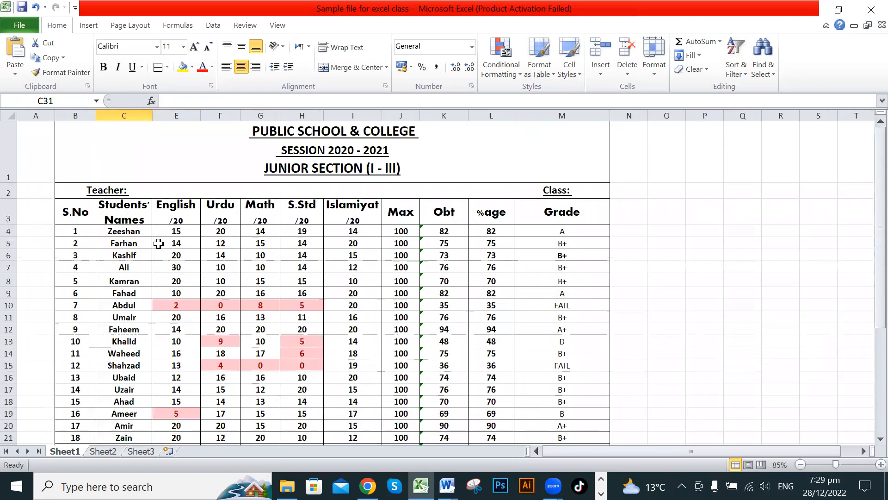
pyautogui.moveTo(93, 167); pyautogui.dragTo(135, 403)
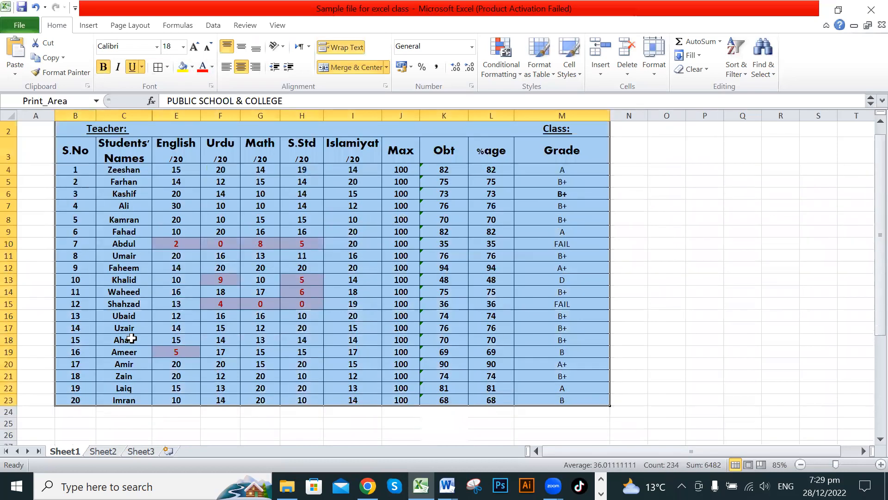
pyautogui.click(167, 67)
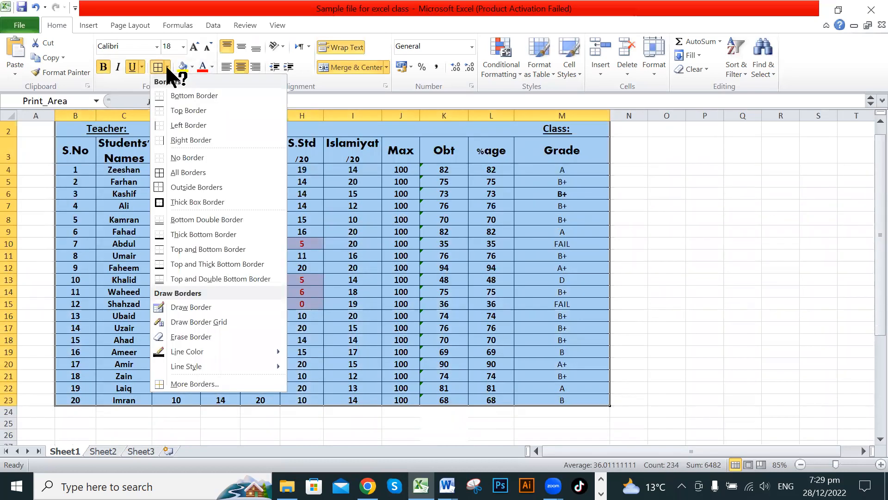
pyautogui.click(193, 157)
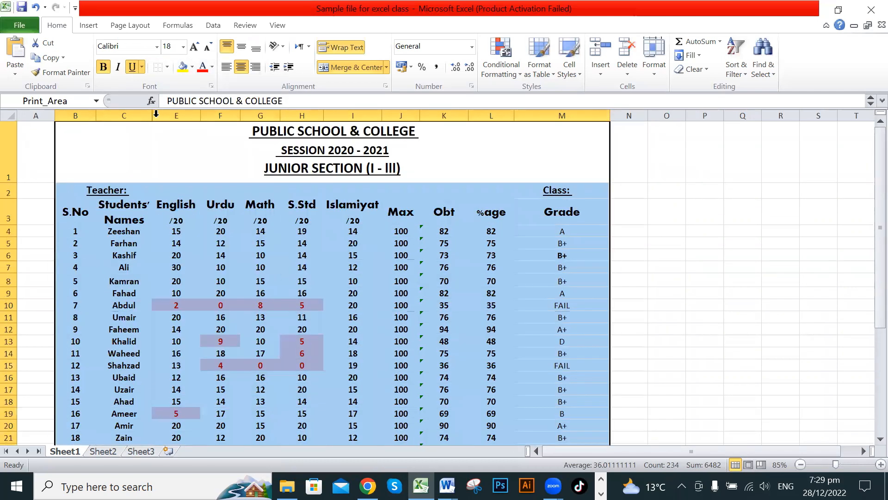
# Undo the border removal on the marks sheet.
pyautogui.click(666, 267)
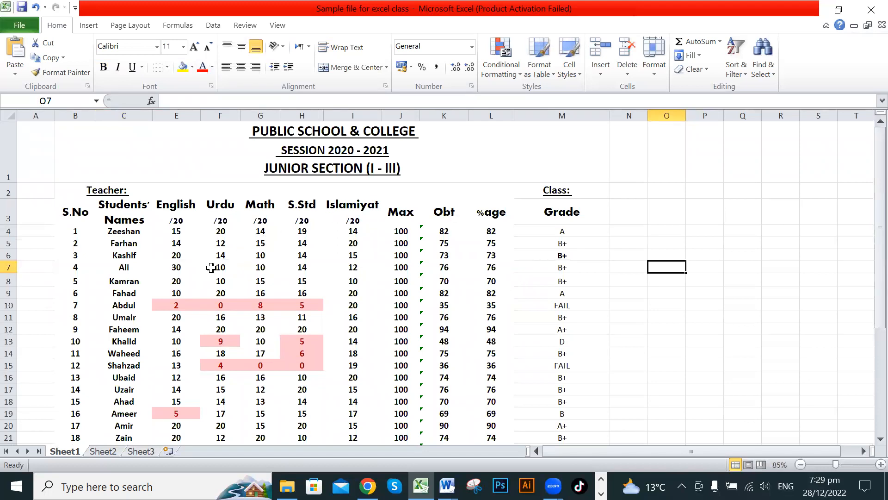
pyautogui.scroll(-1, 380, 283)
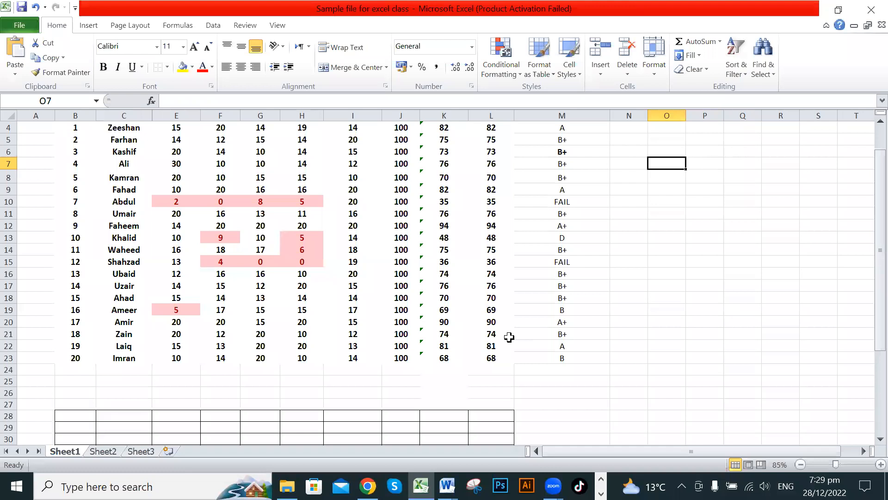
pyautogui.hotkey('ctrl', 'a')
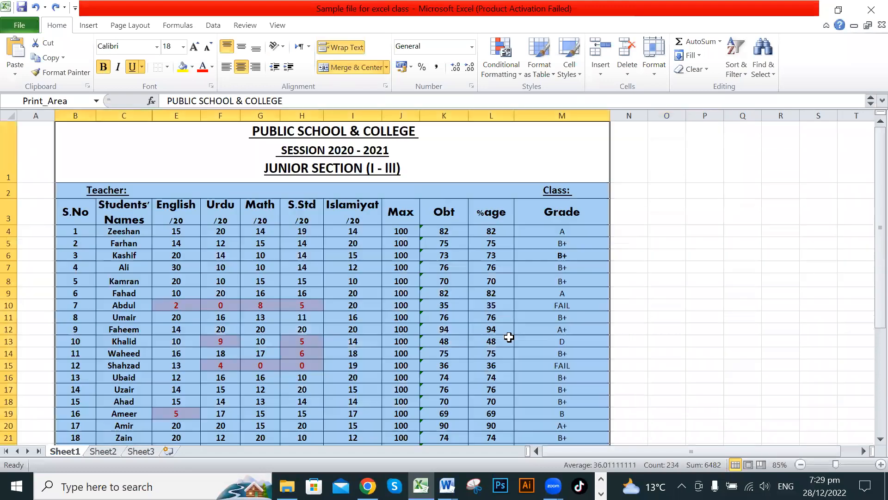
pyautogui.click(649, 268)
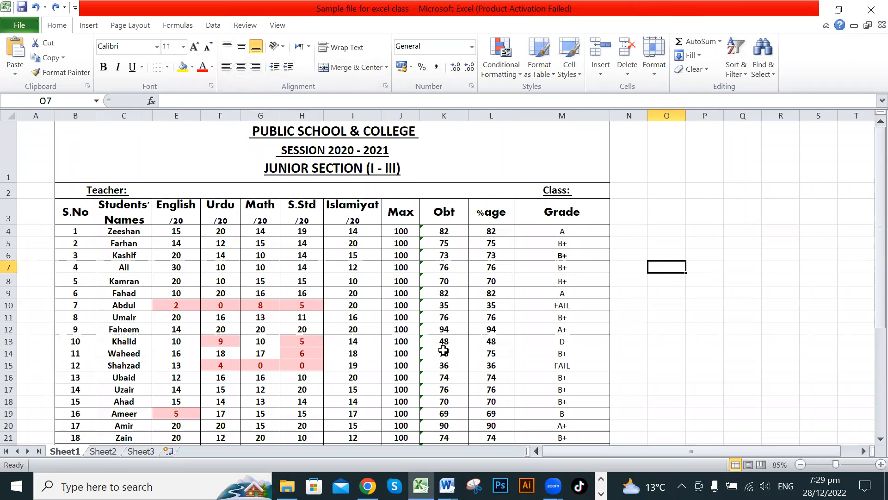
# Try left and right horizontal alignment on the Max header in cell J3 and return it to centered.
pyautogui.keyDown('ctrl'); pyautogui.scroll(1, 456, 320); pyautogui.keyUp('ctrl')
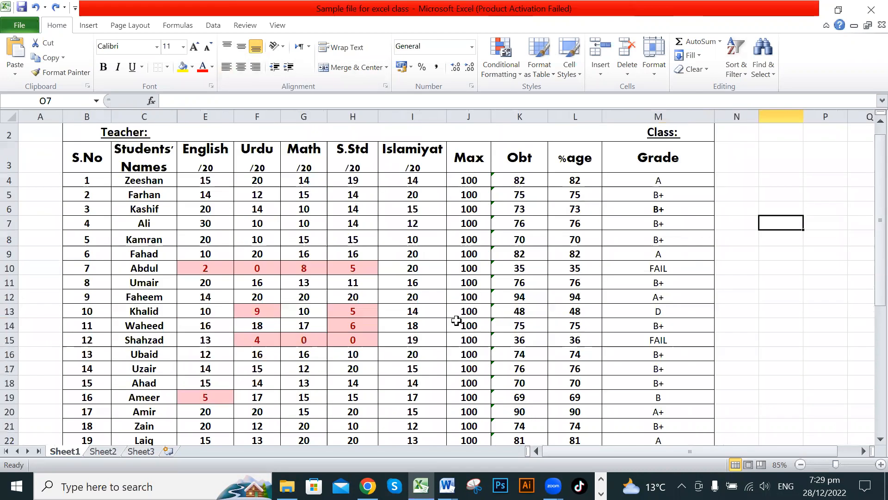
pyautogui.keyDown('ctrl'); pyautogui.scroll(2, 456, 321); pyautogui.keyUp('ctrl')
pyautogui.keyDown('ctrl'); pyautogui.scroll(1, 456, 320); pyautogui.keyUp('ctrl')
pyautogui.click(412, 262)
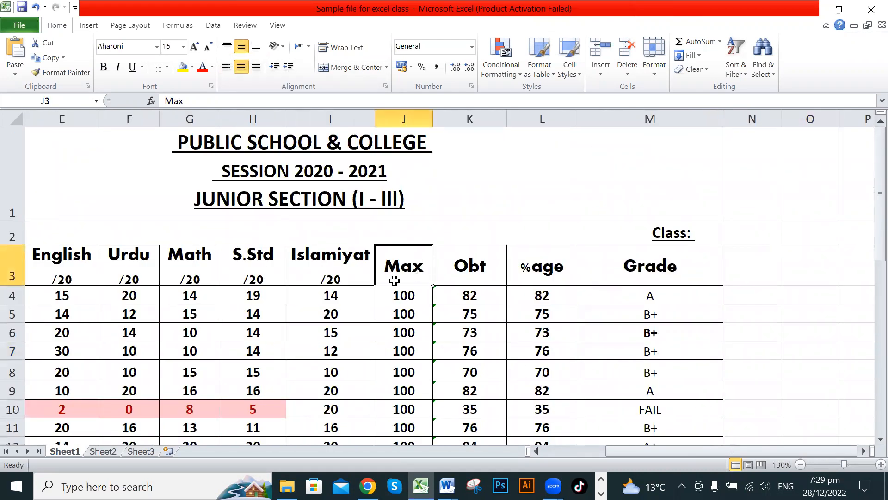
pyautogui.click(348, 262)
pyautogui.click(411, 264)
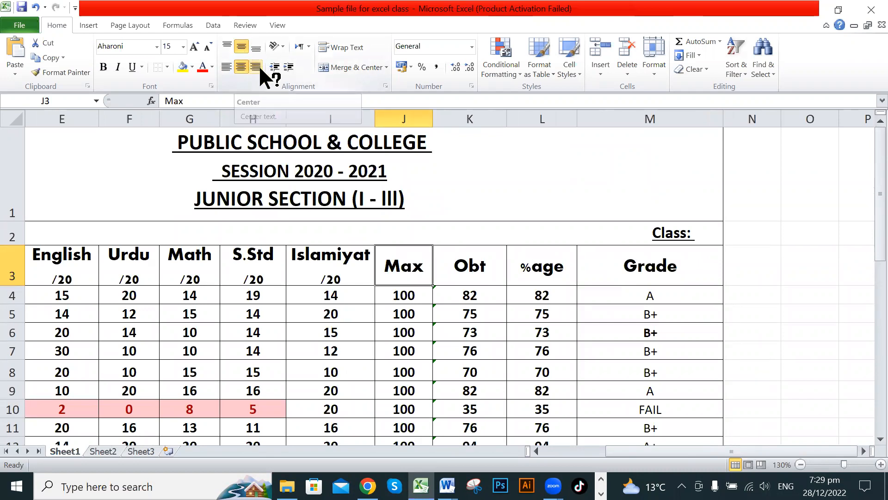
pyautogui.click(801, 261)
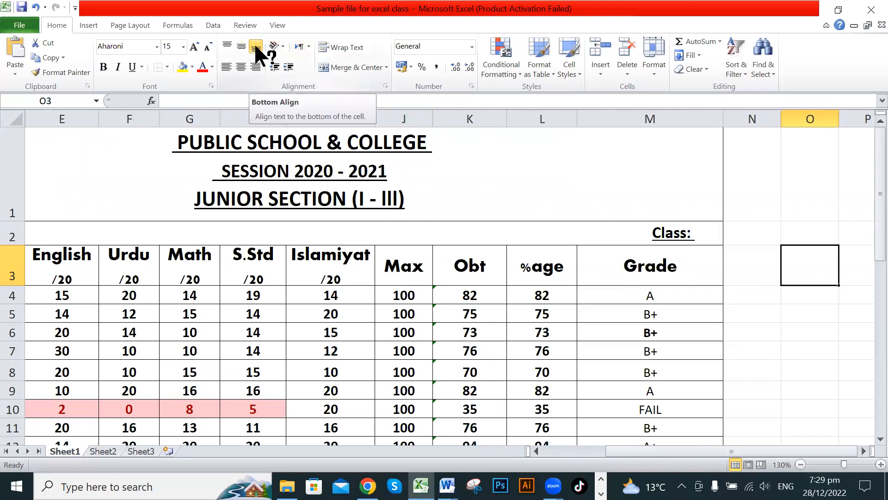
pyautogui.click(400, 266)
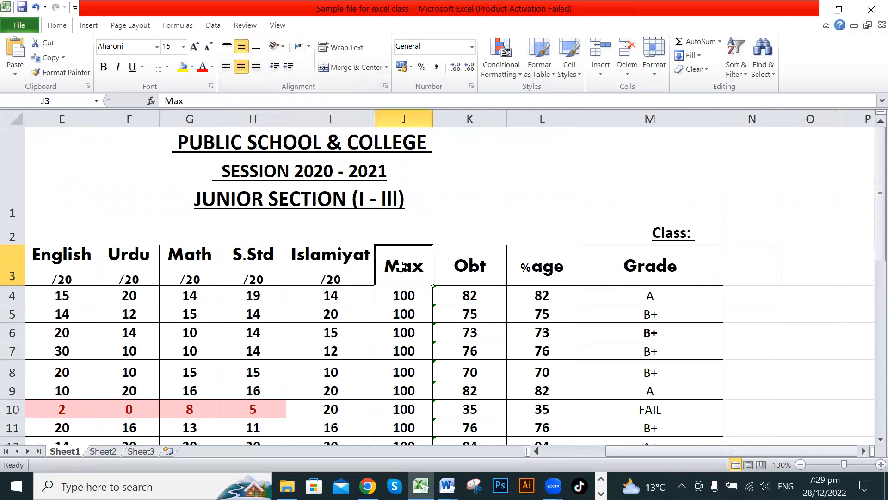
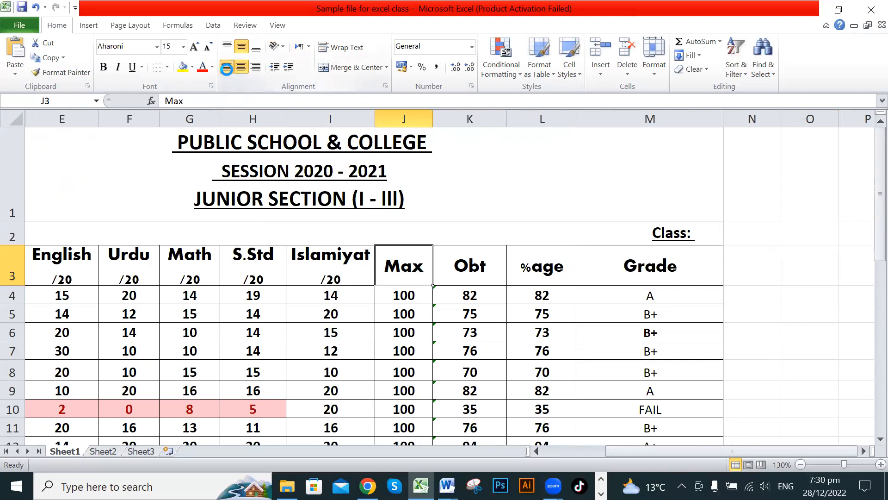
pyautogui.click(226, 67)
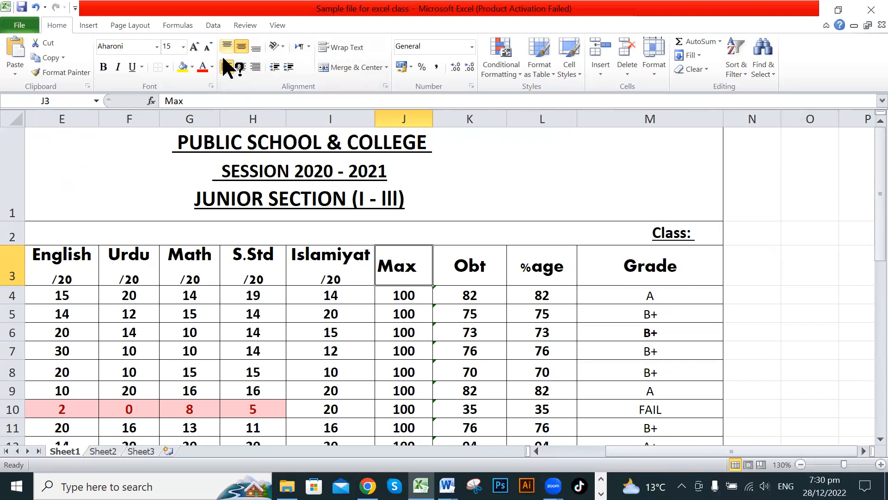
pyautogui.click(256, 67)
pyautogui.click(241, 67)
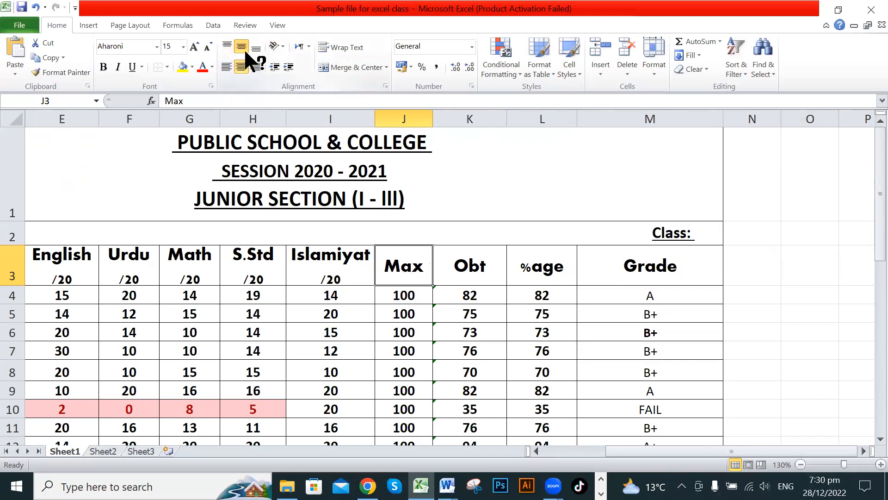
# Try bottom and top vertical alignment on the Max header in cell J3 and return it to middle alignment.
pyautogui.click(255, 47)
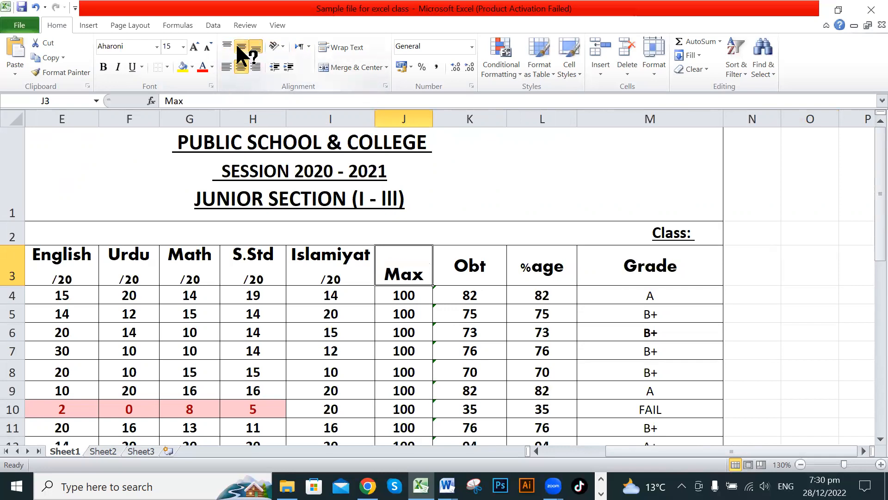
pyautogui.click(238, 48)
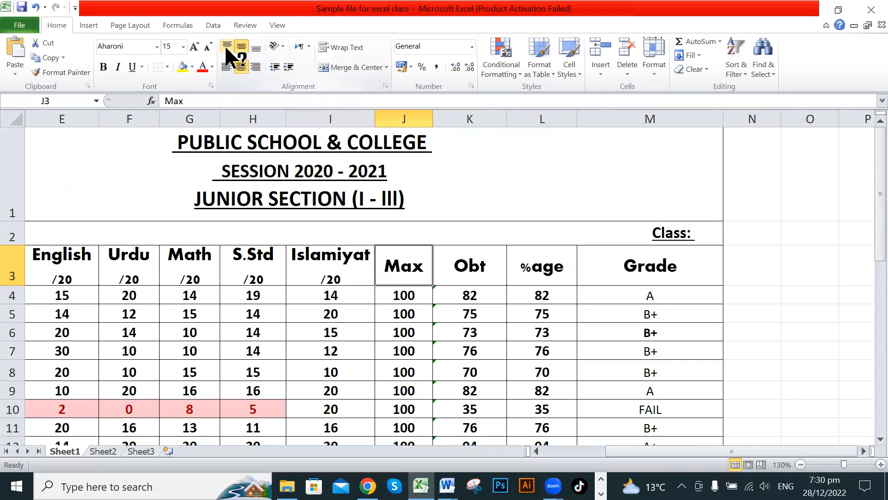
pyautogui.click(228, 45)
pyautogui.click(240, 44)
pyautogui.click(256, 46)
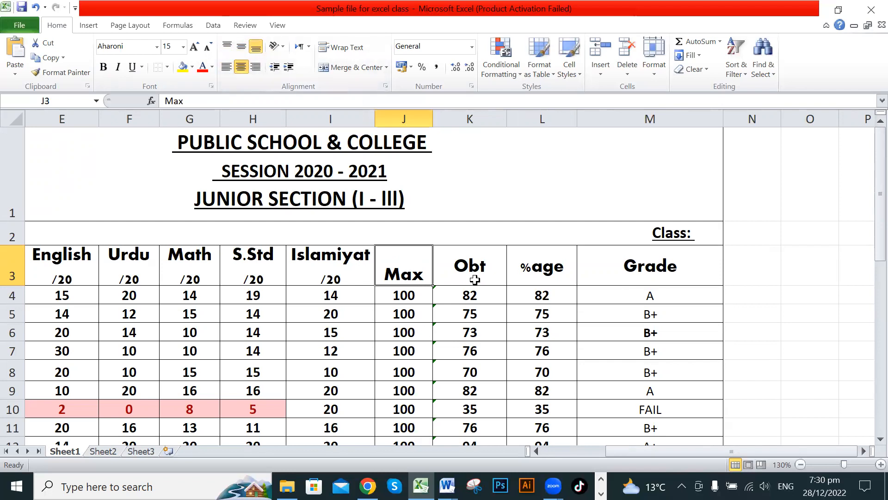
pyautogui.moveTo(405, 270); pyautogui.dragTo(540, 263)
pyautogui.click(410, 270)
pyautogui.click(455, 269)
pyautogui.click(411, 269)
pyautogui.click(241, 43)
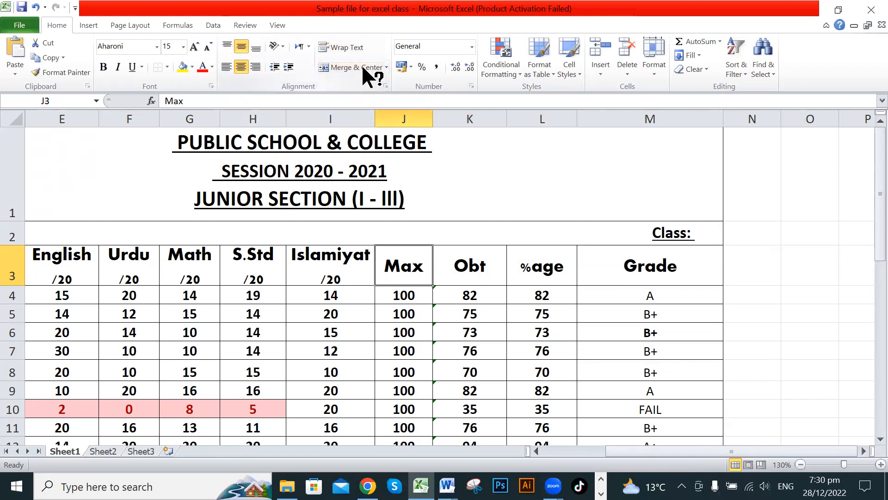
# Merge and center the empty cells B28:L28 below the marks table, like the merged school title.
pyautogui.click(581, 451)
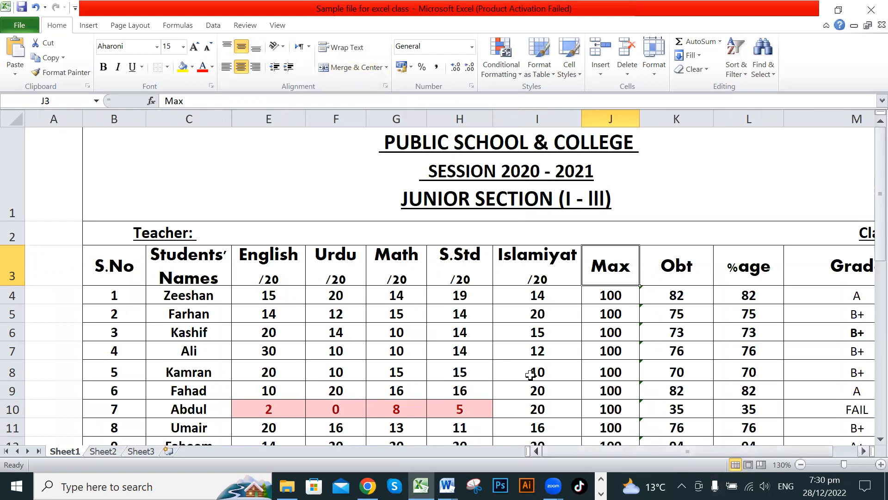
pyautogui.click(154, 187)
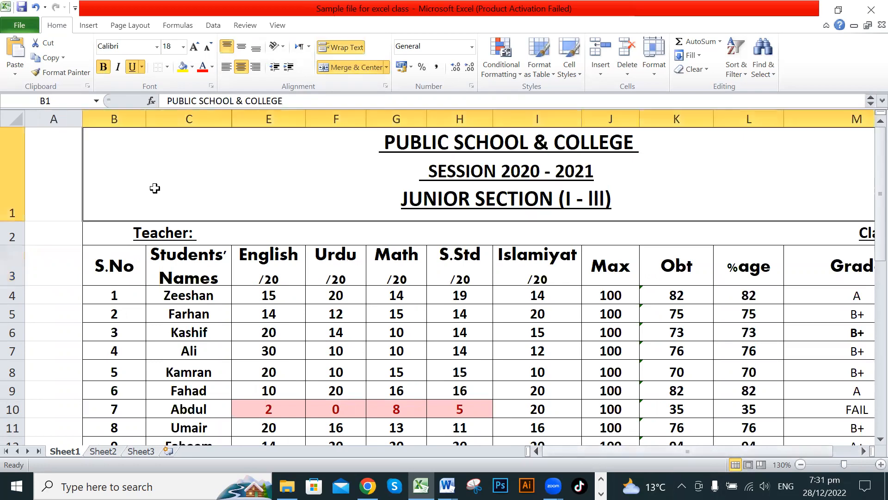
pyautogui.scroll(-6, 223, 195)
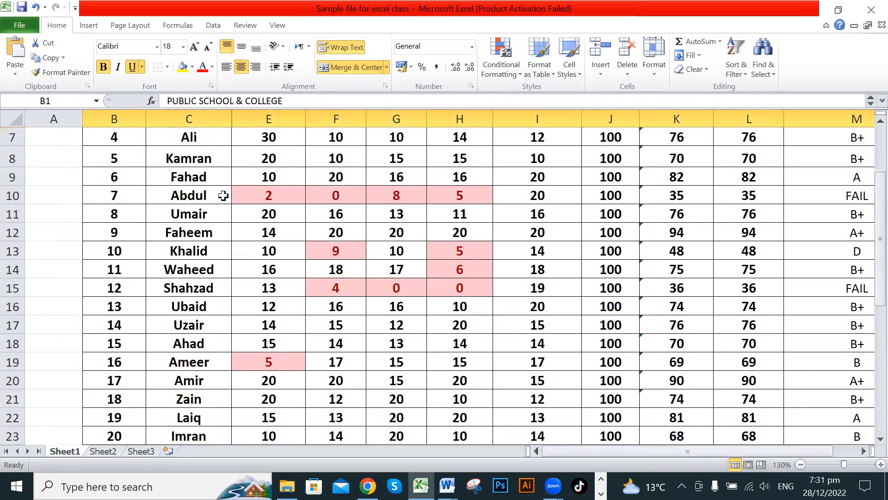
pyautogui.scroll(-1, 223, 194)
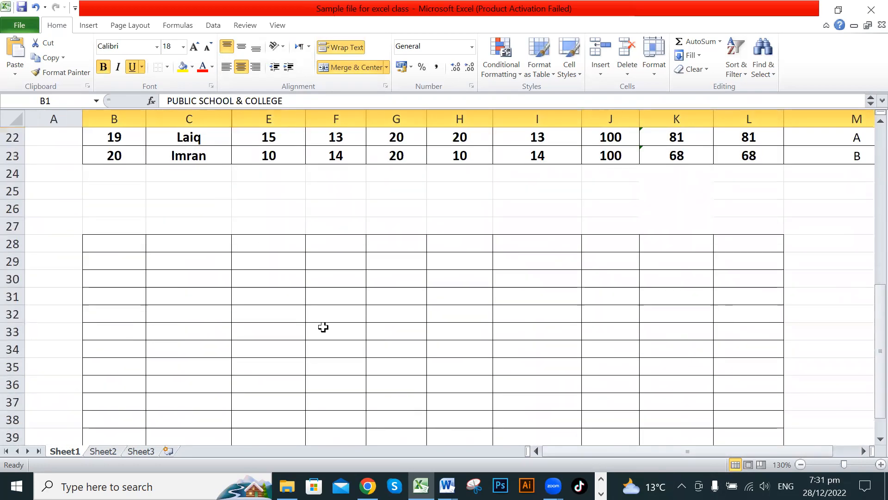
pyautogui.click(313, 276)
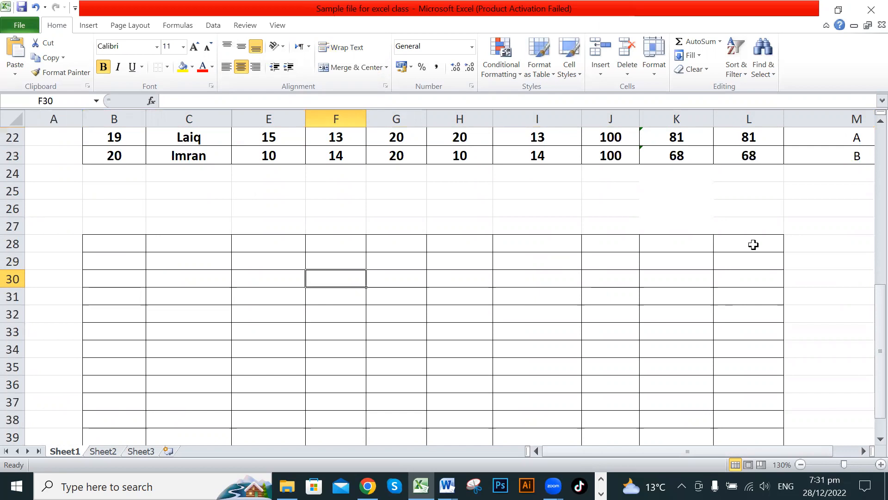
pyautogui.moveTo(754, 244); pyautogui.dragTo(125, 245)
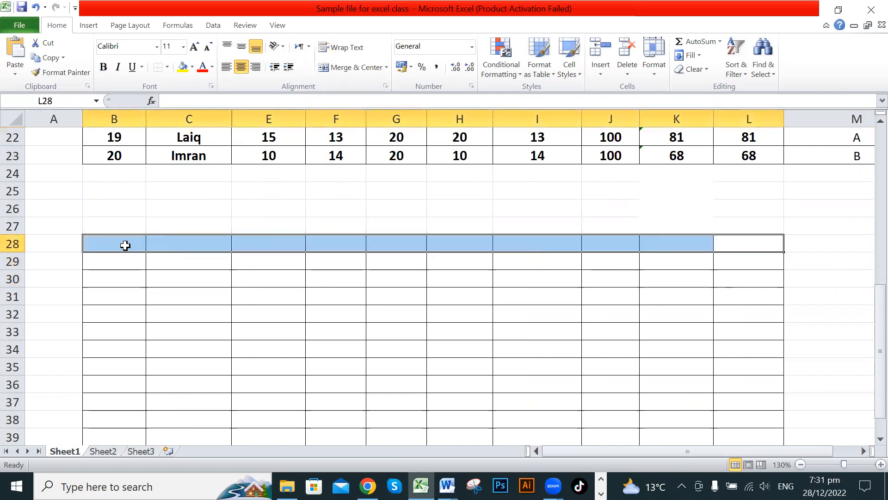
pyautogui.click(344, 67)
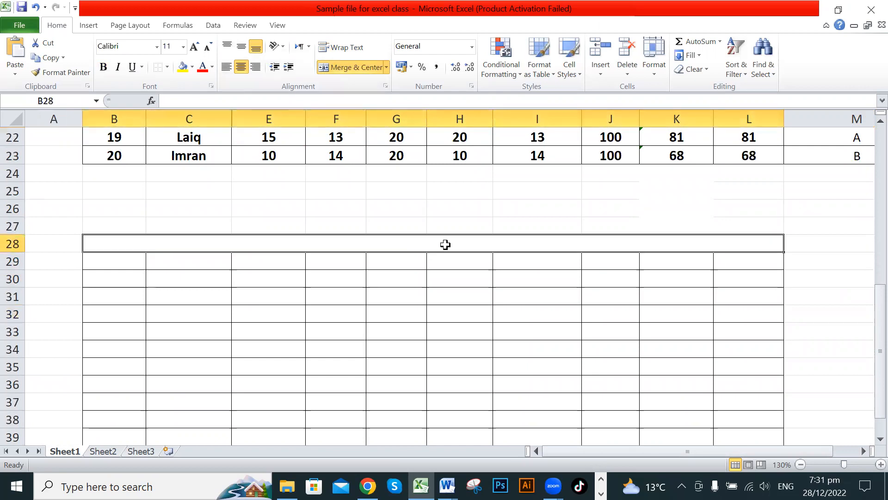
# Make merged row 28 about twice as tall.
pyautogui.moveTo(17, 252); pyautogui.dragTo(22, 269)
pyautogui.click(473, 276)
pyautogui.click(473, 249)
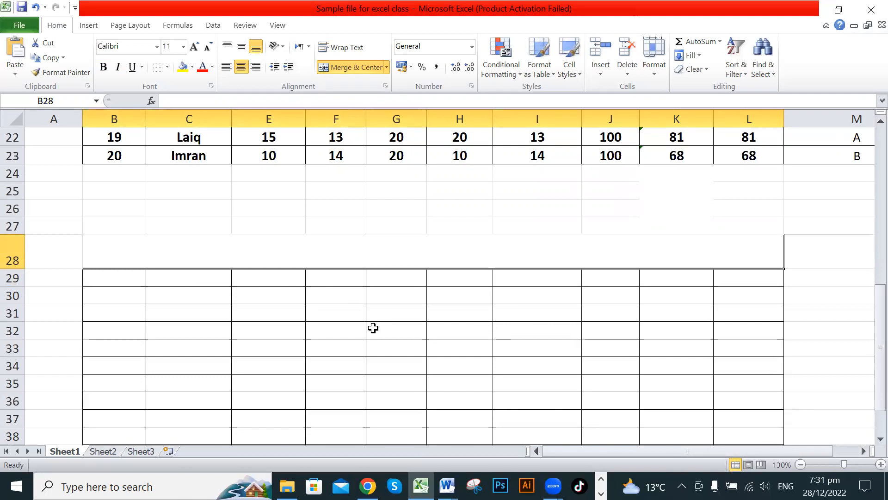
pyautogui.moveTo(244, 298); pyautogui.dragTo(669, 298)
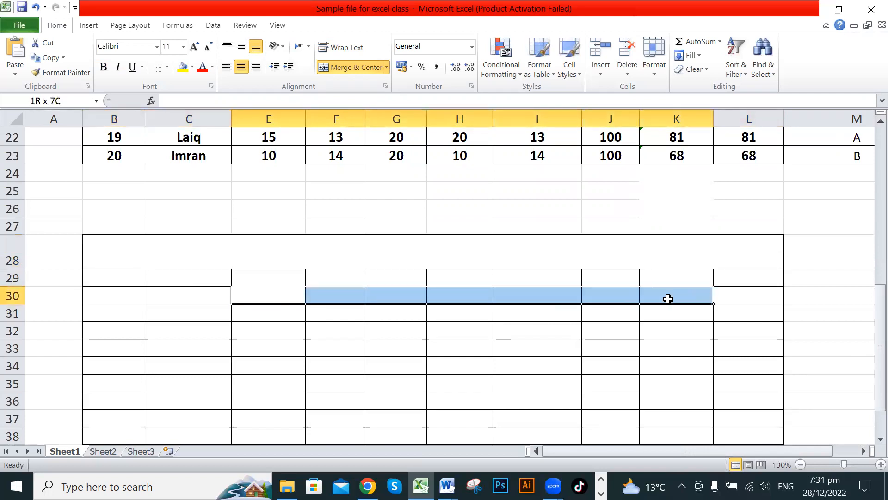
pyautogui.click(627, 250)
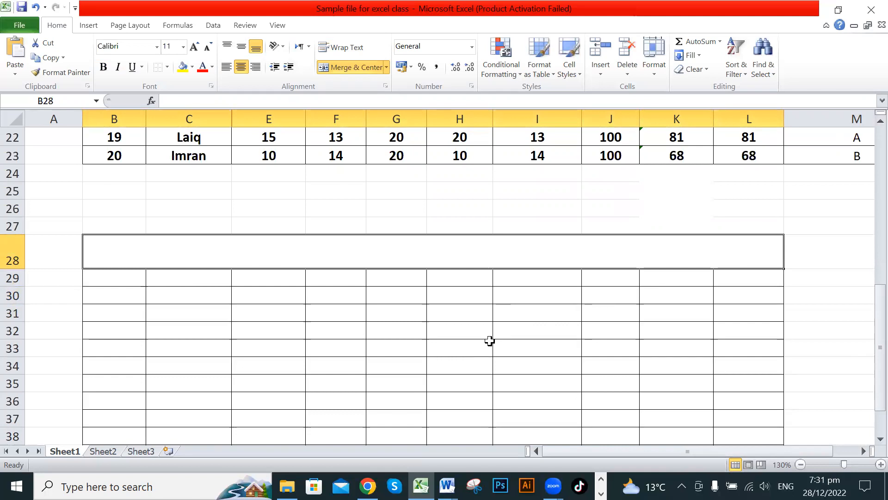
# Undo the row height change and the merge of cells B28:L28.
pyautogui.hotkey('ctrl', 'z')
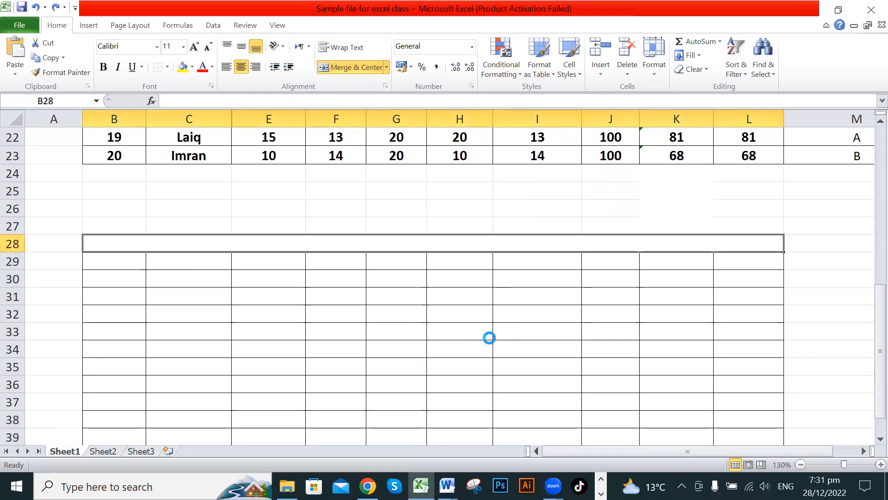
pyautogui.hotkey('ctrl', 'z')
pyautogui.click(508, 293)
pyautogui.moveTo(125, 242); pyautogui.dragTo(714, 241)
# Copy the marks from E22:I22 into row 29 of the bordered grid, starting at cell C29.
pyautogui.moveTo(268, 137); pyautogui.dragTo(537, 137)
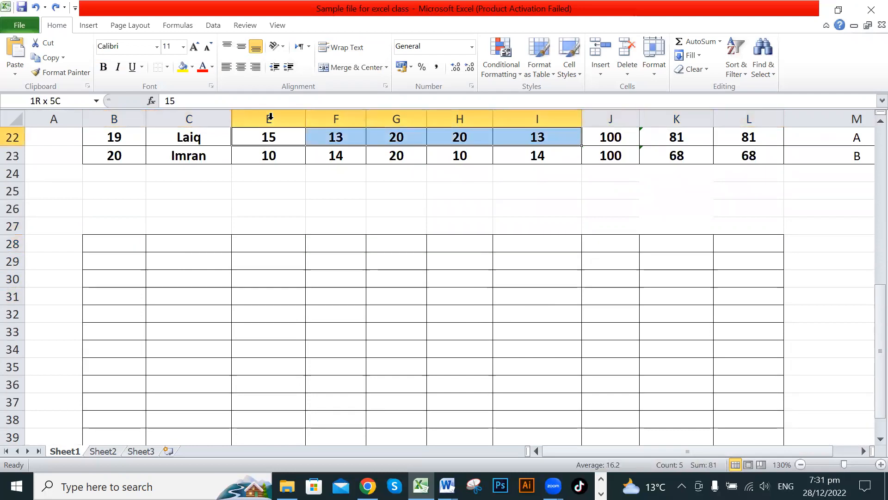
pyautogui.hotkey('ctrl', 'c')
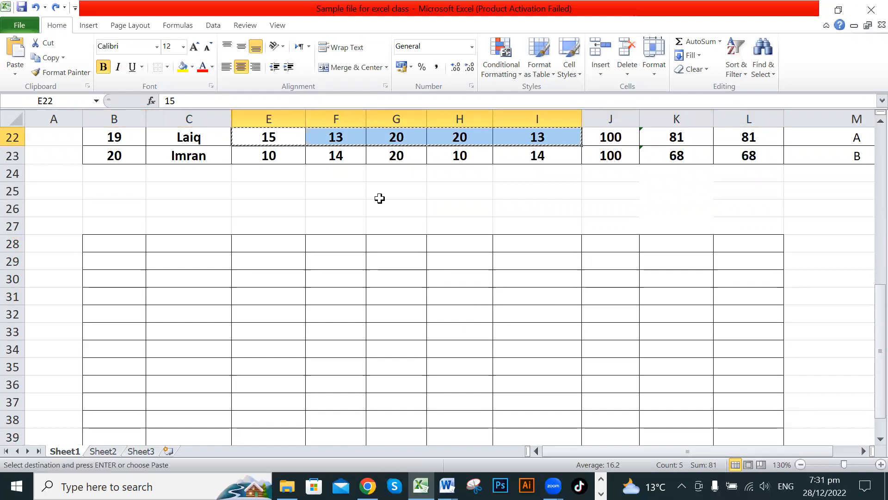
pyautogui.moveTo(176, 255); pyautogui.dragTo(430, 305)
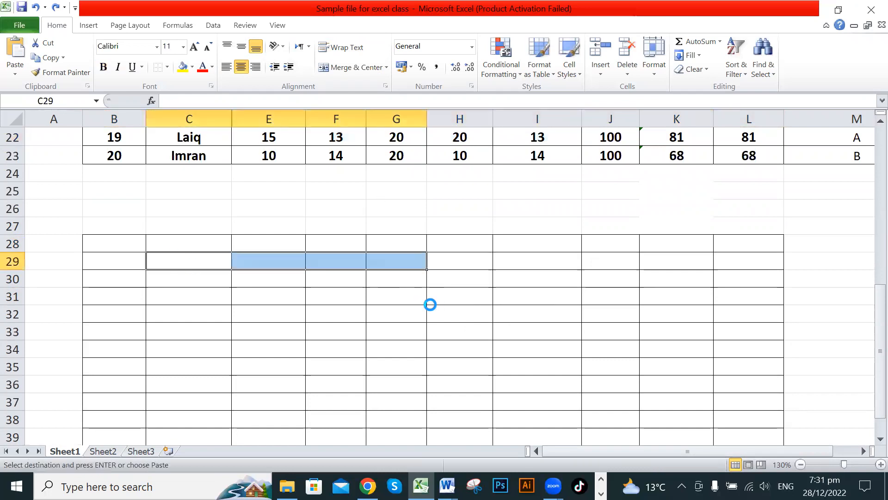
pyautogui.hotkey('ctrl', 'v')
pyautogui.click(327, 329)
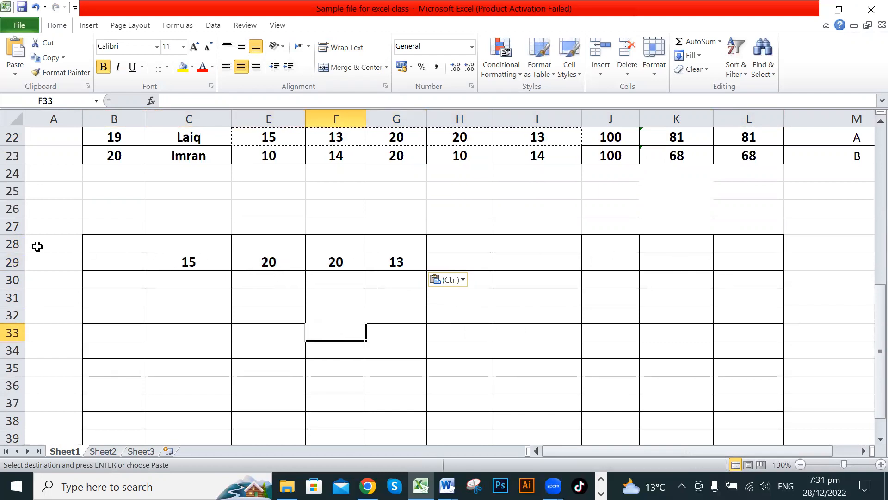
# Delete the empty row 28 above the pasted marks.
pyautogui.click(11, 244)
pyautogui.rightClick(10, 244)
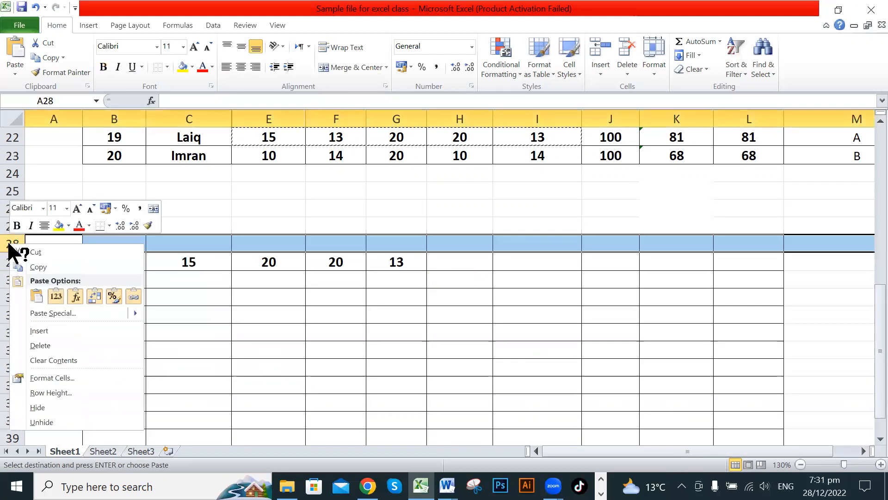
pyautogui.click(64, 345)
pyautogui.click(423, 329)
pyautogui.moveTo(240, 278); pyautogui.dragTo(240, 261)
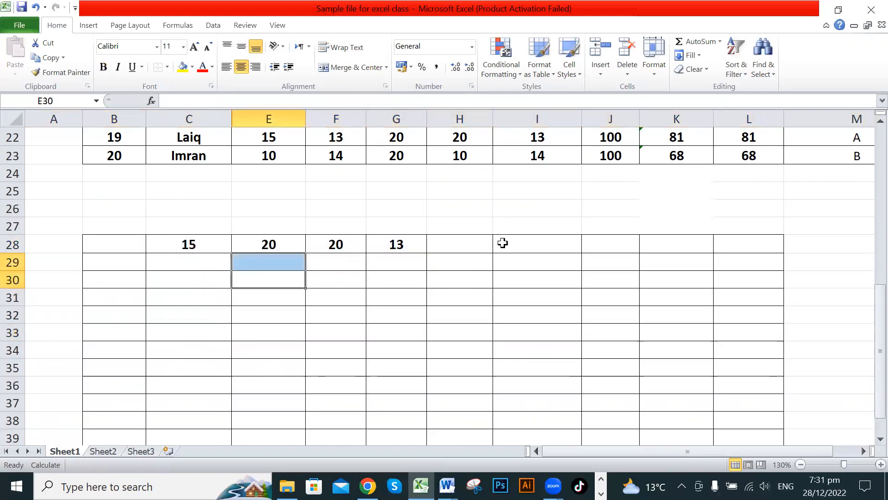
# Try to merge and center cells B28:L28 of the row containing the copied marks.
pyautogui.moveTo(185, 244); pyautogui.dragTo(249, 244)
pyautogui.moveTo(122, 243); pyautogui.dragTo(716, 243)
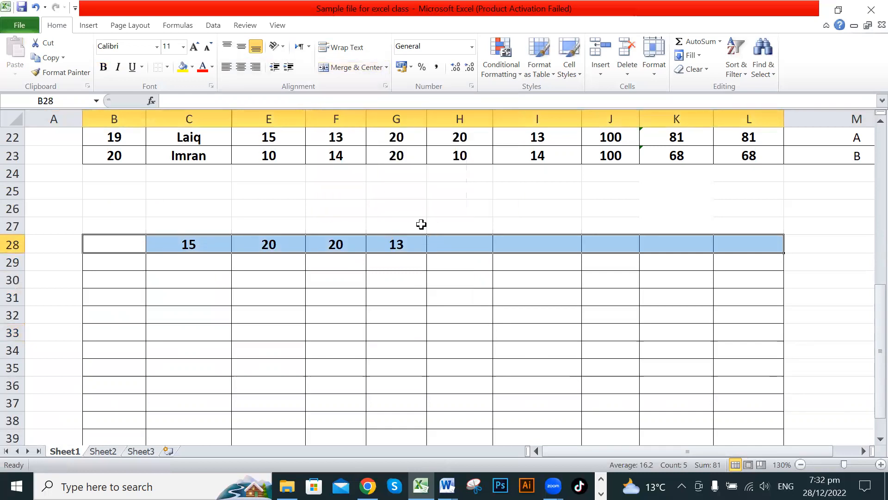
pyautogui.click(342, 67)
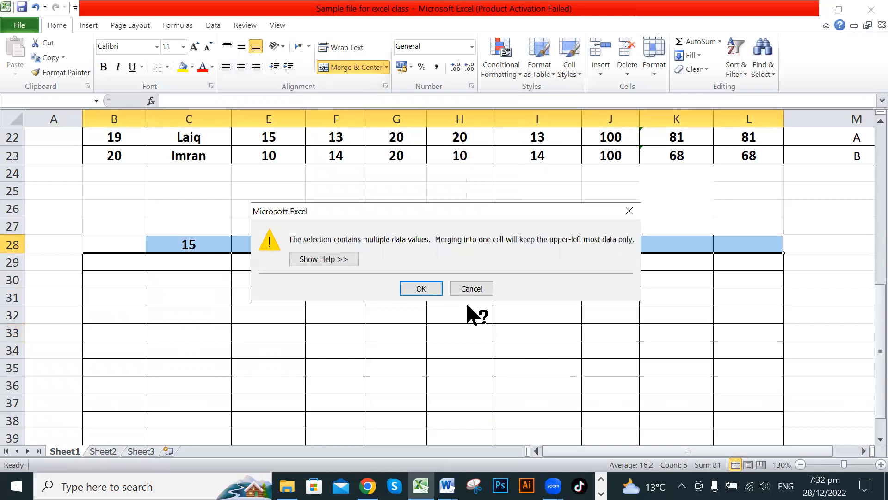
pyautogui.click(628, 211)
pyautogui.click(459, 314)
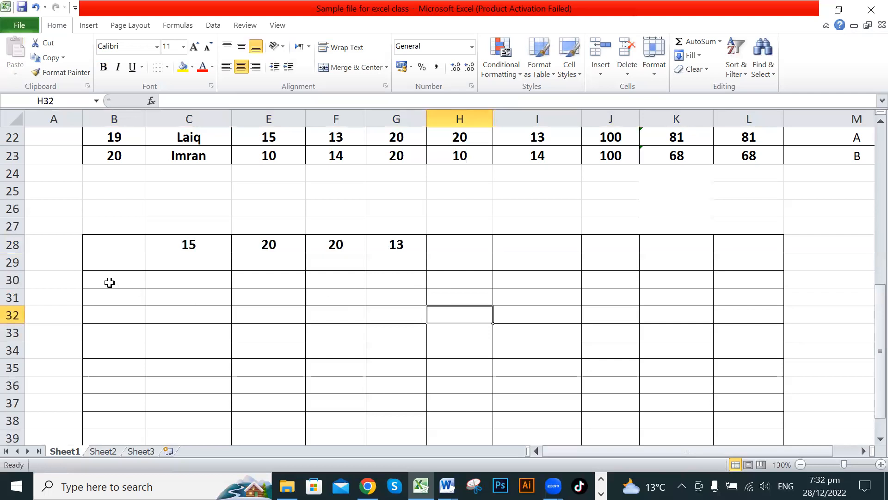
# Merge and center the empty cells B30:L30, and enter 15 in cell C32.
pyautogui.moveTo(108, 280); pyautogui.dragTo(736, 279)
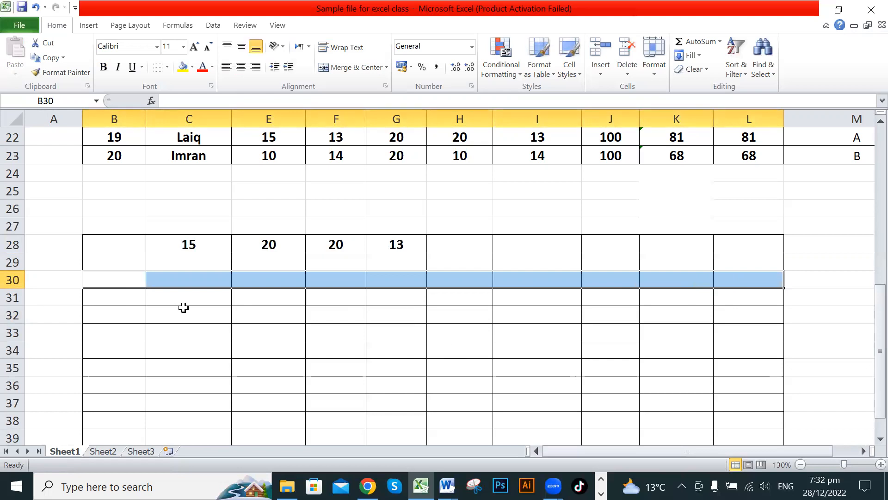
pyautogui.click(187, 314)
pyautogui.write('15')
pyautogui.press('Return')
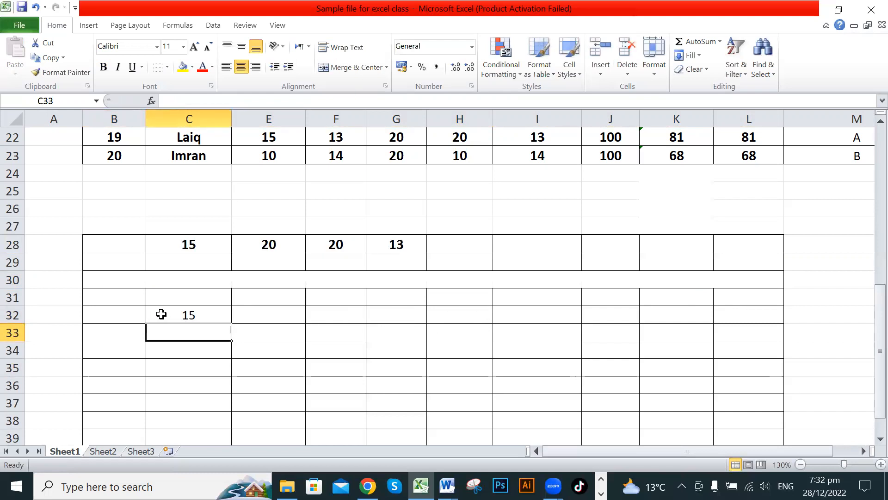
# Merge and center cells B32:L32 around the single value 15.
pyautogui.click(206, 314)
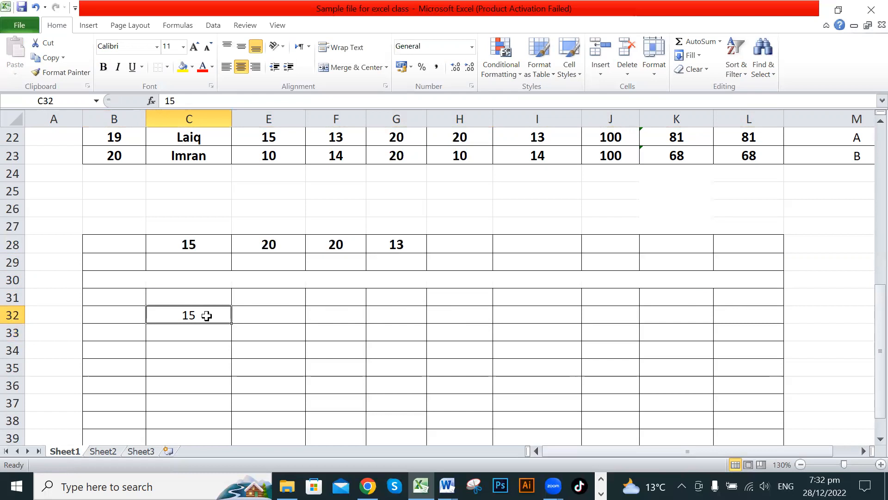
pyautogui.click(256, 314)
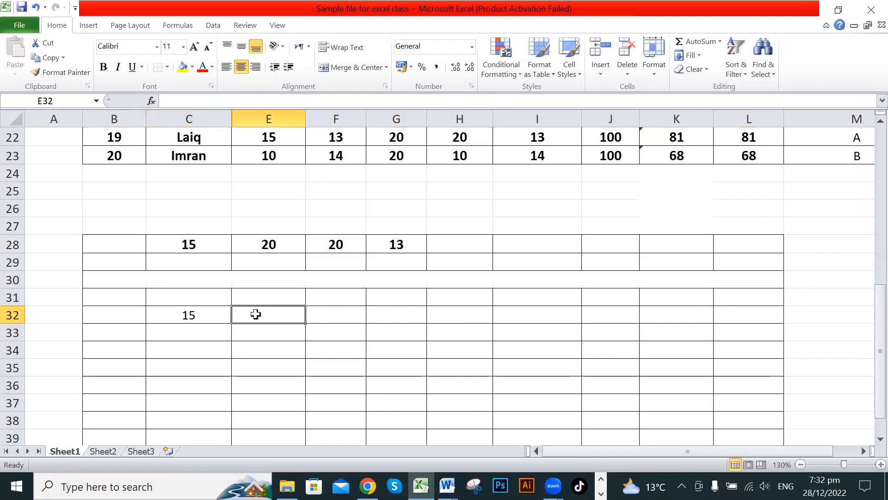
pyautogui.click(196, 316)
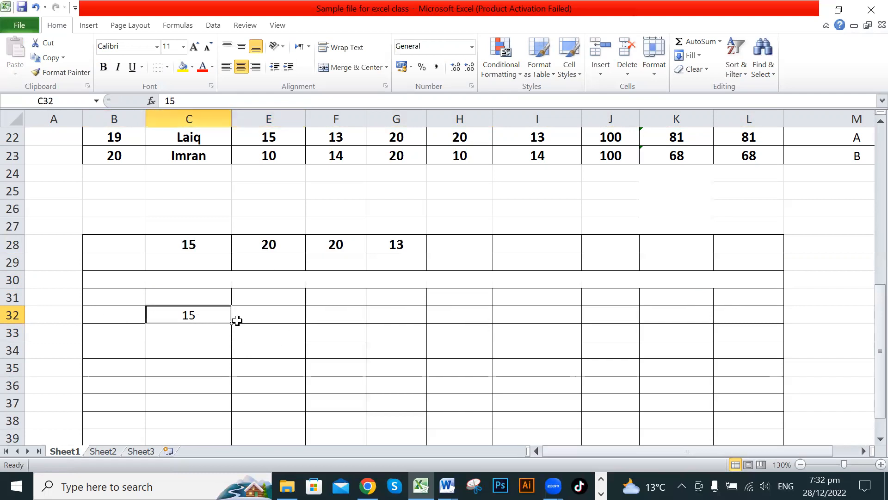
pyautogui.click(140, 316)
pyautogui.moveTo(151, 313); pyautogui.dragTo(735, 313)
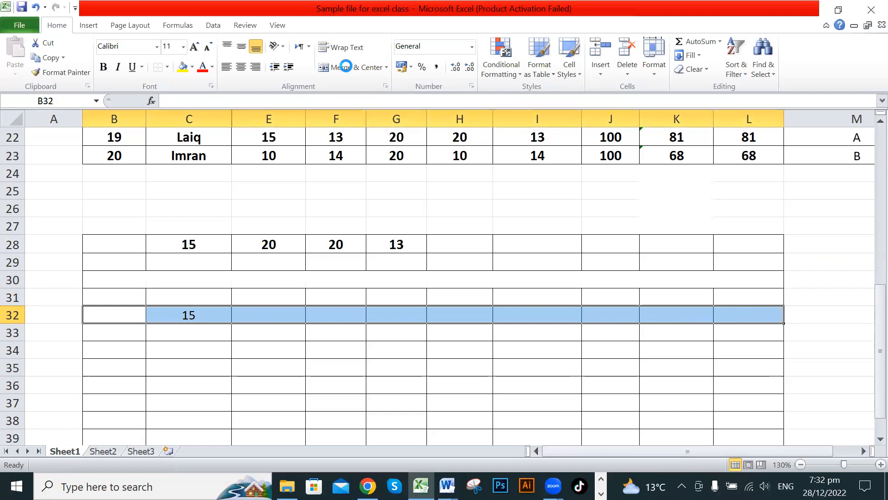
pyautogui.click(350, 67)
pyautogui.click(471, 372)
pyautogui.click(462, 313)
# Merge and center cells B31:L31, and merge cells B28:E28 keeping only the upper-left-most value.
pyautogui.moveTo(105, 296); pyautogui.dragTo(729, 292)
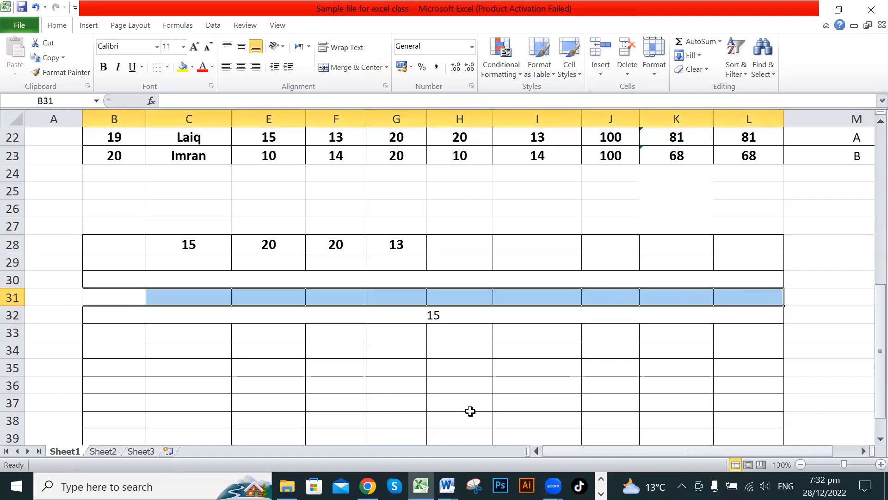
pyautogui.click(470, 411)
pyautogui.moveTo(97, 248); pyautogui.dragTo(485, 243)
pyautogui.moveTo(286, 242); pyautogui.dragTo(264, 245)
pyautogui.click(263, 272)
pyautogui.moveTo(119, 246); pyautogui.dragTo(267, 249)
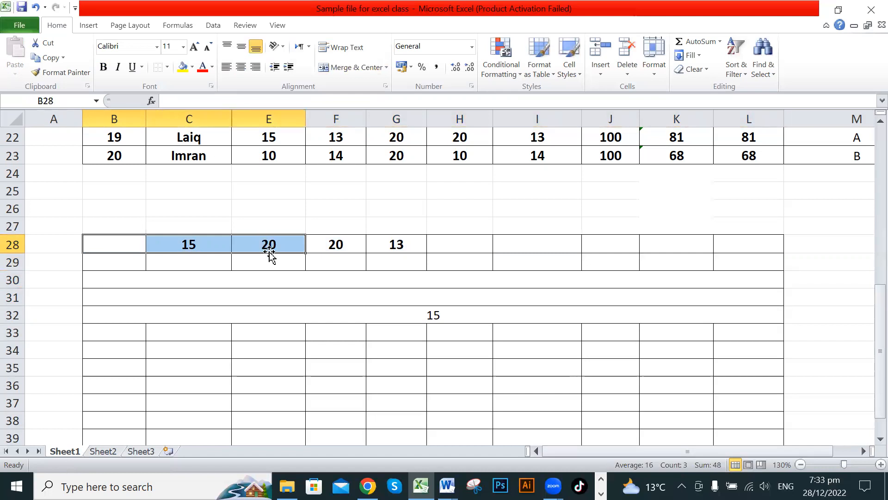
pyautogui.click(343, 68)
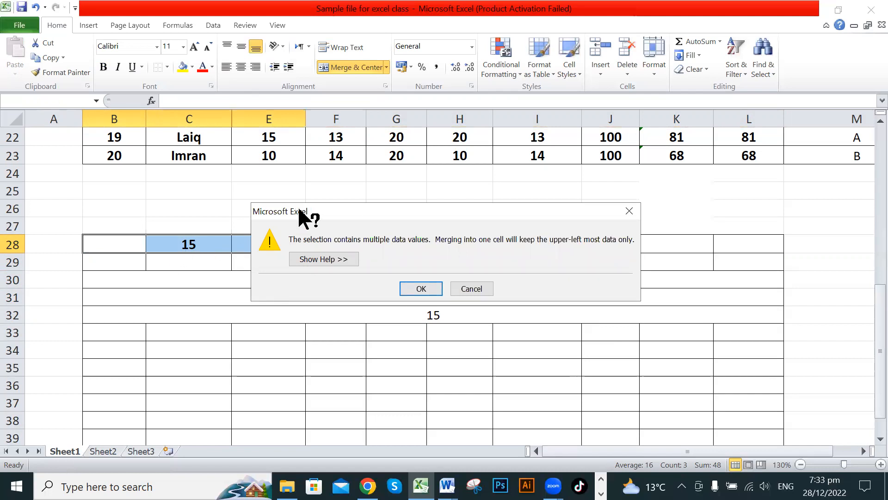
pyautogui.moveTo(298, 218); pyautogui.dragTo(420, 217)
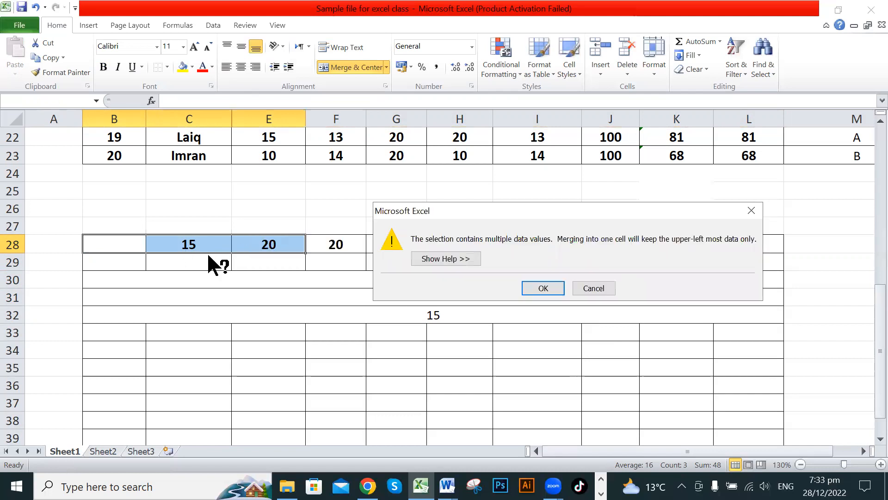
pyautogui.click(544, 288)
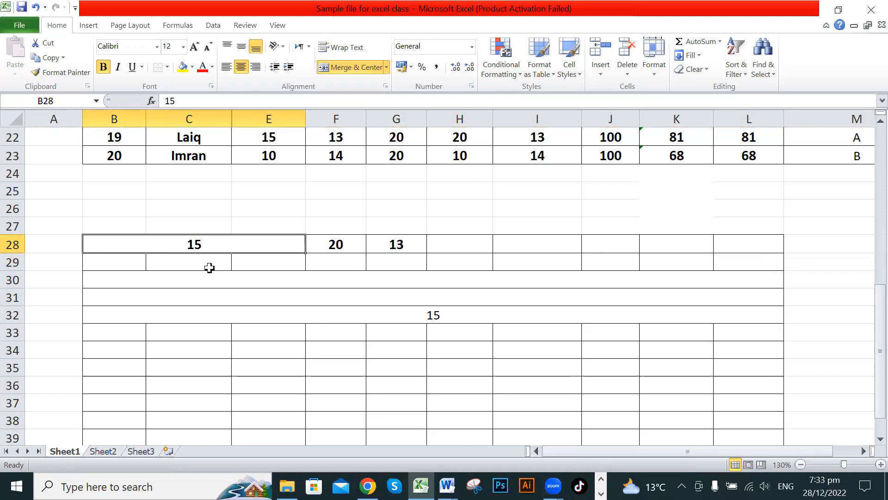
pyautogui.click(211, 267)
pyautogui.click(242, 248)
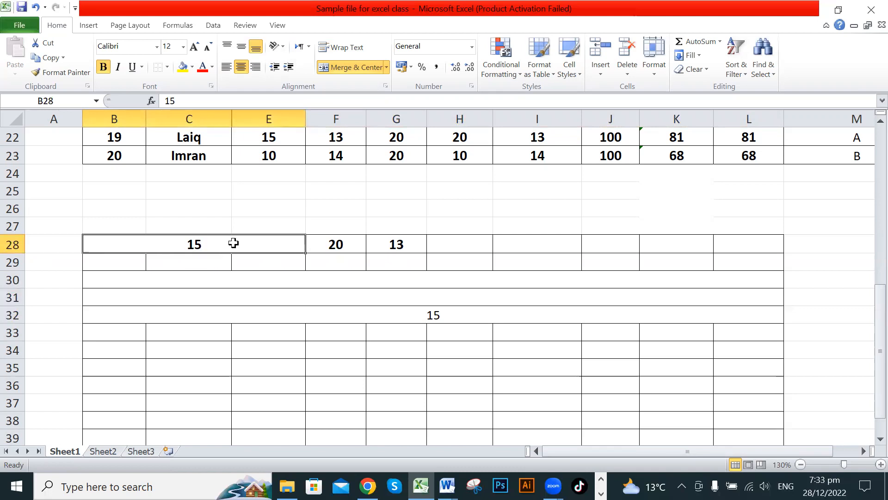
# Undo the merges of cells B28:E28 and B31:L31.
pyautogui.click(199, 303)
pyautogui.hotkey('ctrl', 'z')
pyautogui.hotkey('ctrl', 'z')
pyautogui.hotkey('ctrl', 'z')
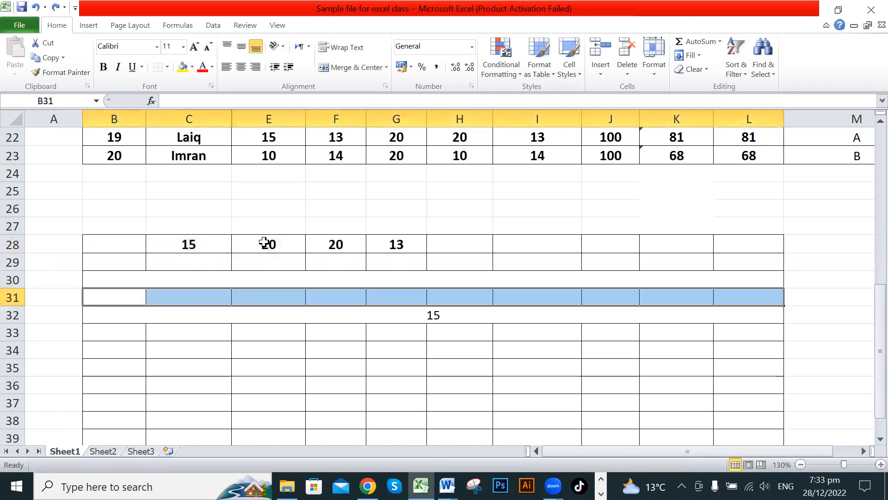
# Merge and center cells B28:E28 again, accepting that only the upper-left-most value is kept.
pyautogui.click(264, 241)
pyautogui.click(333, 243)
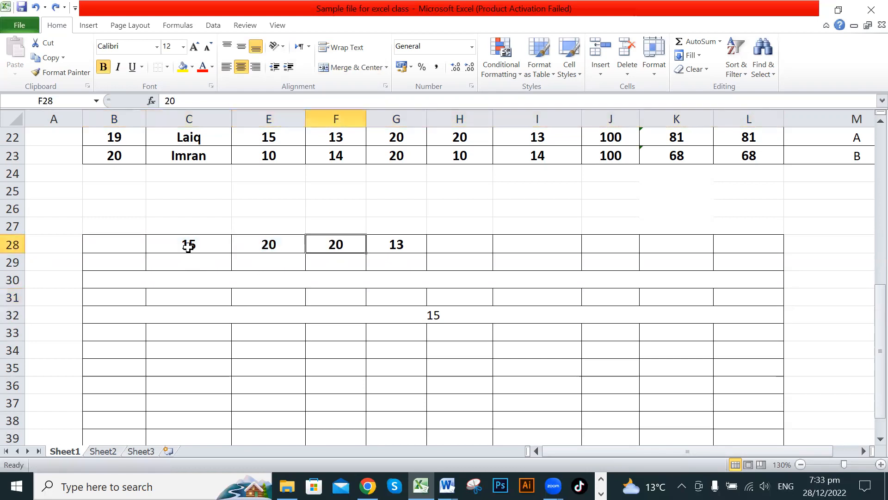
pyautogui.click(189, 245)
pyautogui.moveTo(260, 240); pyautogui.dragTo(121, 239)
pyautogui.click(354, 69)
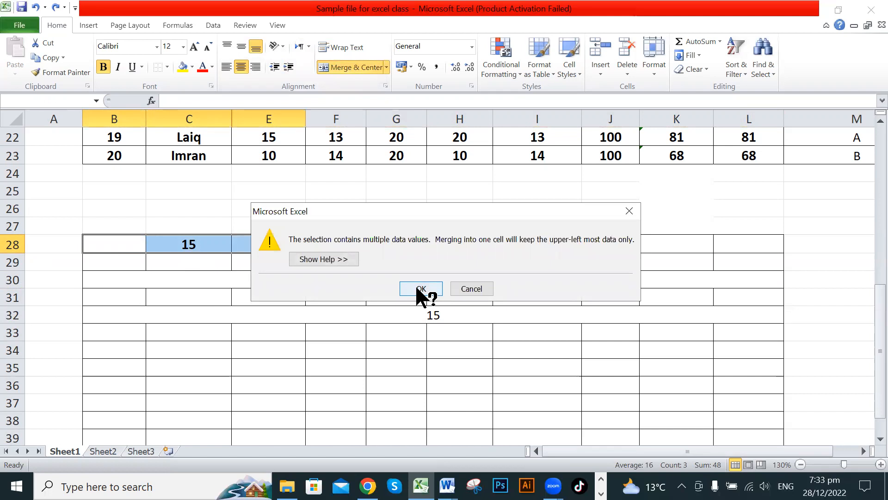
pyautogui.click(419, 290)
pyautogui.click(301, 296)
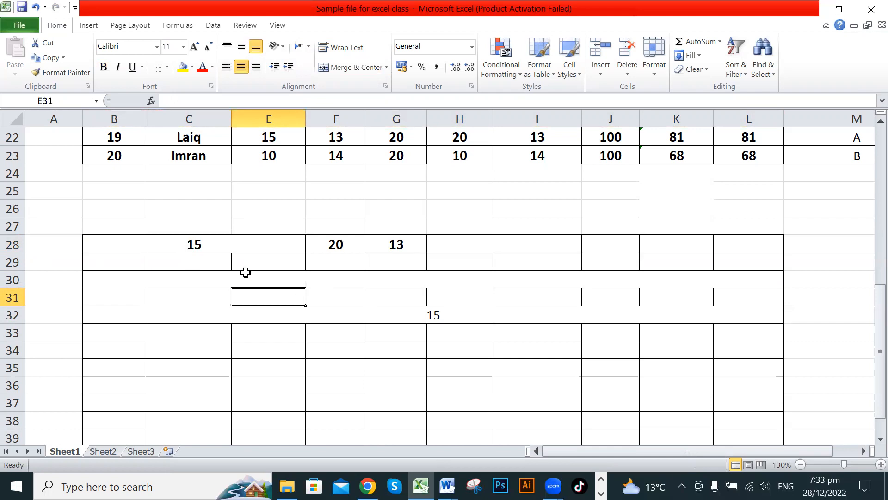
pyautogui.click(500, 337)
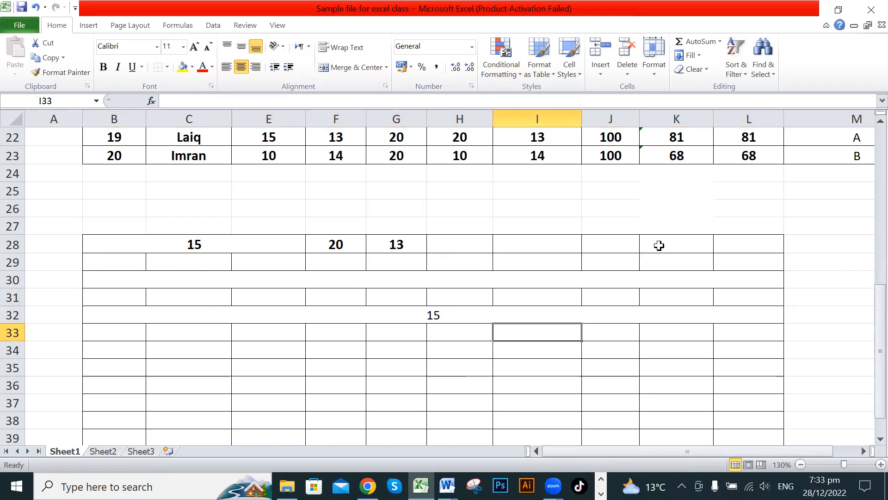
# Increase the percentage in cell L4 of the marks table to six decimal places.
pyautogui.scroll(7, 692, 249)
pyautogui.scroll(-1, 634, 224)
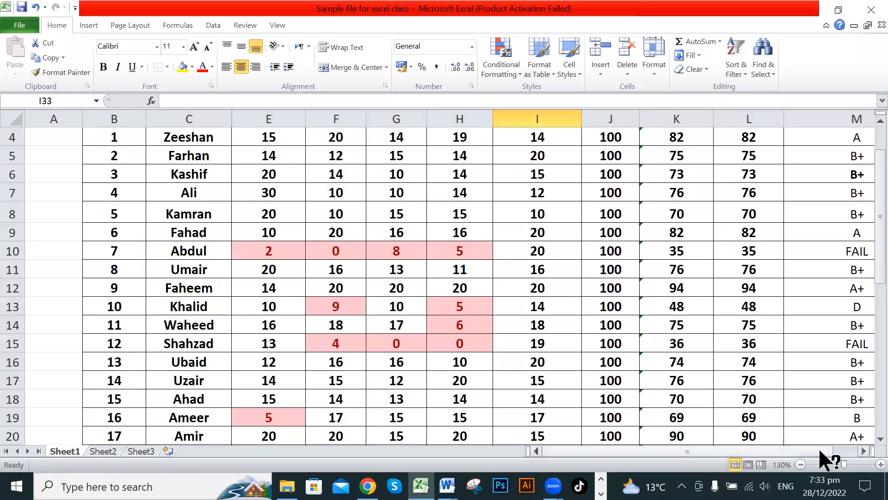
pyautogui.moveTo(820, 450); pyautogui.dragTo(832, 450)
pyautogui.scroll(1, 592, 323)
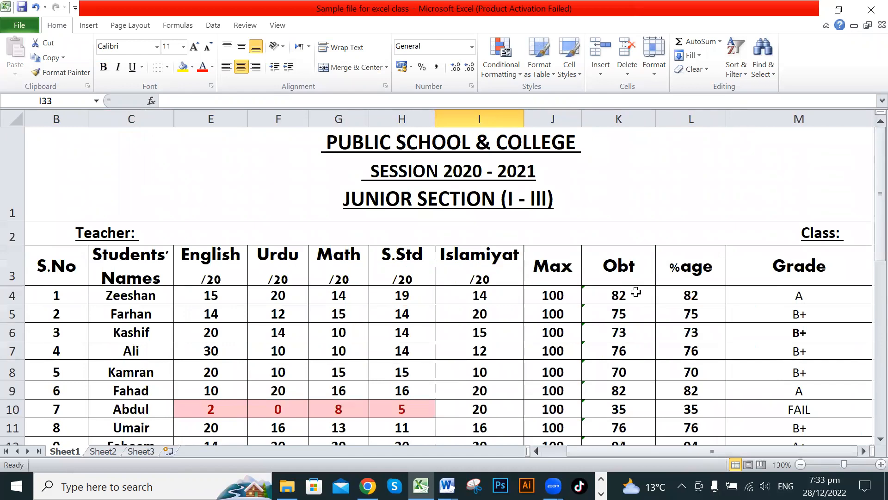
pyautogui.click(694, 296)
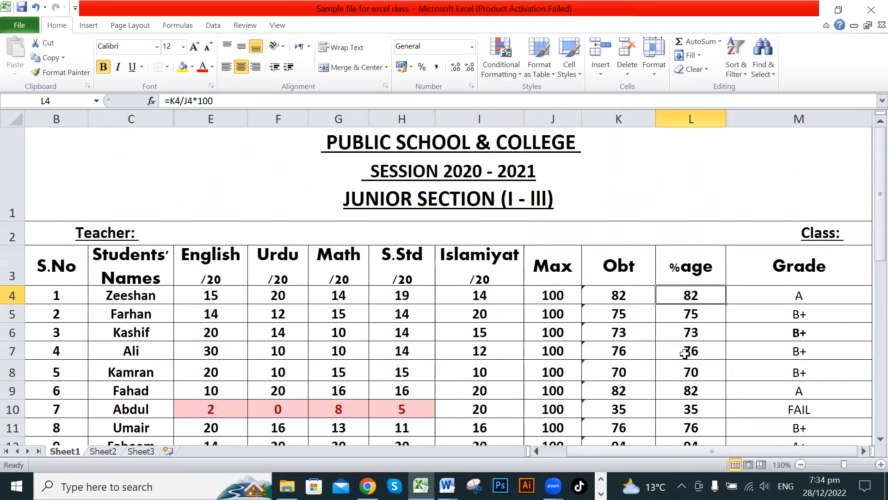
pyautogui.scroll(-1, 675, 335)
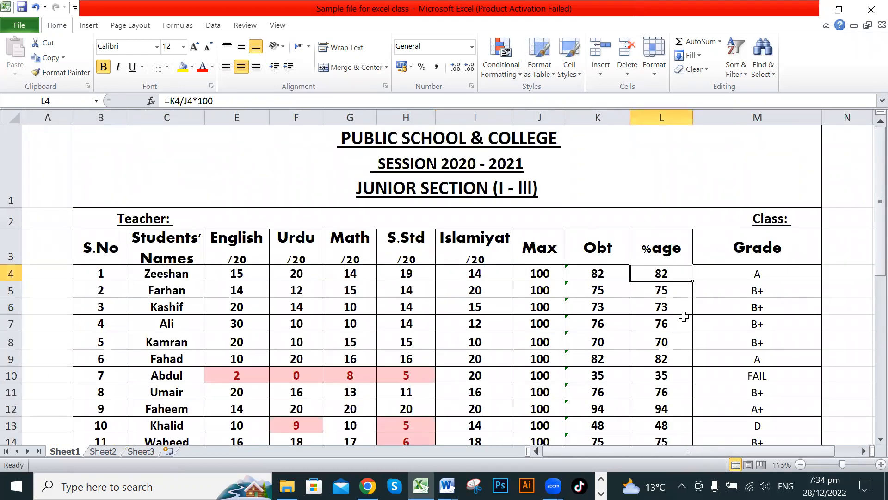
pyautogui.click(456, 67)
pyautogui.click(456, 68)
pyautogui.click(456, 67)
pyautogui.click(456, 67)
pyautogui.click(456, 67)
pyautogui.click(456, 68)
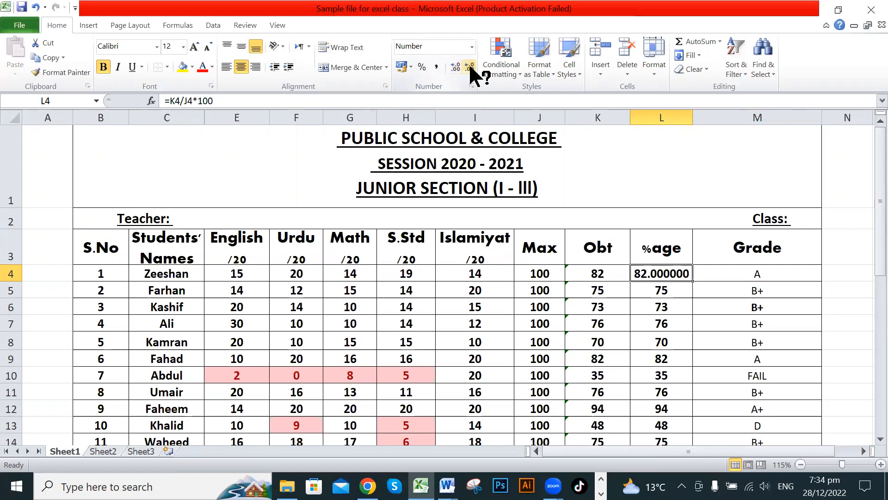
# Reduce the percentage in cell L4 to two decimal places.
pyautogui.click(469, 66)
pyautogui.click(468, 66)
pyautogui.click(469, 66)
pyautogui.click(469, 66)
pyautogui.click(682, 292)
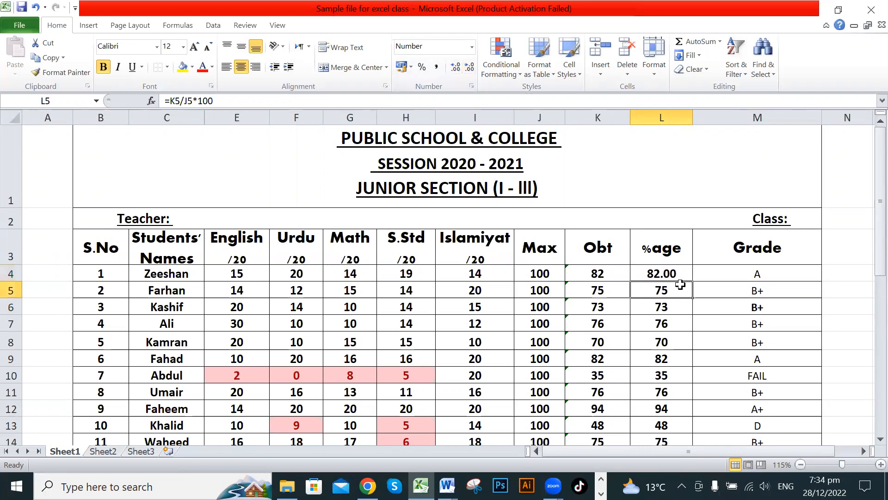
# Fill cell L4's percentage formula and two-decimal format down to cell L11.
pyautogui.click(671, 273)
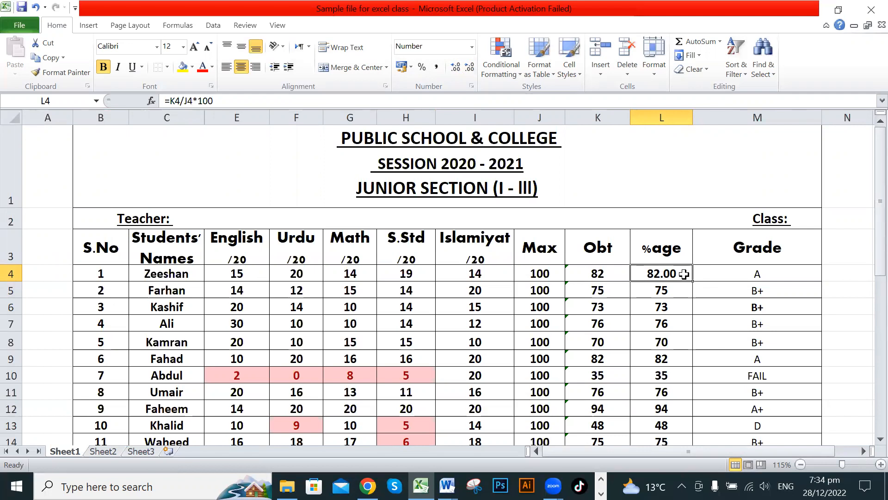
pyautogui.scroll(-1, 683, 273)
pyautogui.scroll(1, 682, 273)
pyautogui.moveTo(675, 289); pyautogui.dragTo(666, 409)
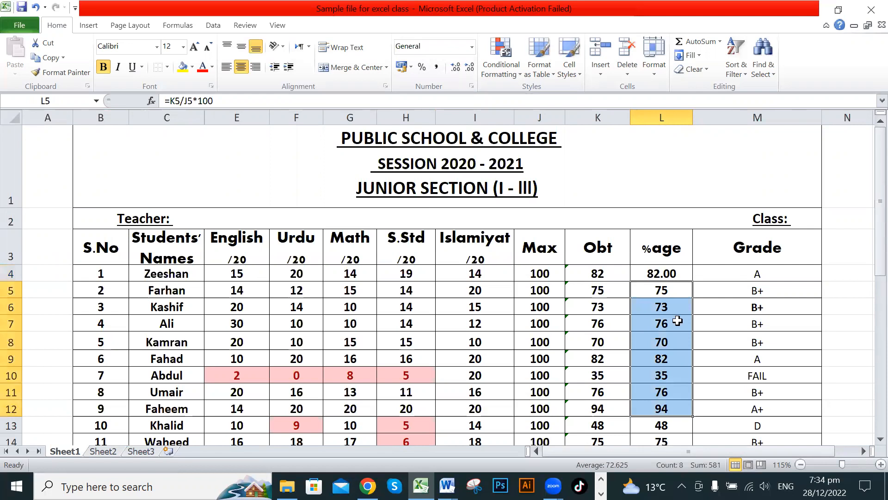
pyautogui.click(671, 273)
pyautogui.moveTo(692, 281); pyautogui.dragTo(692, 400)
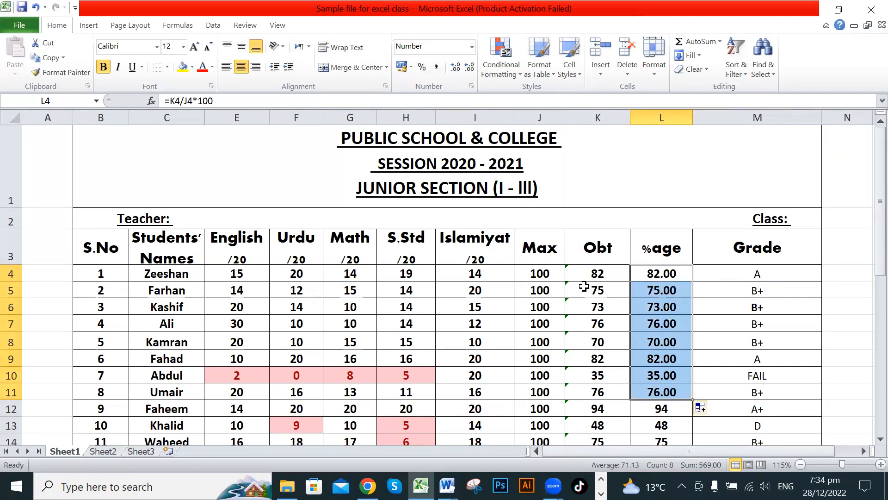
# Fill the percentage formula and two-decimal format from cell L11 down to L23.
pyautogui.scroll(-1, 654, 281)
pyautogui.click(672, 253)
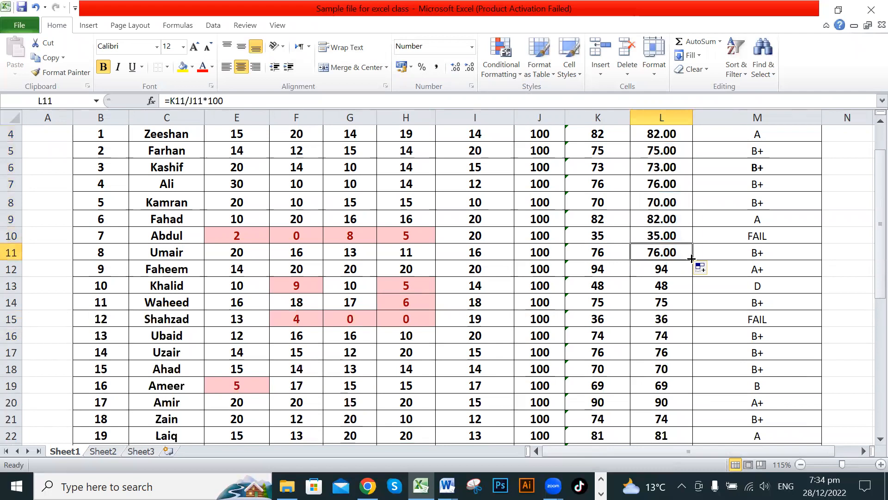
pyautogui.moveTo(691, 258); pyautogui.dragTo(687, 419)
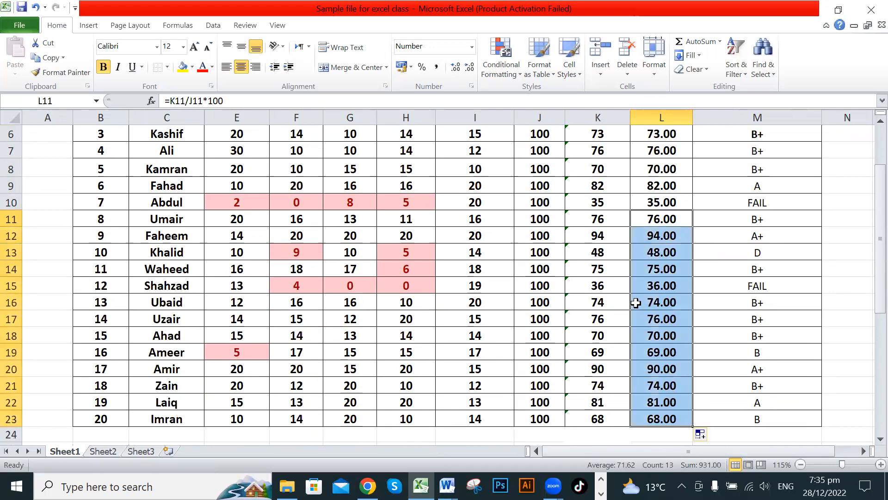
pyautogui.click(650, 303)
# Increase the whole percentage column L4:L23 to four decimal places.
pyautogui.scroll(2, 652, 274)
pyautogui.moveTo(657, 273); pyautogui.dragTo(659, 415)
pyautogui.scroll(2, 661, 310)
pyautogui.scroll(-1, 668, 308)
pyautogui.scroll(1, 675, 311)
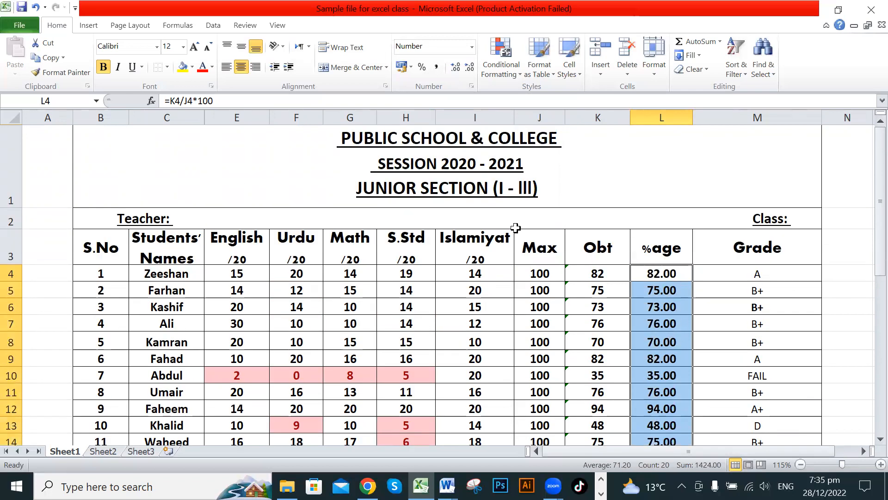
pyautogui.click(455, 68)
pyautogui.click(455, 68)
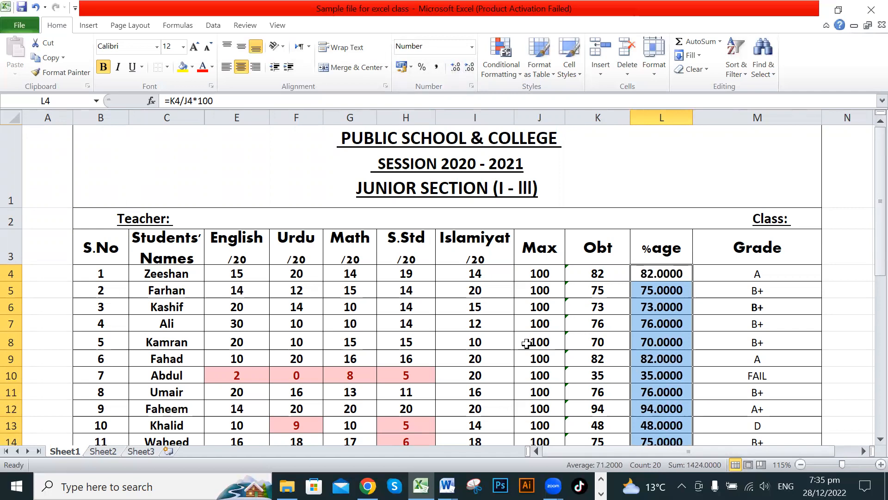
# Remove all decimal places from percentages L4:L23 and apply the Percentage number format to them.
pyautogui.click(470, 67)
pyautogui.click(469, 66)
pyautogui.click(470, 66)
pyautogui.click(469, 67)
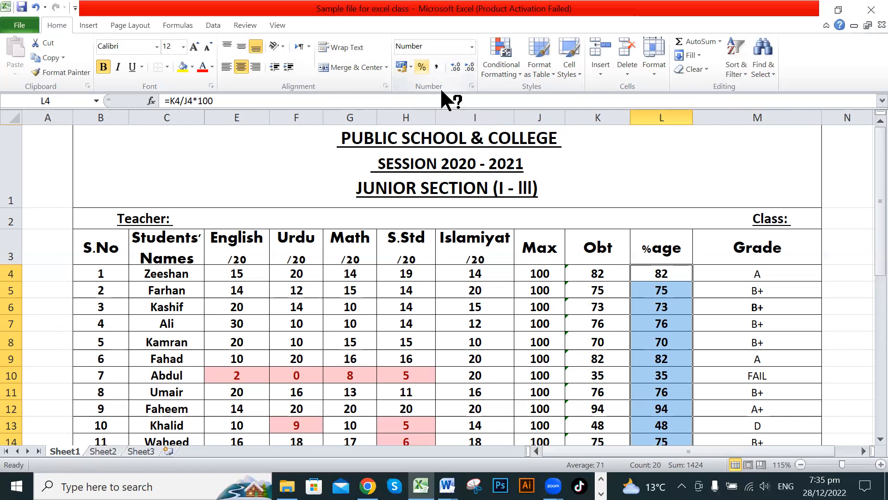
pyautogui.click(420, 68)
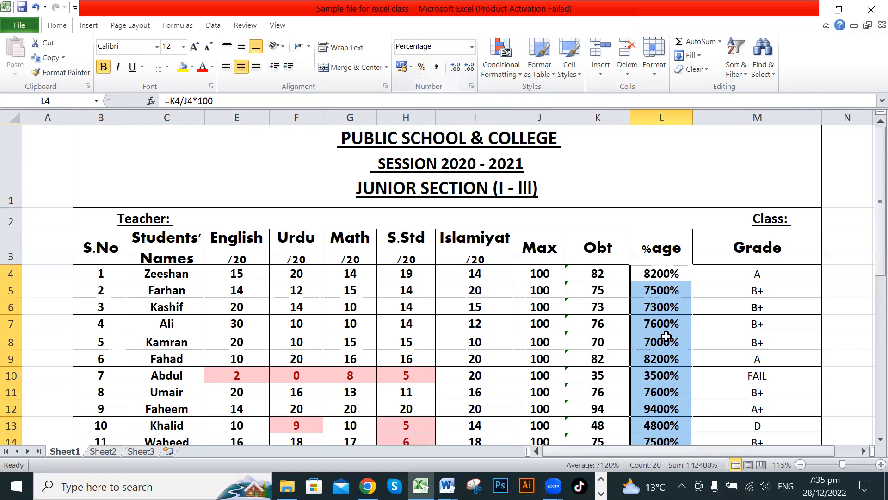
# Undo the Percentage number format on cells L4:L23.
pyautogui.hotkey('ctrl', 'z')
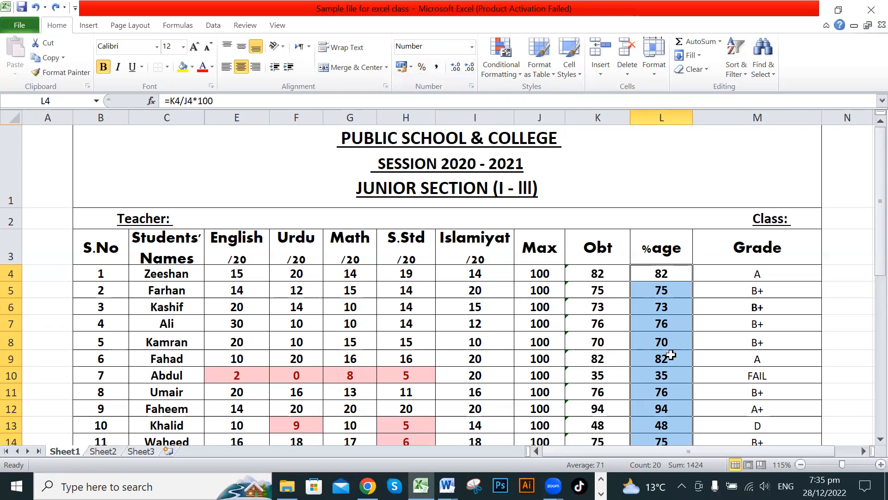
# Try the English (U.S.) dollar accounting format on the percentage column L4:L23, and undo it.
pyautogui.click(410, 67)
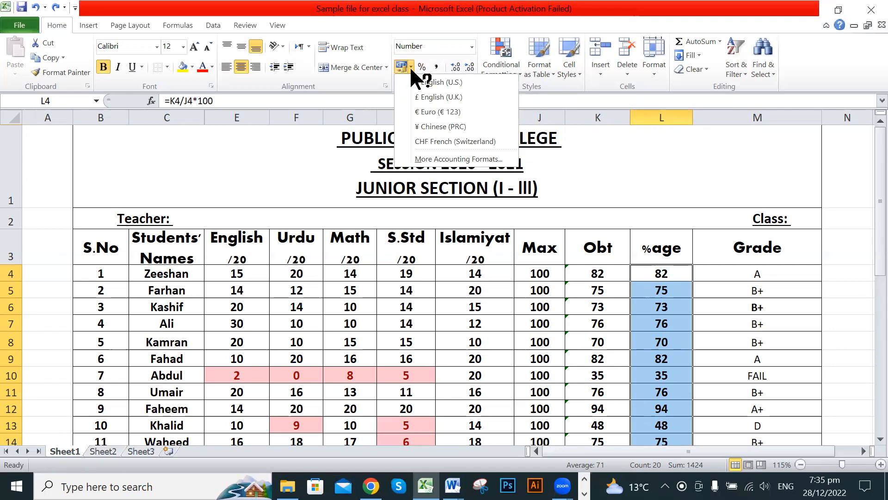
pyautogui.click(447, 82)
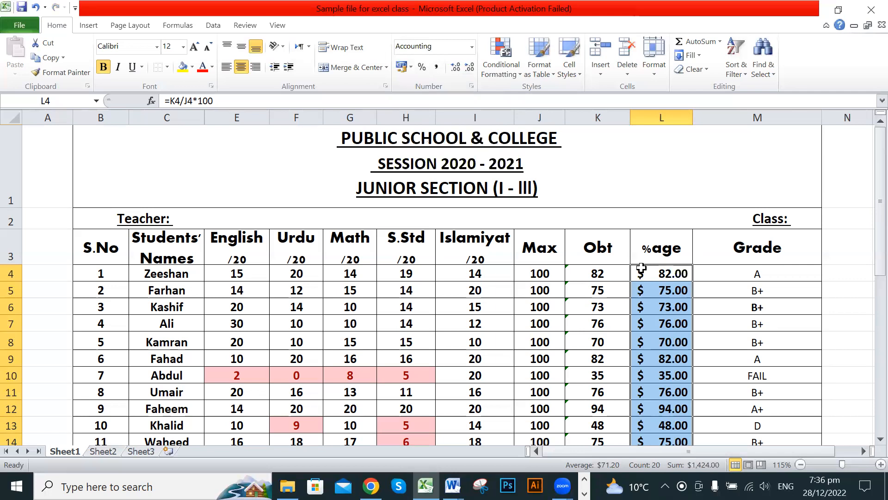
pyautogui.scroll(-2, 635, 360)
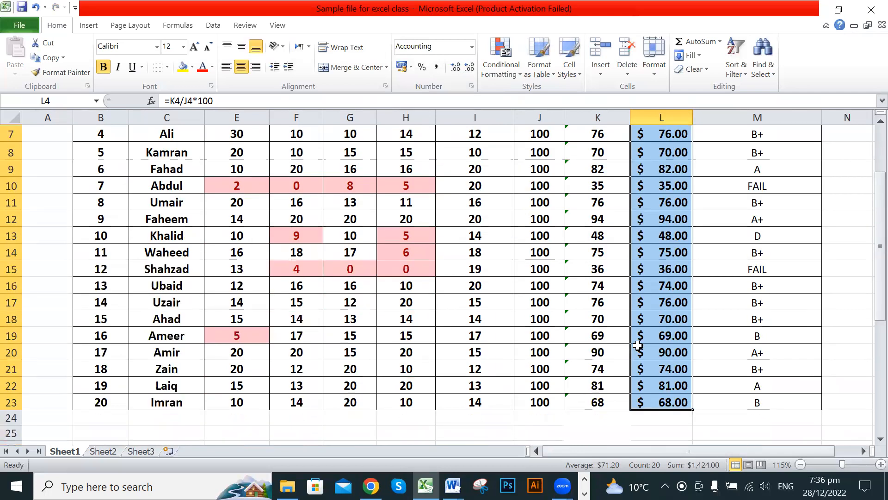
pyautogui.scroll(2, 637, 345)
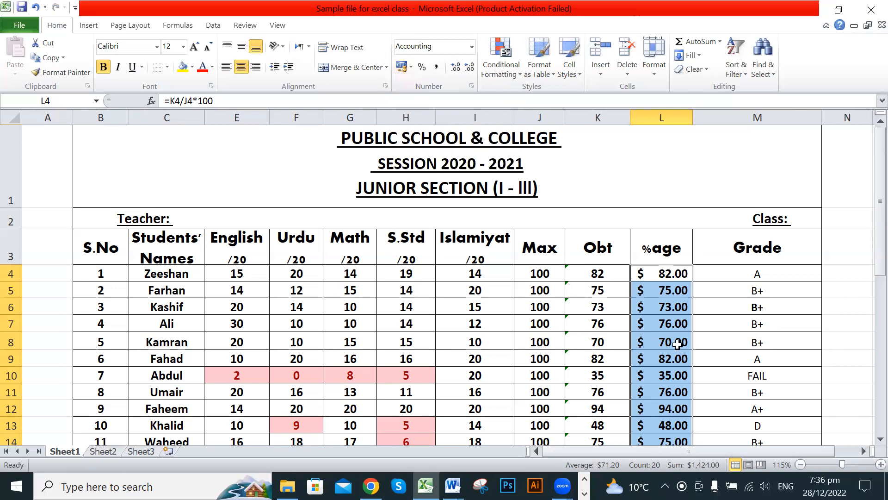
pyautogui.hotkey('ctrl', 'z')
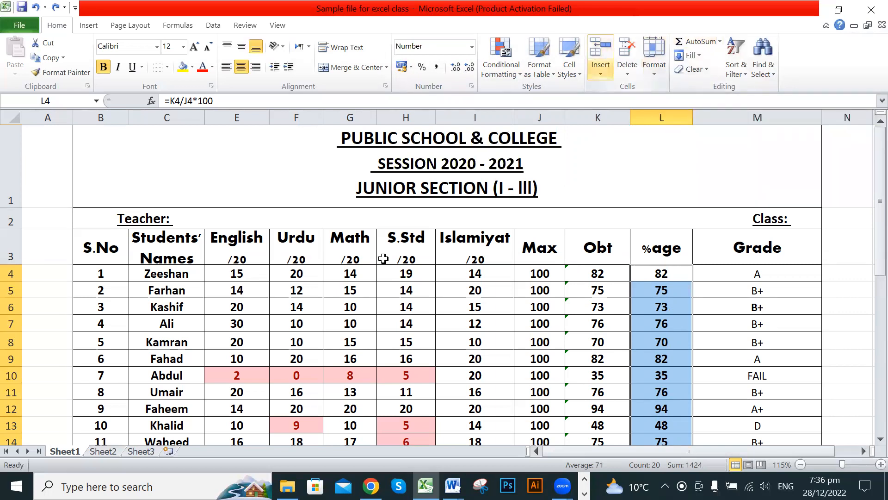
pyautogui.scroll(-1, 461, 342)
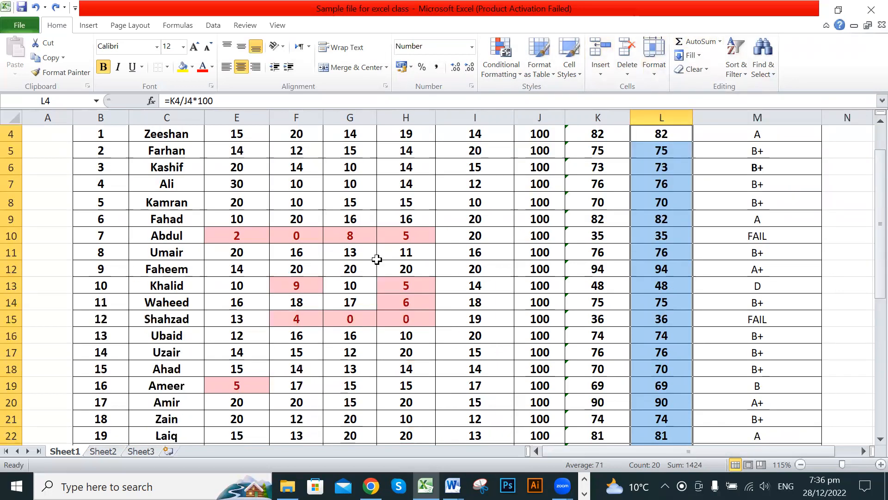
pyautogui.click(519, 296)
pyautogui.scroll(1, 521, 296)
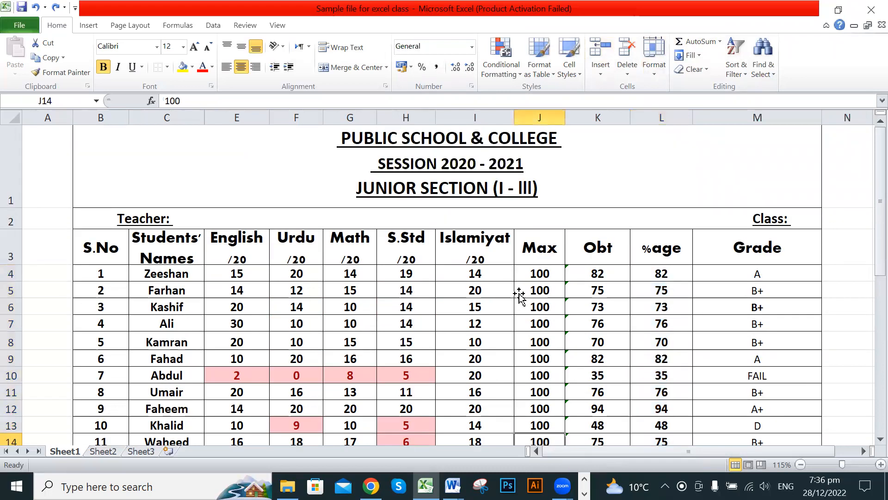
pyautogui.scroll(-1, 519, 296)
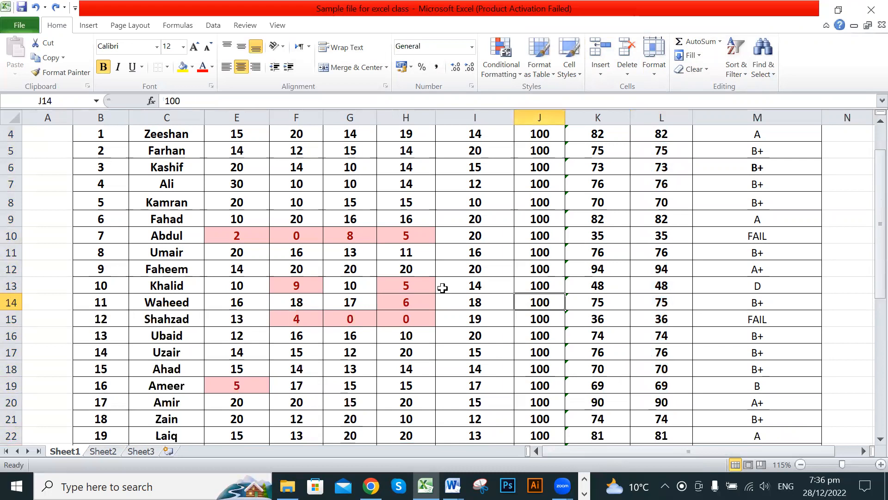
pyautogui.click(494, 300)
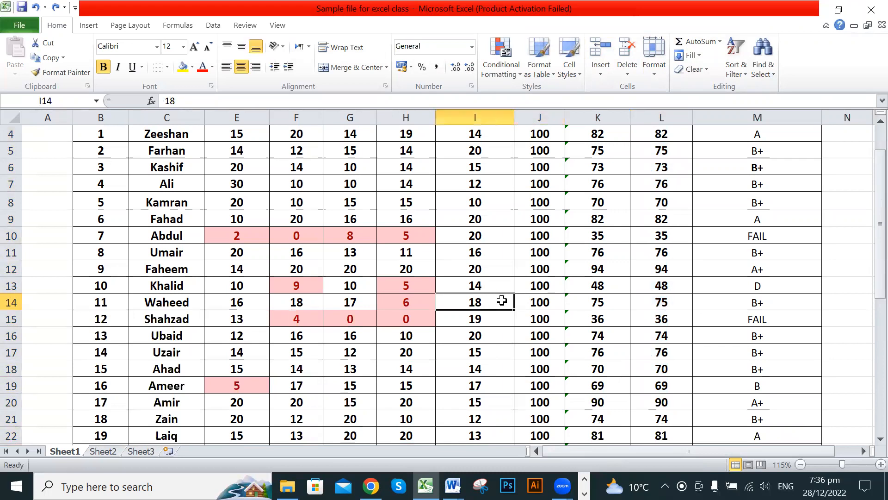
pyautogui.scroll(1, 502, 299)
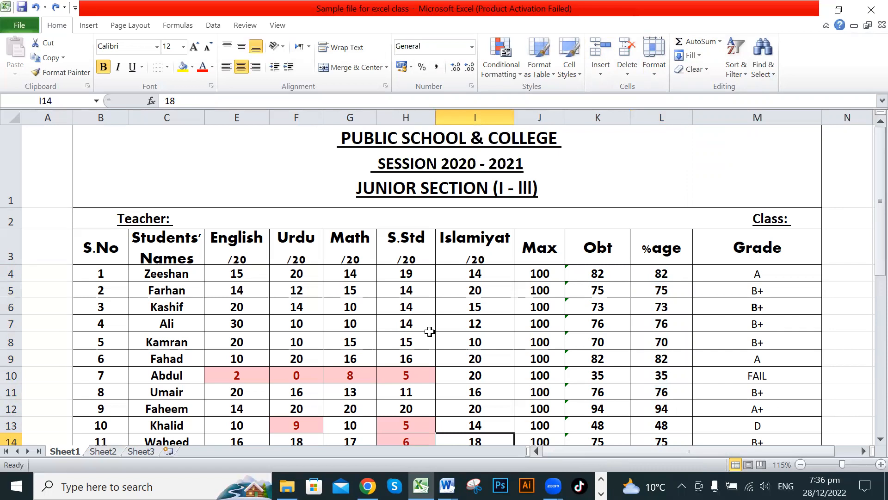
pyautogui.click(425, 288)
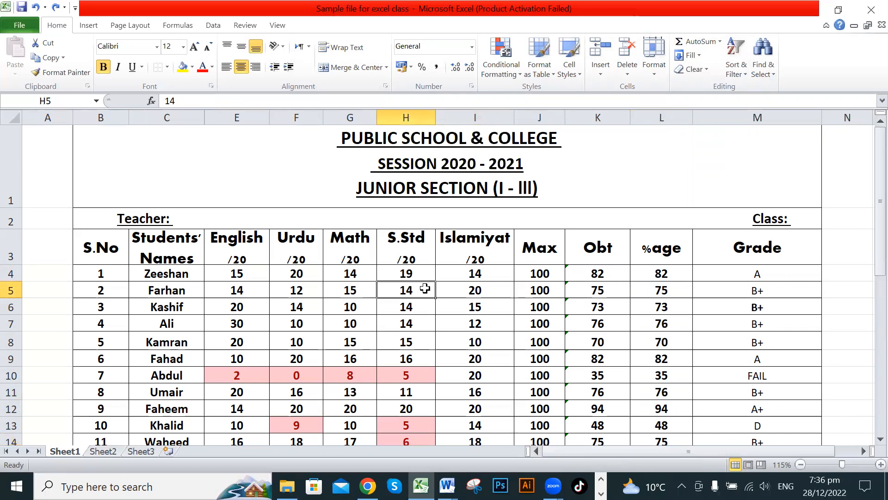
# Merge and center the blank cells B33:B40 in the practice table below the marks sheet.
pyautogui.scroll(-4, 425, 288)
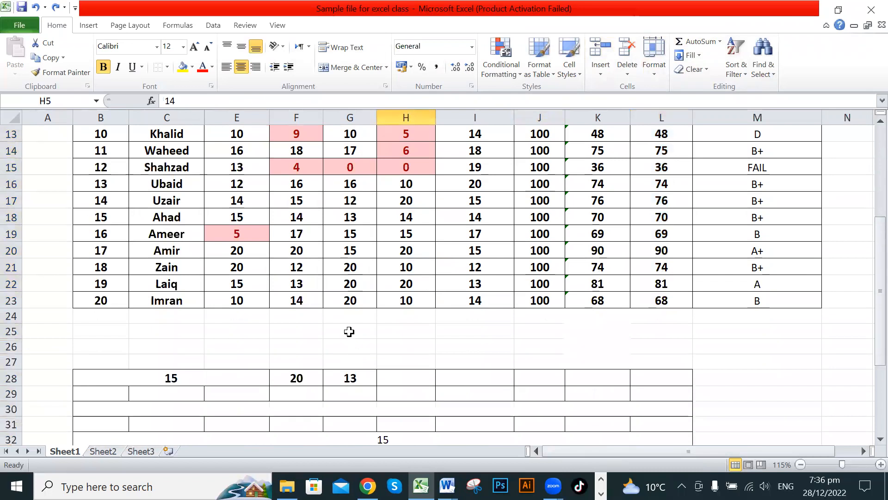
pyautogui.click(349, 331)
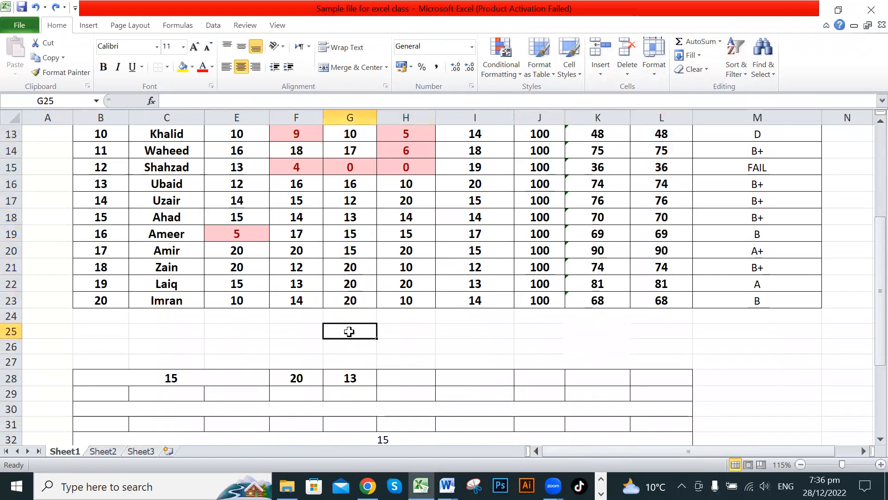
pyautogui.scroll(-2, 349, 332)
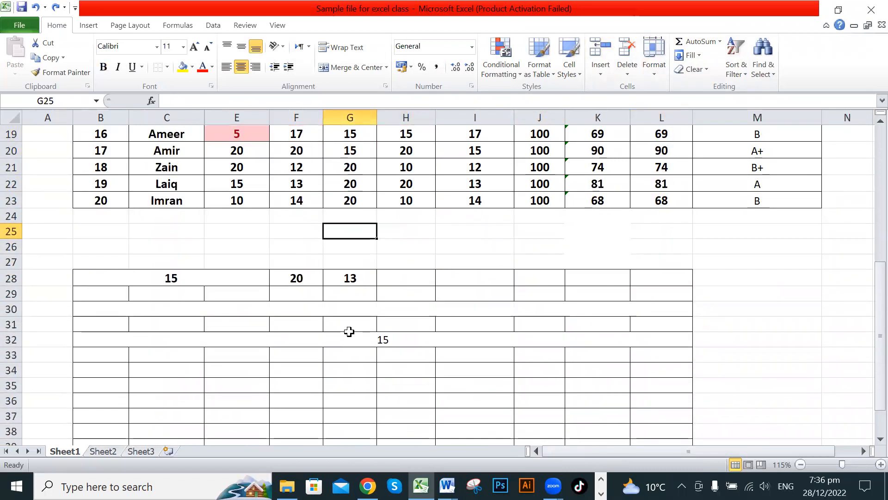
pyautogui.scroll(-1, 351, 324)
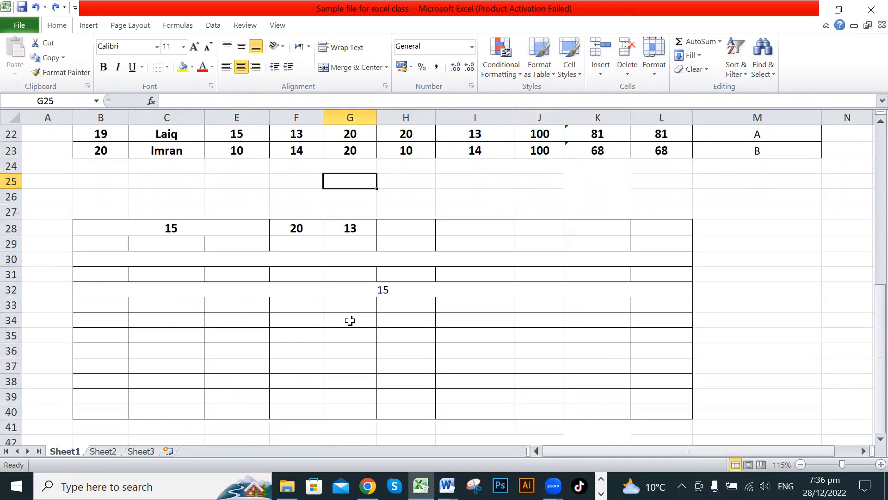
pyautogui.scroll(-1, 124, 330)
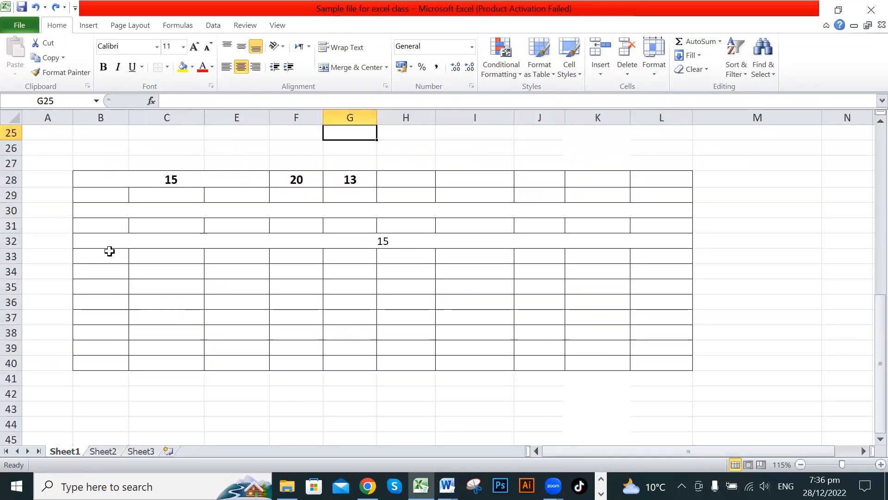
pyautogui.click(101, 118)
pyautogui.scroll(-1, 112, 285)
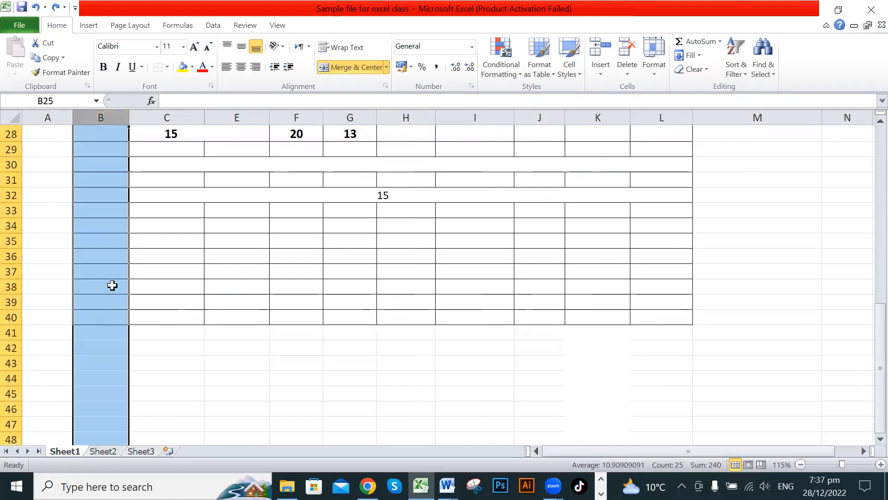
pyautogui.scroll(1, 160, 275)
pyautogui.click(181, 272)
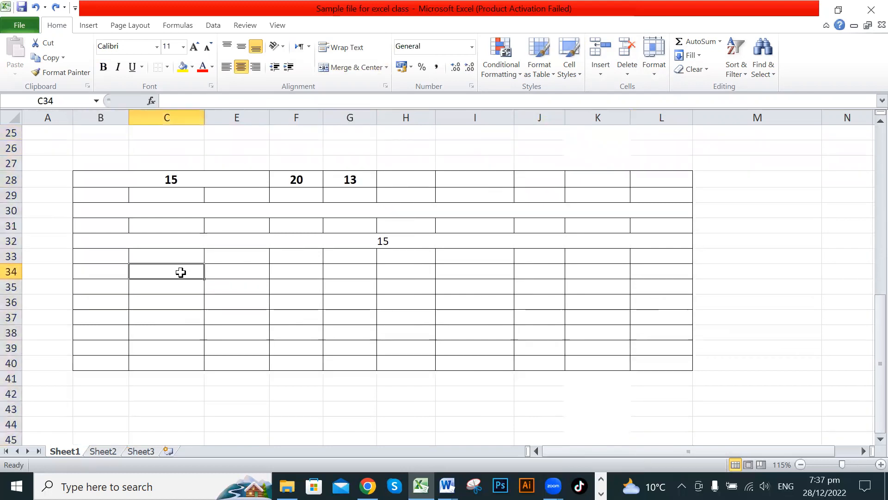
pyautogui.click(10, 242)
pyautogui.click(229, 288)
pyautogui.moveTo(109, 256); pyautogui.dragTo(107, 359)
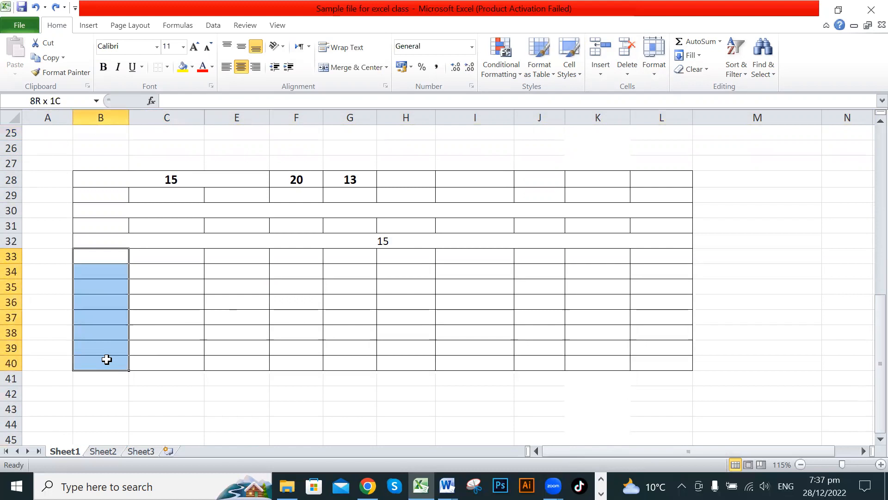
pyautogui.click(355, 67)
pyautogui.click(167, 294)
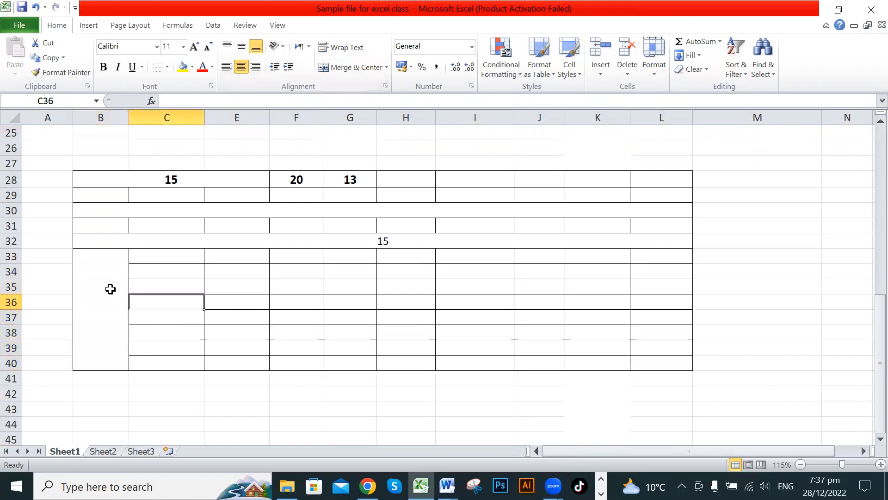
# Examine the merge options available for merged cell B33 and for unmerged cell F38, without applying any of them.
pyautogui.click(110, 288)
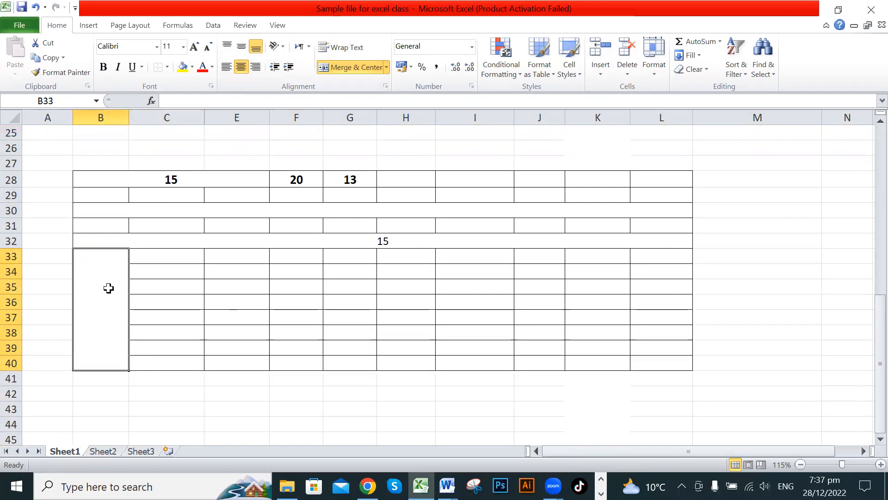
pyautogui.click(385, 67)
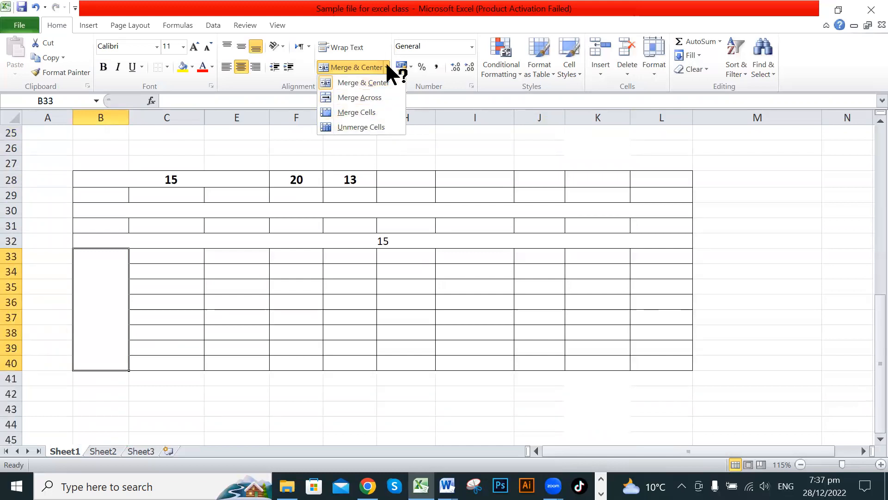
pyautogui.click(375, 274)
pyautogui.click(207, 282)
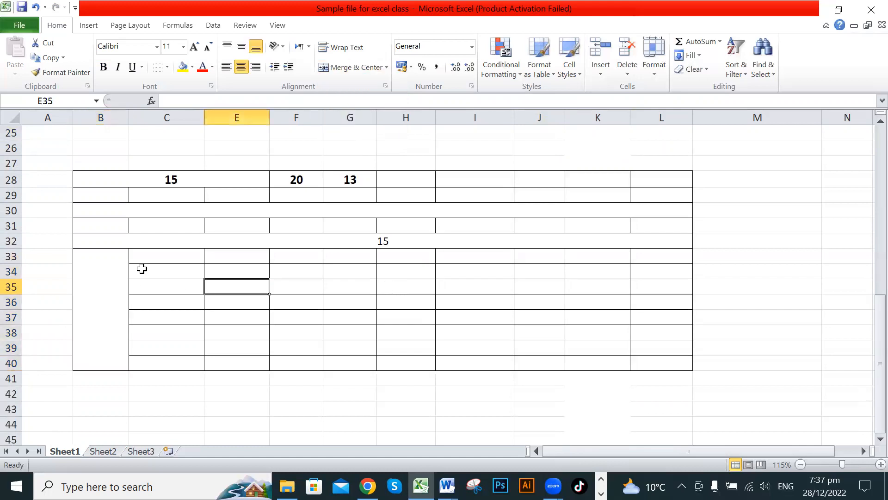
pyautogui.moveTo(161, 256); pyautogui.dragTo(166, 360)
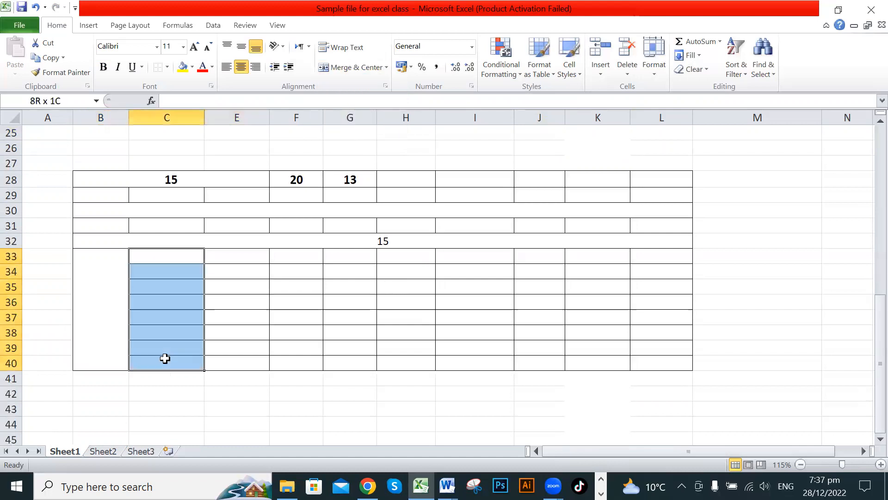
pyautogui.click(276, 335)
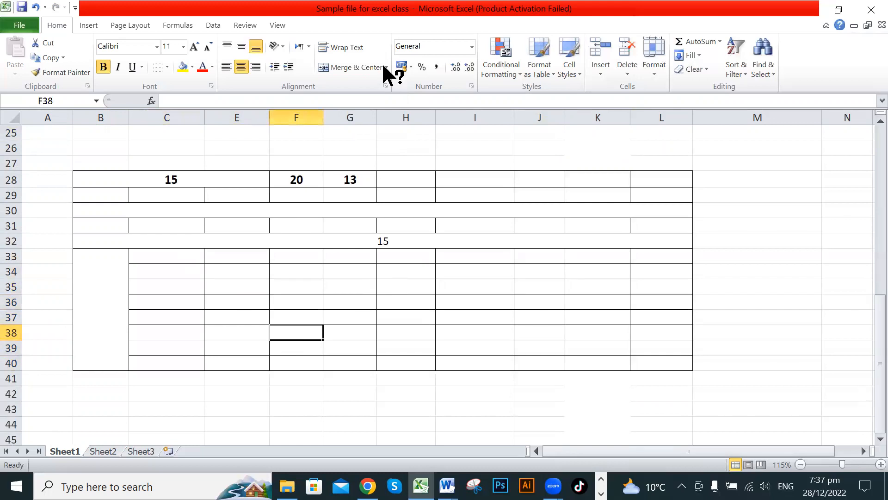
pyautogui.click(386, 67)
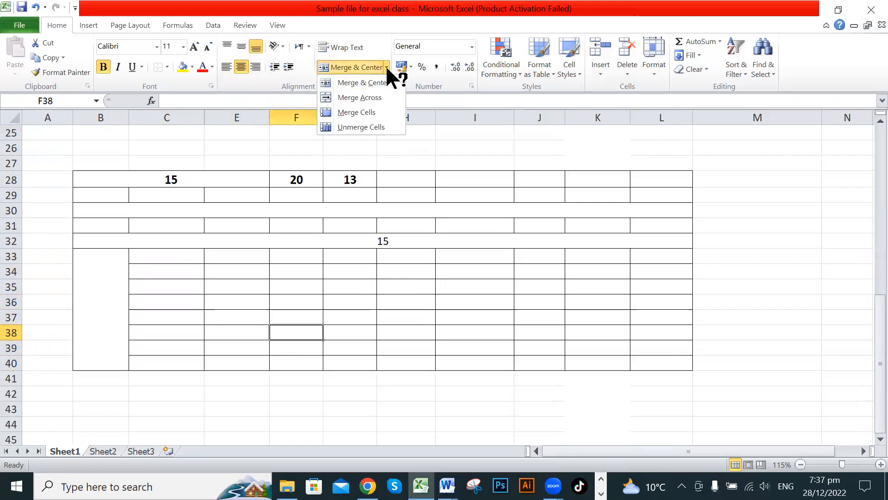
pyautogui.click(368, 315)
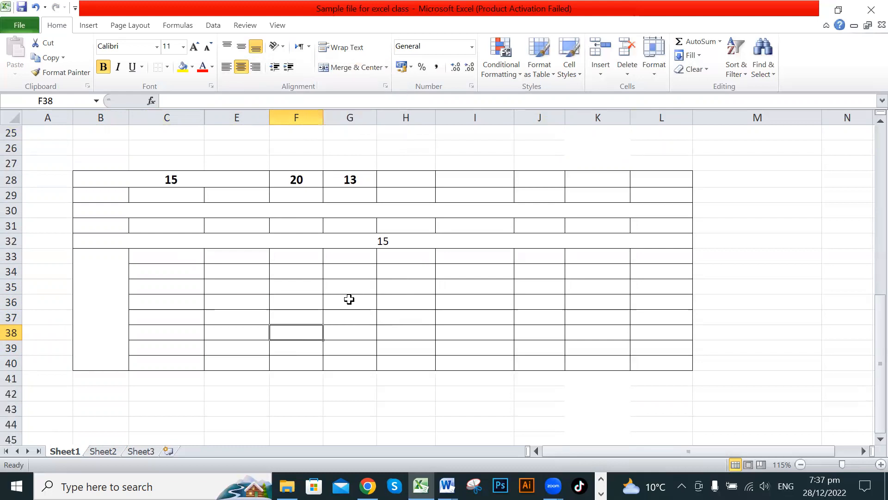
pyautogui.click(386, 67)
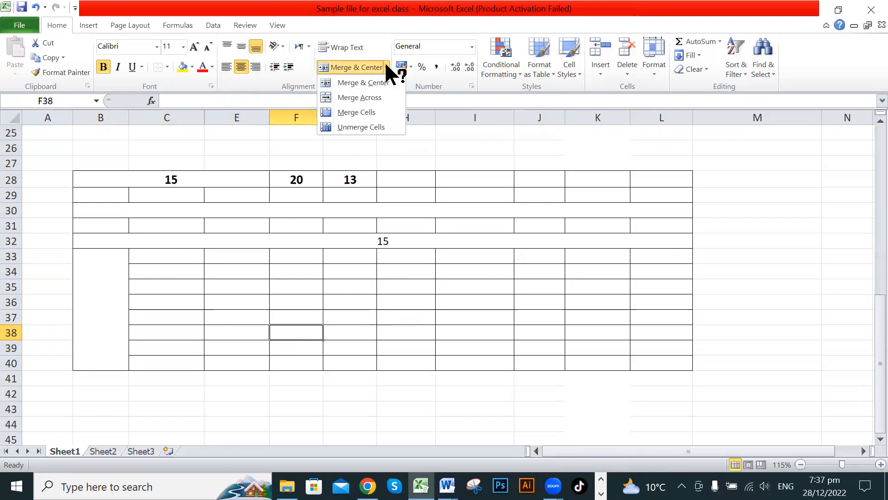
pyautogui.click(387, 67)
# Merge and center the blank cells I33:I40 in the practice table.
pyautogui.moveTo(489, 255); pyautogui.dragTo(480, 365)
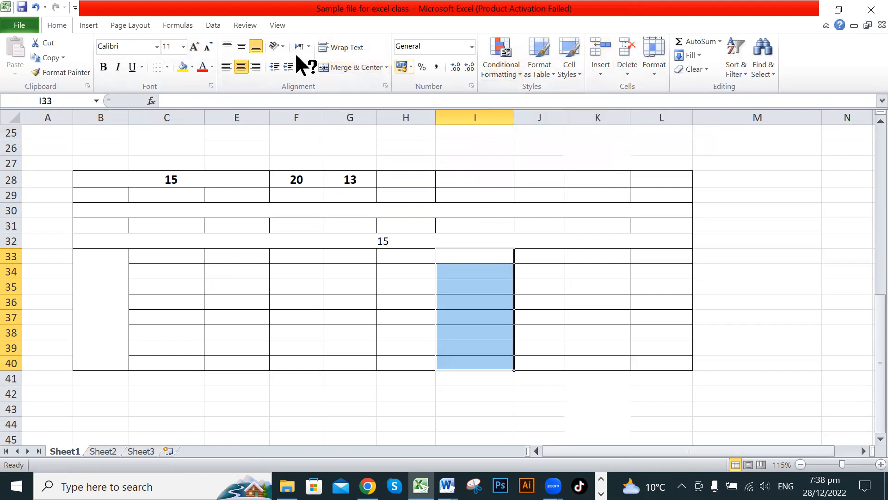
pyautogui.click(370, 67)
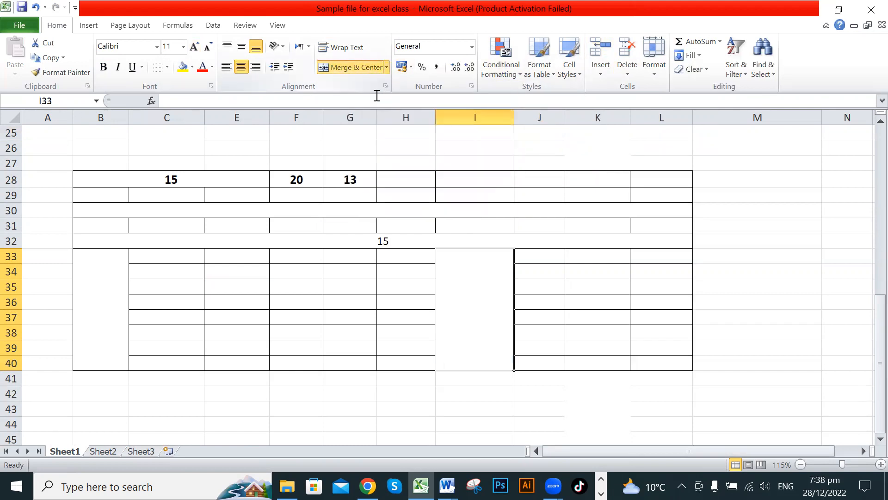
pyautogui.press('Right')
pyautogui.press('Right')
pyautogui.press('Down')
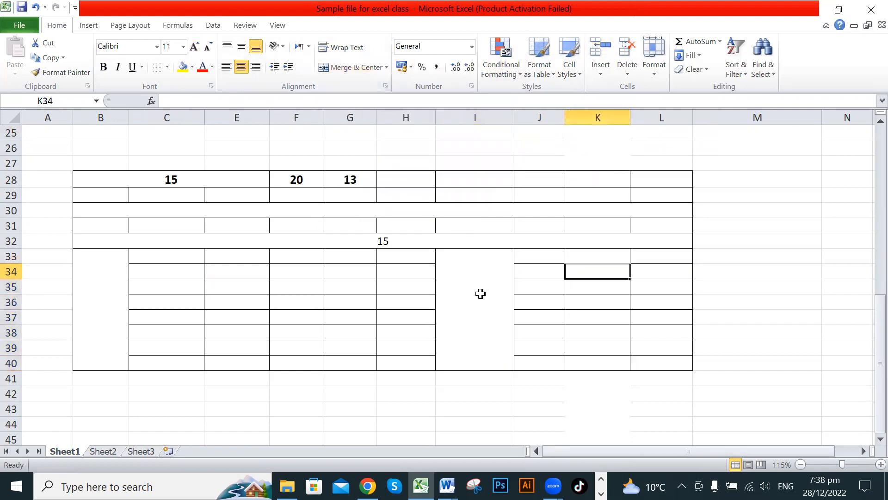
# Unmerge the merged block I33:I40 and select individual cells in it to check that they are separate.
pyautogui.click(480, 293)
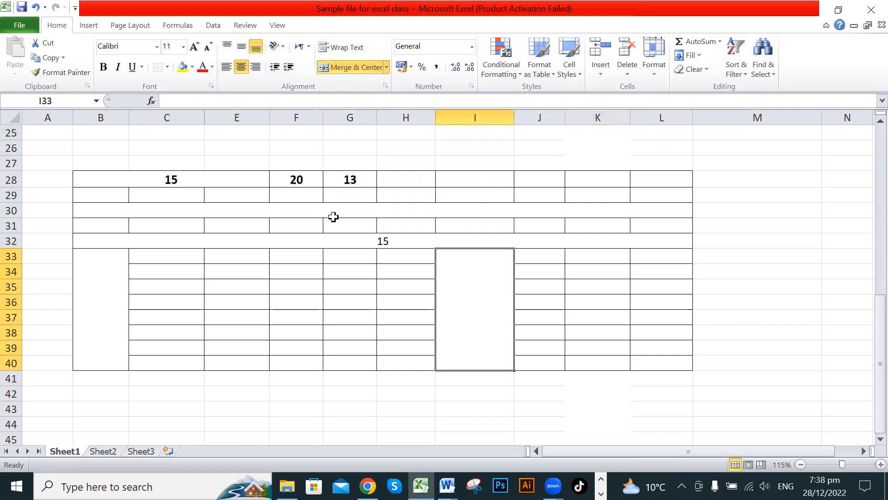
pyautogui.click(336, 67)
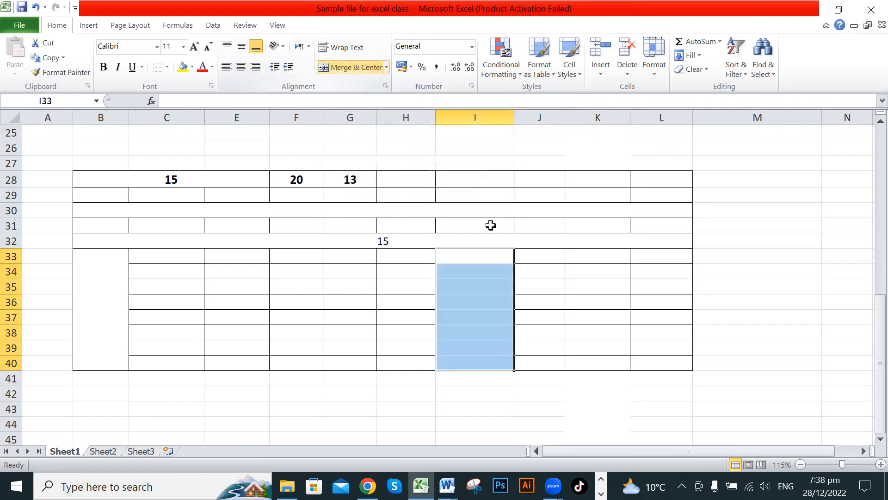
pyautogui.click(471, 333)
pyautogui.click(480, 292)
pyautogui.click(488, 331)
pyautogui.click(480, 290)
pyautogui.click(477, 258)
pyautogui.click(496, 327)
pyautogui.click(474, 284)
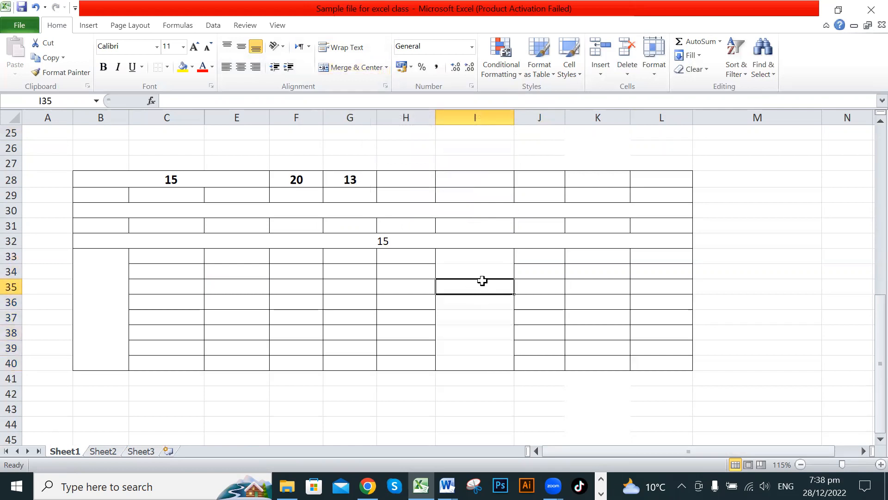
# Select ranges and single cells within the unmerged I33:I40 to verify that its cells are independent.
pyautogui.click(571, 335)
pyautogui.moveTo(474, 313); pyautogui.dragTo(475, 273)
pyautogui.click(480, 332)
pyautogui.moveTo(486, 363); pyautogui.dragTo(481, 302)
pyautogui.click(553, 285)
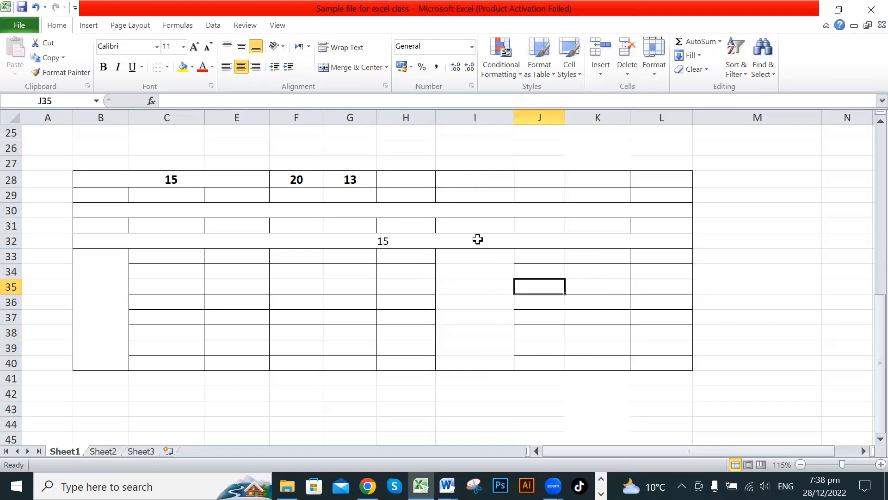
# Unmerge the merged block B33:B40 in the practice table and check its separate cells.
pyautogui.click(105, 304)
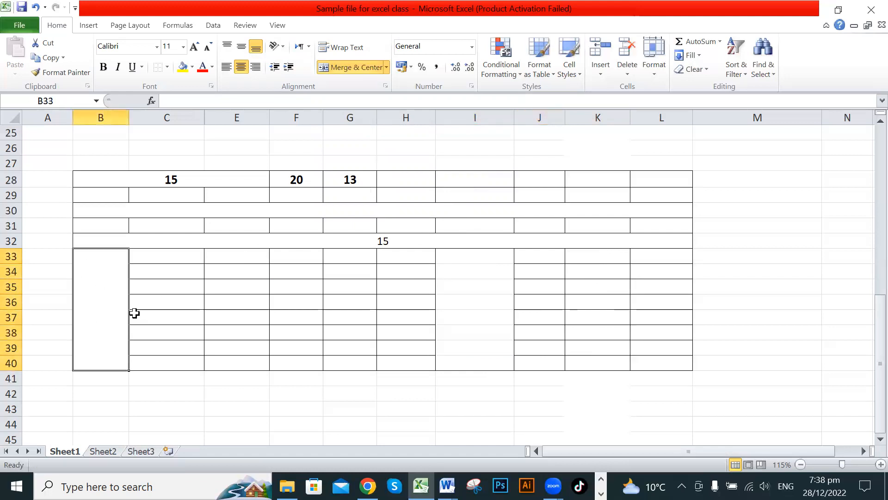
pyautogui.click(144, 302)
pyautogui.click(97, 297)
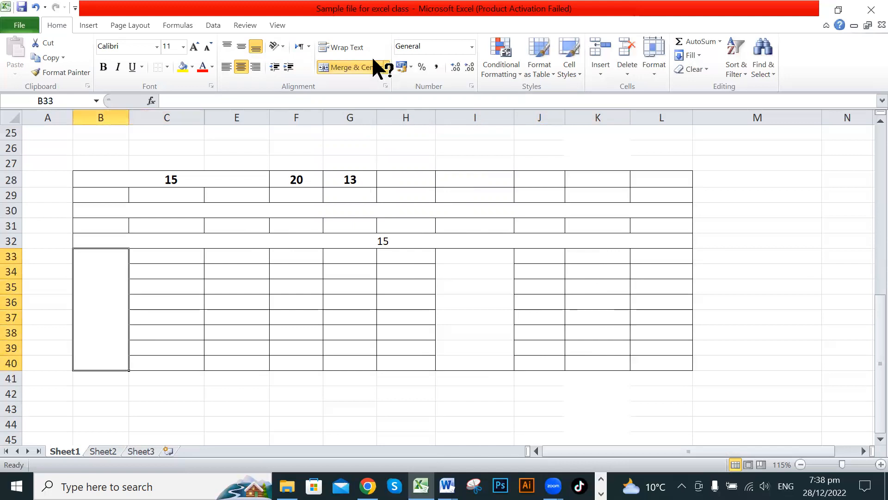
pyautogui.click(350, 67)
pyautogui.click(170, 347)
pyautogui.moveTo(97, 256); pyautogui.dragTo(99, 363)
pyautogui.click(185, 338)
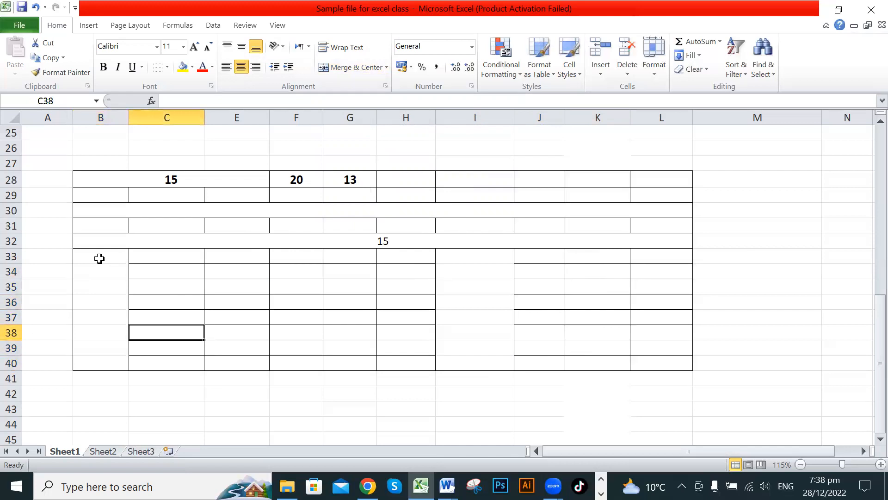
# Apply all borders to the unmerged cells B33:B40 and I33:I40 of the practice table.
pyautogui.moveTo(99, 255); pyautogui.dragTo(103, 362)
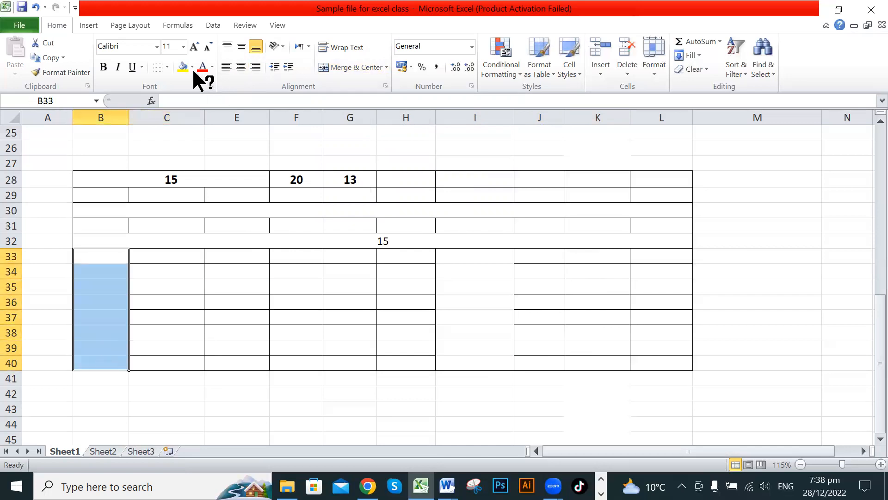
pyautogui.click(167, 67)
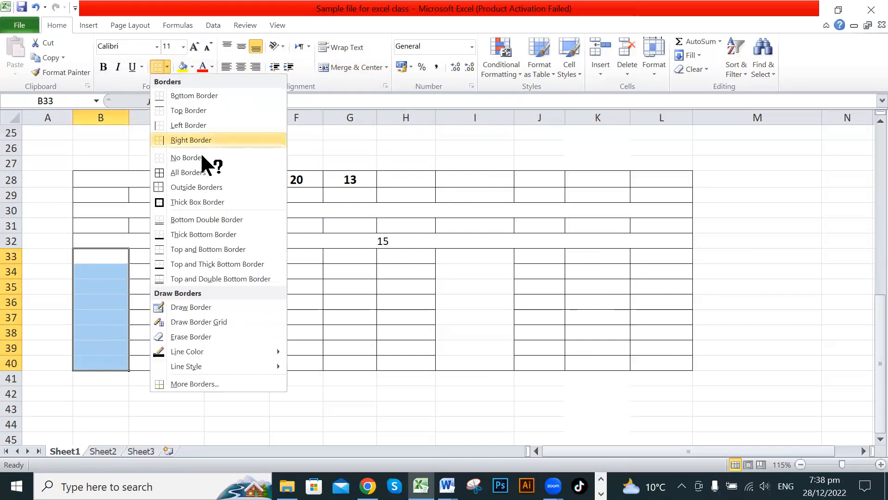
pyautogui.click(209, 174)
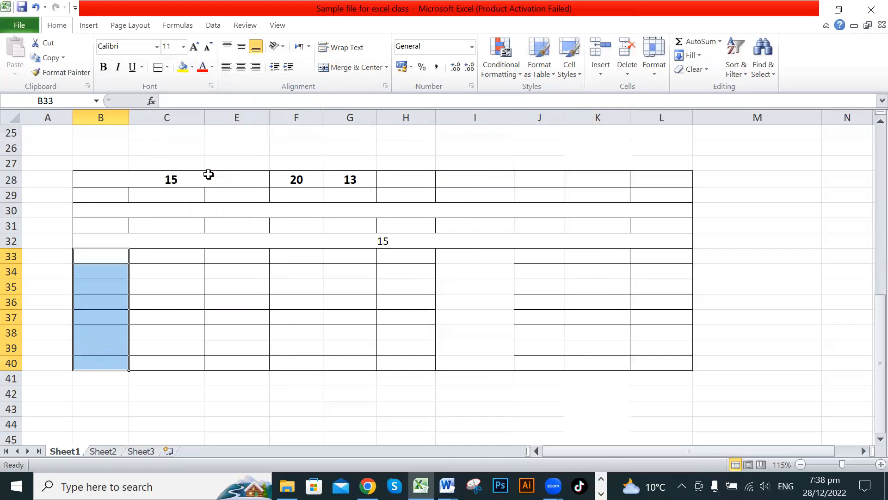
pyautogui.click(237, 272)
pyautogui.moveTo(485, 256); pyautogui.dragTo(484, 364)
pyautogui.click(158, 66)
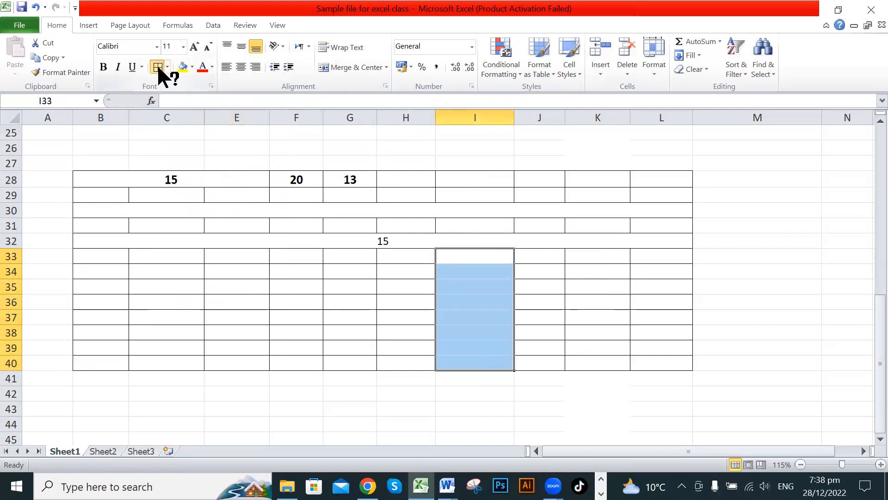
pyautogui.click(623, 275)
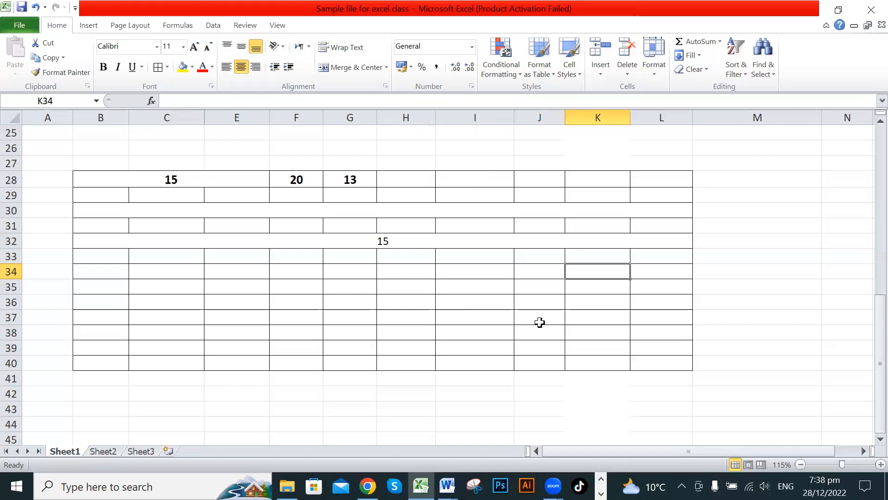
# Apply all borders to the empty cell N30 beside the practice table.
pyautogui.scroll(1, 540, 323)
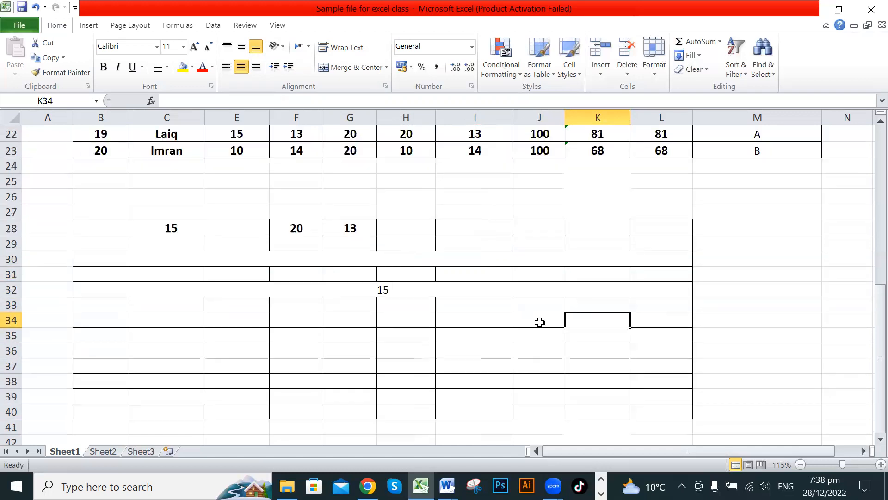
pyautogui.scroll(-1, 540, 323)
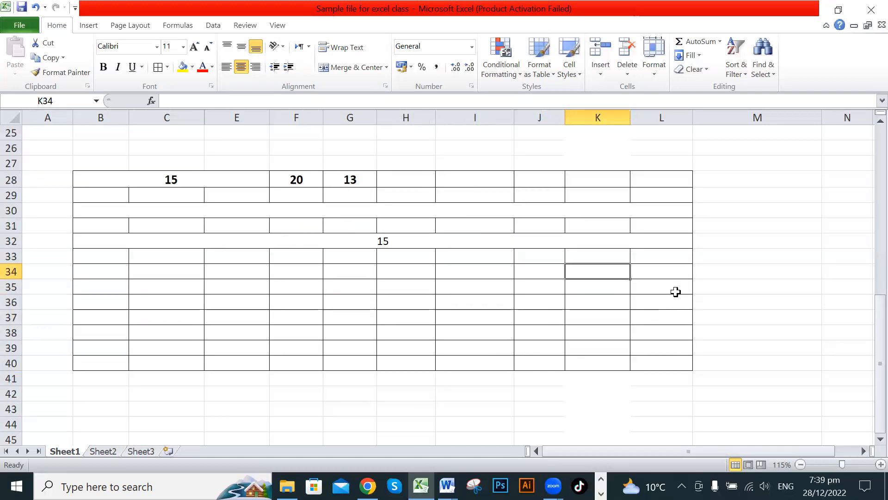
pyautogui.moveTo(713, 454); pyautogui.dragTo(719, 232)
pyautogui.click(719, 224)
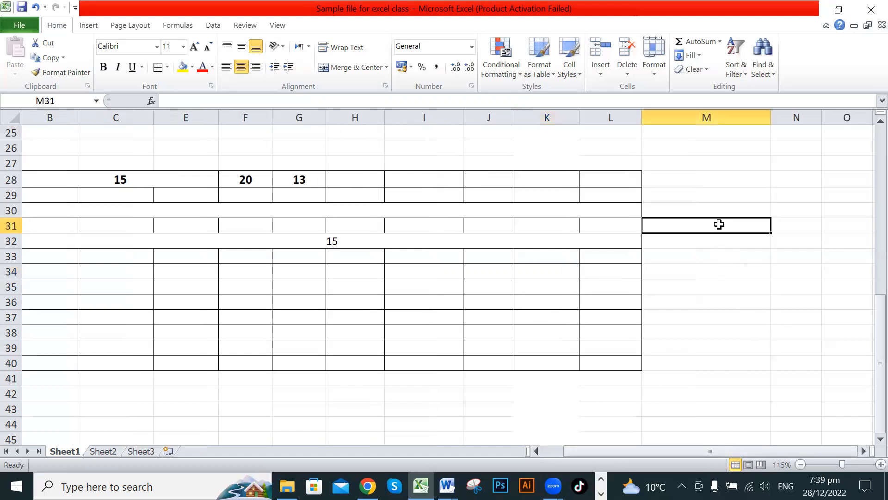
pyautogui.click(730, 252)
pyautogui.click(738, 223)
pyautogui.click(794, 226)
pyautogui.click(862, 451)
pyautogui.click(863, 451)
pyautogui.click(863, 451)
pyautogui.click(531, 333)
pyautogui.scroll(1, 527, 314)
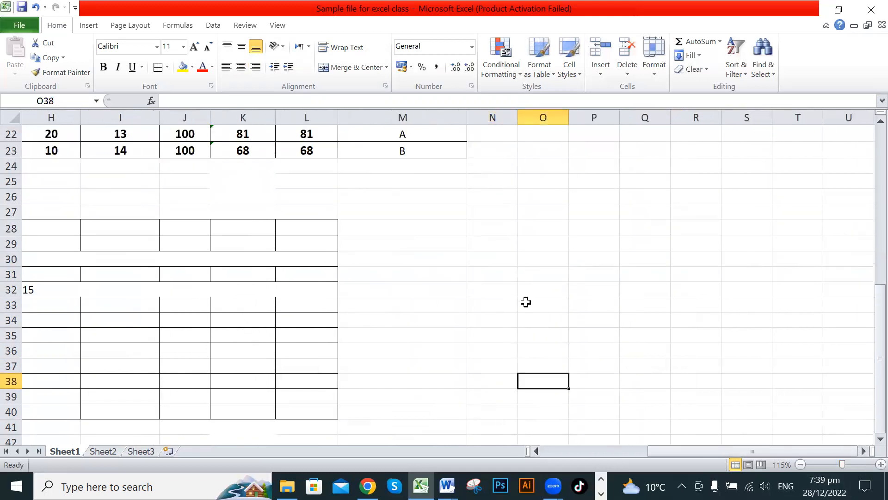
pyautogui.click(493, 260)
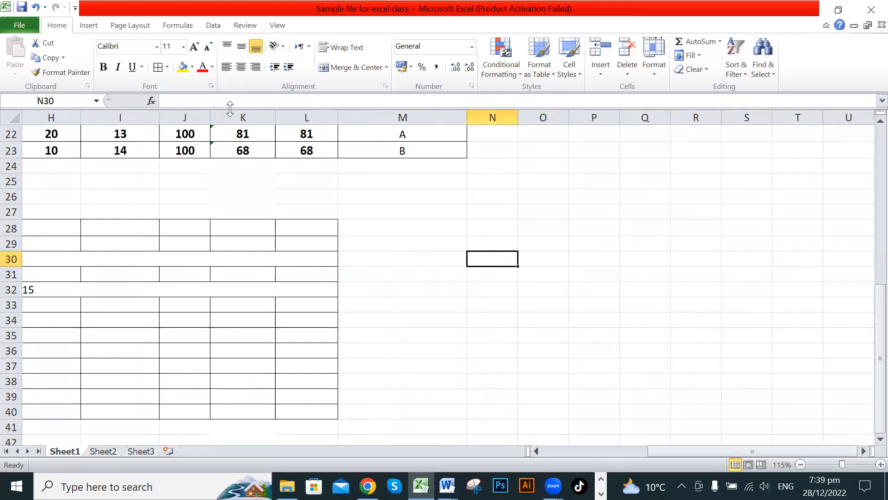
pyautogui.click(157, 67)
pyautogui.click(458, 289)
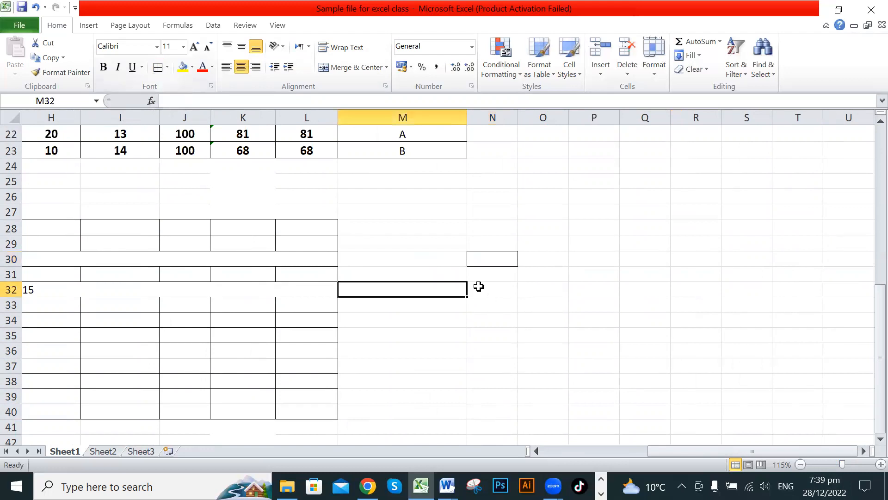
# Add only a bottom border to the empty cell N33.
pyautogui.click(501, 303)
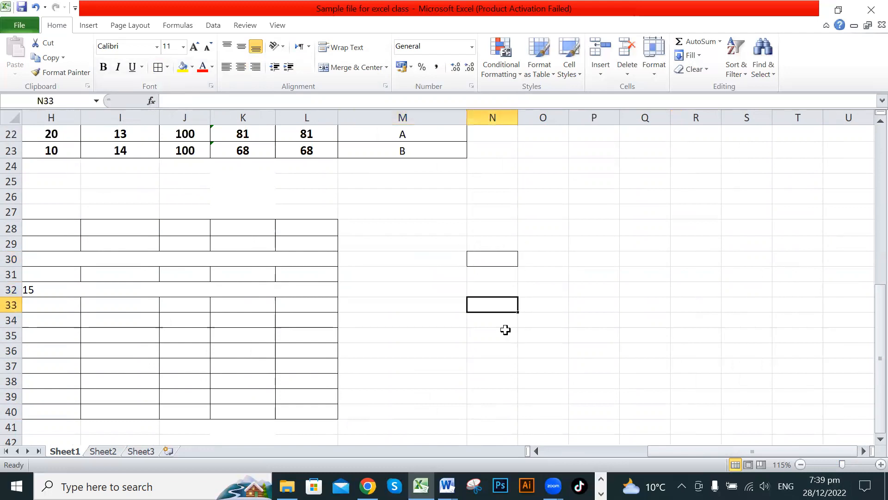
pyautogui.click(167, 67)
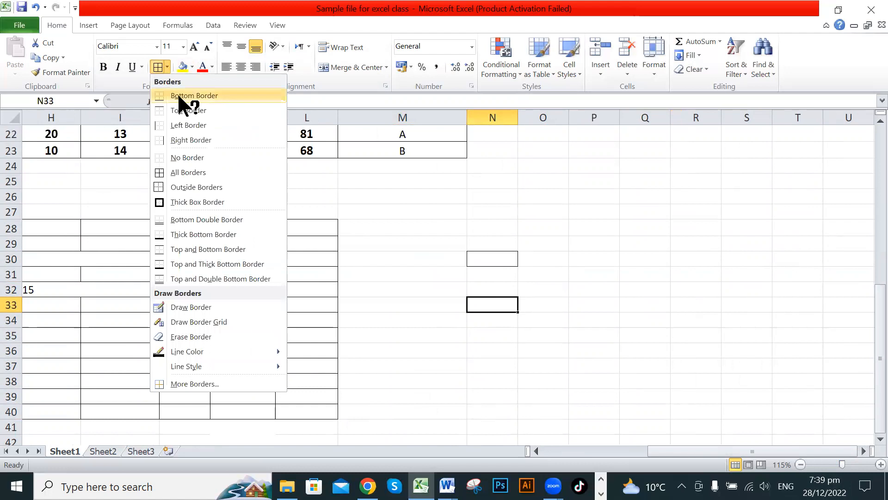
pyautogui.click(185, 96)
pyautogui.click(590, 335)
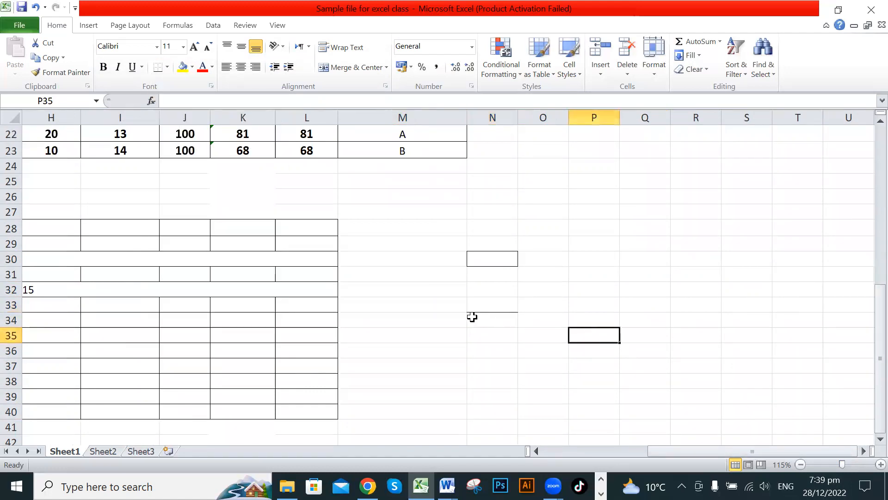
# Add only a top border to the empty cell O33.
pyautogui.scroll(2, 532, 336)
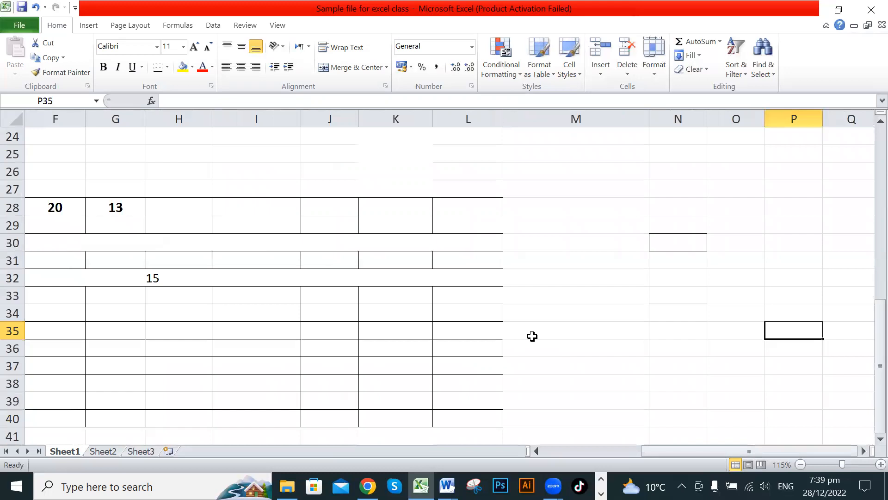
pyautogui.scroll(-1, 686, 338)
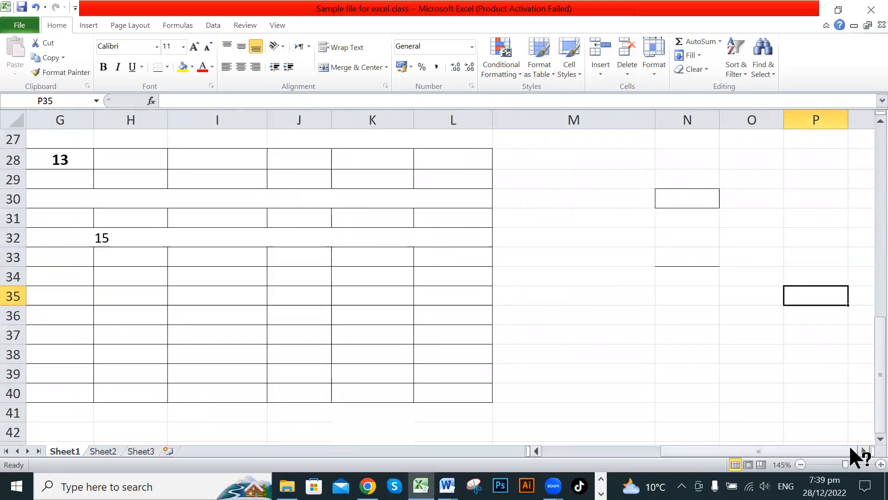
pyautogui.click(862, 450)
pyautogui.click(863, 450)
pyautogui.click(604, 255)
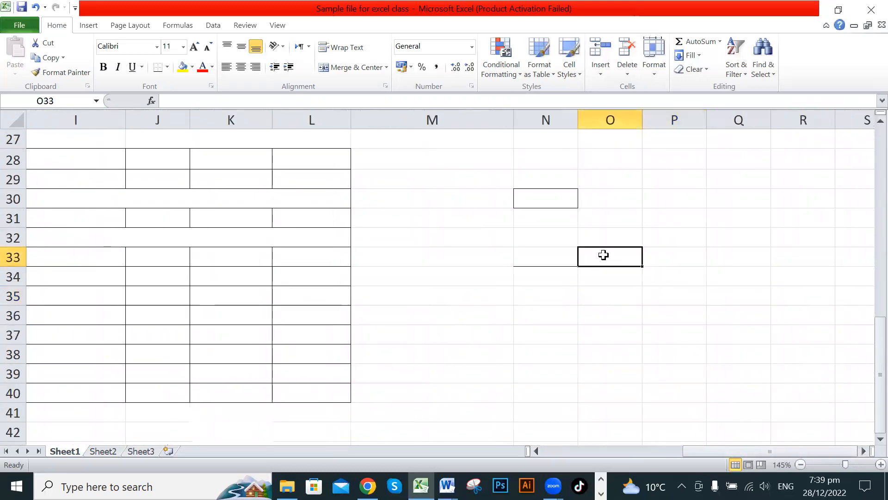
pyautogui.click(166, 65)
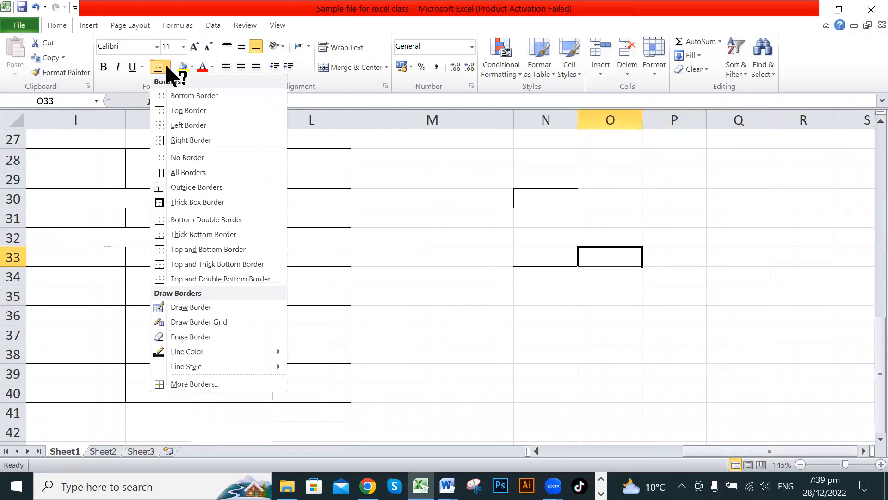
pyautogui.click(188, 112)
pyautogui.click(523, 314)
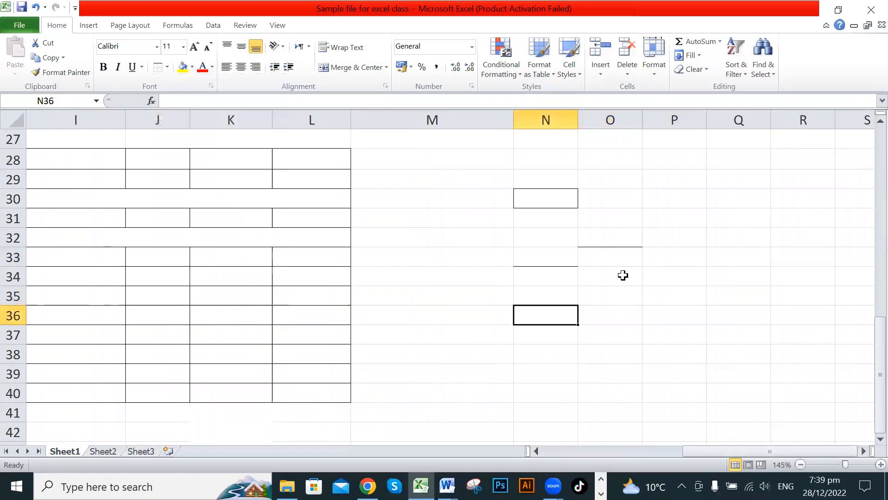
pyautogui.click(619, 248)
pyautogui.click(614, 353)
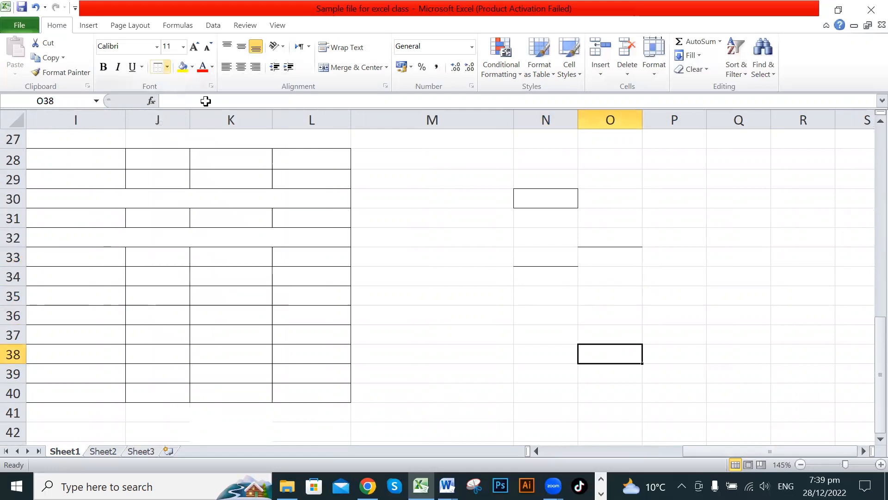
# Add only a left border to the empty cell P33.
pyautogui.click(670, 257)
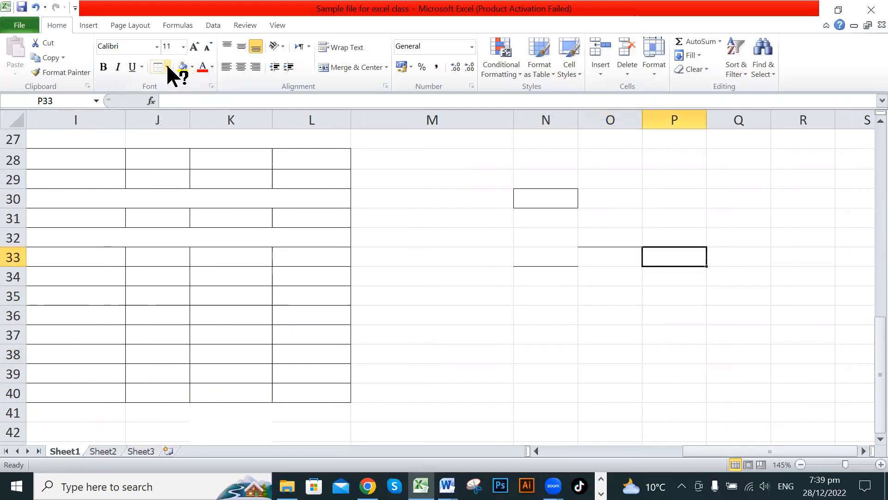
pyautogui.click(166, 66)
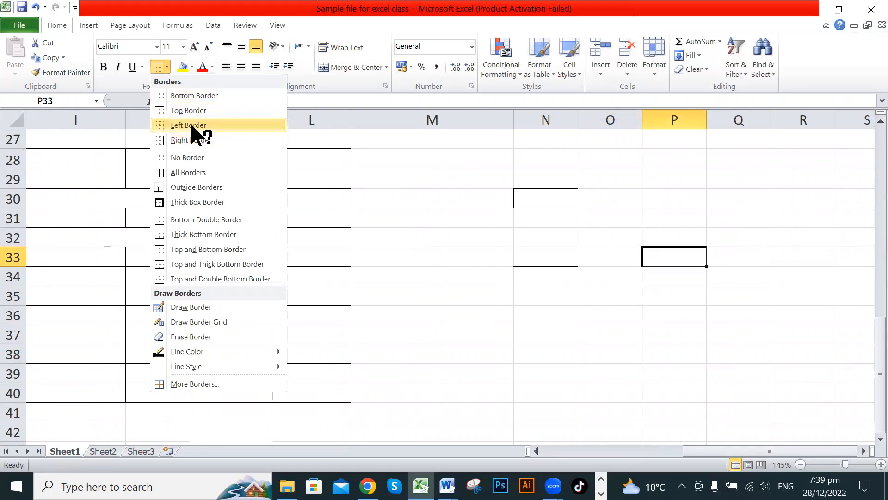
pyautogui.click(505, 349)
# Apply a thick box border to the empty cell Q33.
pyautogui.click(737, 256)
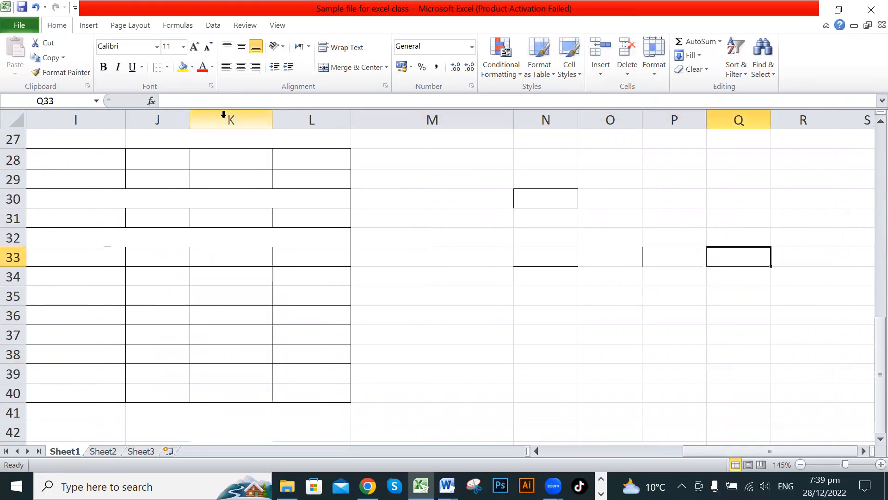
pyautogui.click(168, 66)
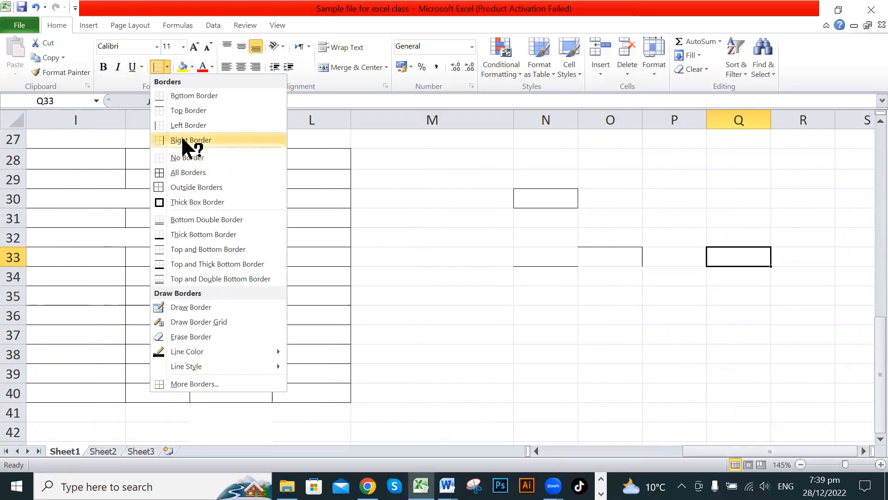
pyautogui.click(222, 202)
pyautogui.click(724, 336)
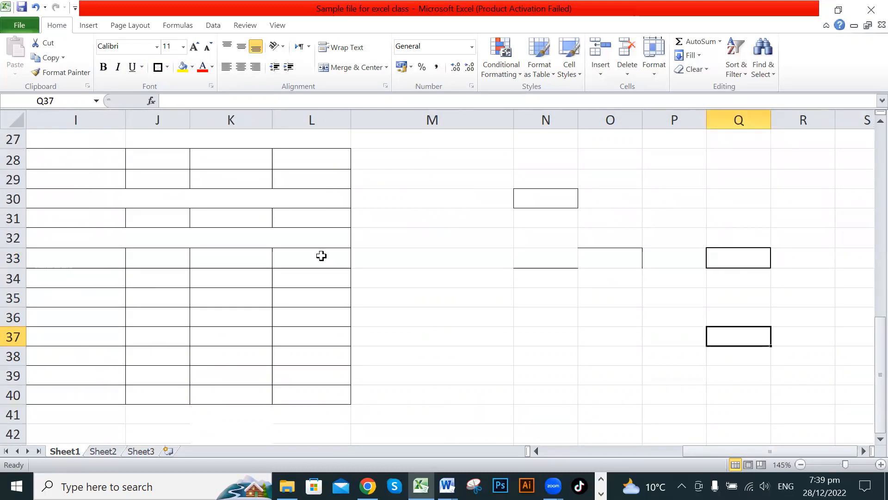
# Apply a thick box border to cell K33 inside the practice table and compare it with neighbouring cells.
pyautogui.click(378, 260)
pyautogui.click(253, 260)
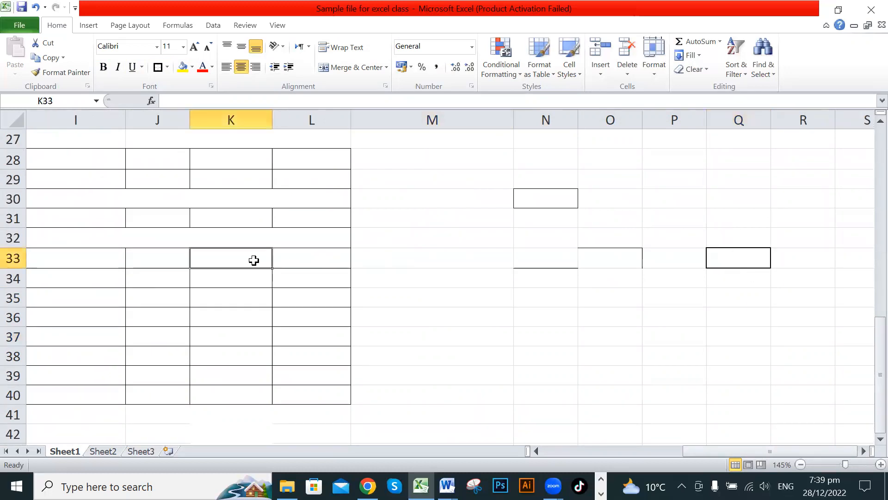
pyautogui.click(402, 311)
pyautogui.click(223, 262)
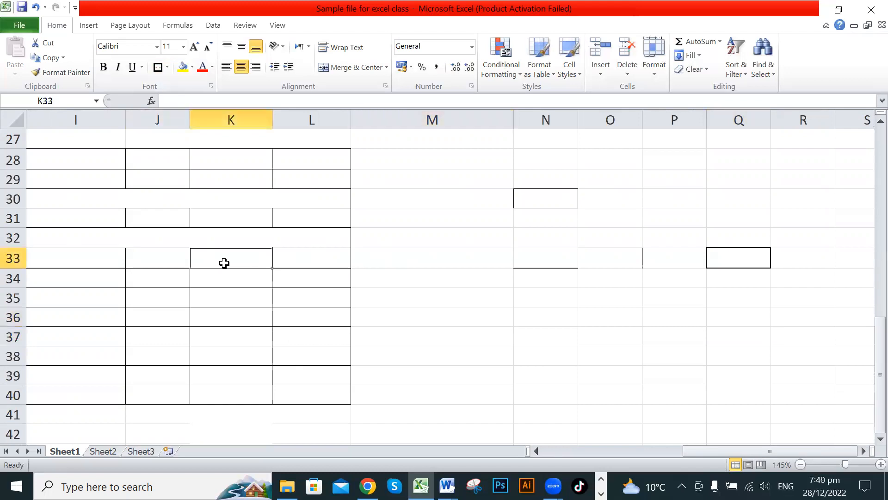
pyautogui.click(278, 354)
pyautogui.click(298, 262)
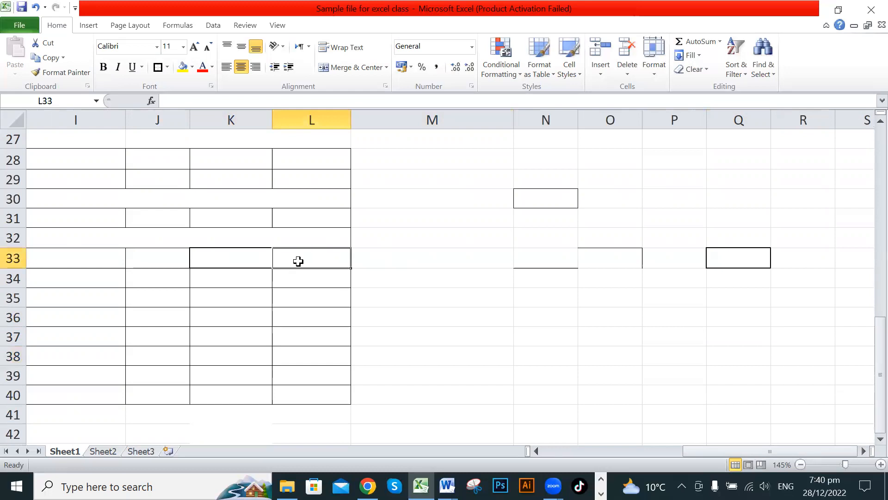
pyautogui.click(240, 253)
# Apply a thick box border around the marks sheet's title, teacher and column-heading rows, rows 1 to 3.
pyautogui.scroll(9, 625, 380)
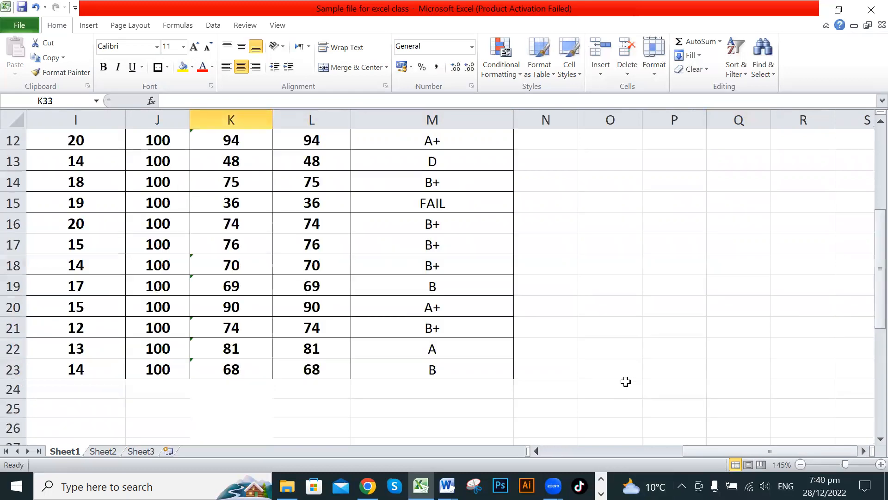
pyautogui.moveTo(641, 445); pyautogui.dragTo(606, 440)
pyautogui.scroll(-2, 557, 304)
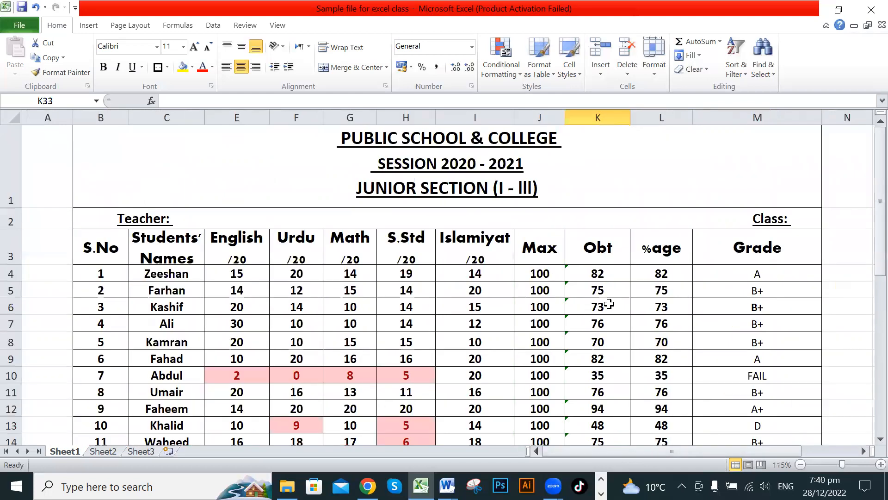
pyautogui.moveTo(105, 190); pyautogui.dragTo(109, 248)
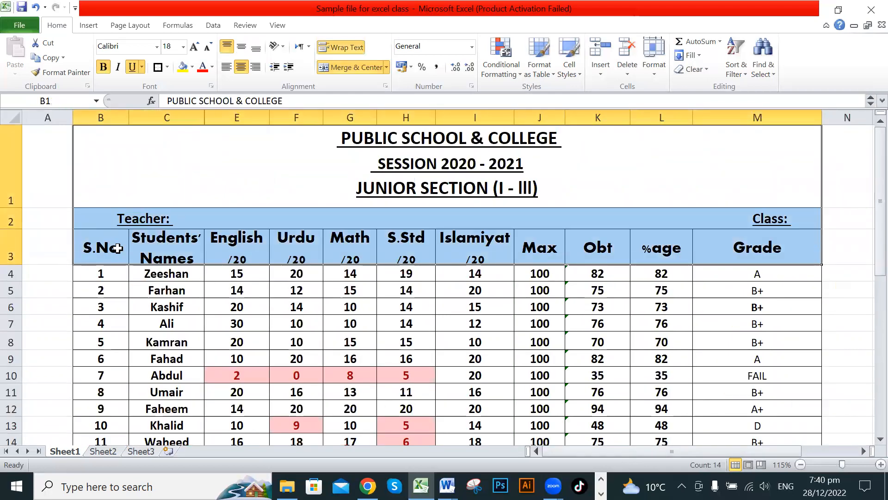
pyautogui.click(192, 258)
pyautogui.click(160, 185)
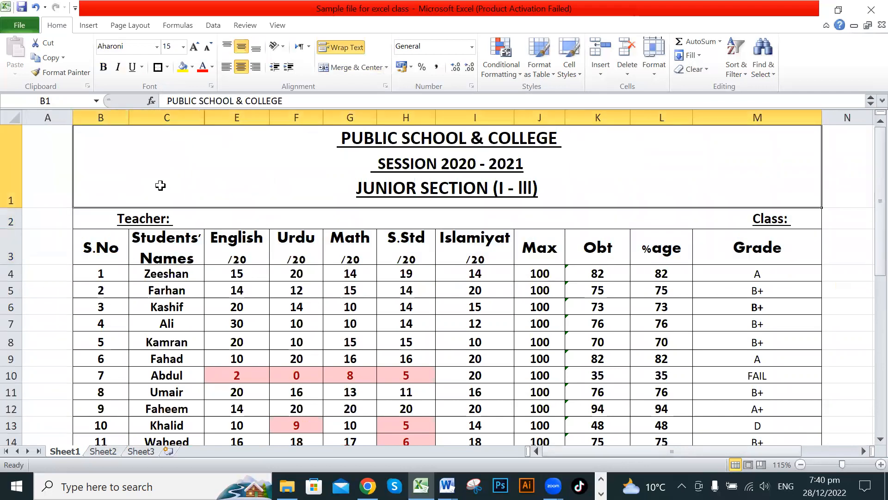
pyautogui.moveTo(164, 187); pyautogui.dragTo(172, 244)
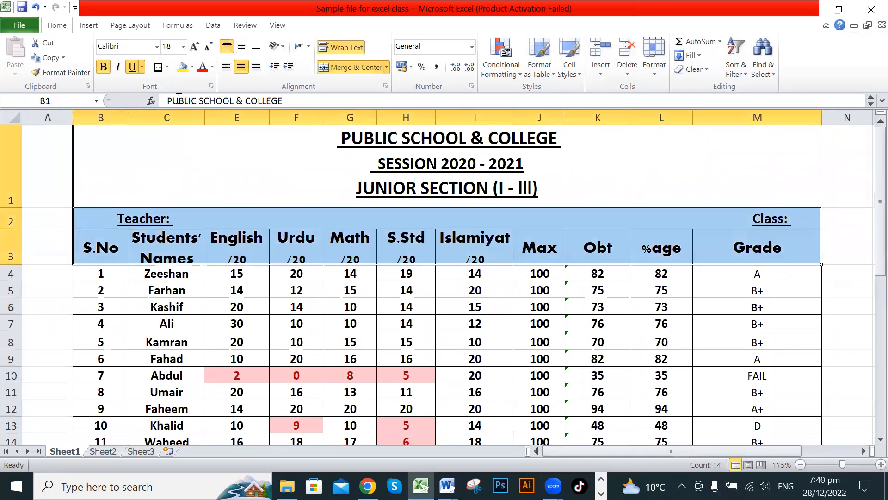
pyautogui.click(168, 67)
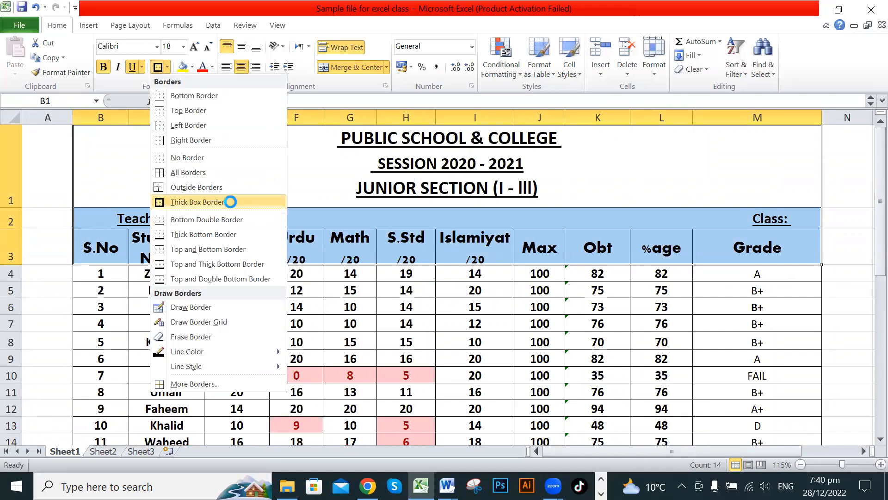
pyautogui.click(231, 202)
pyautogui.click(384, 338)
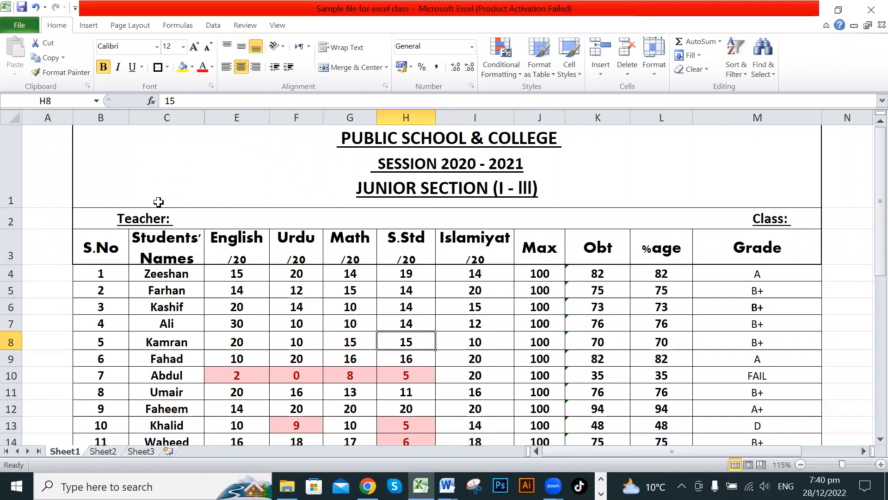
pyautogui.click(158, 202)
pyautogui.click(356, 304)
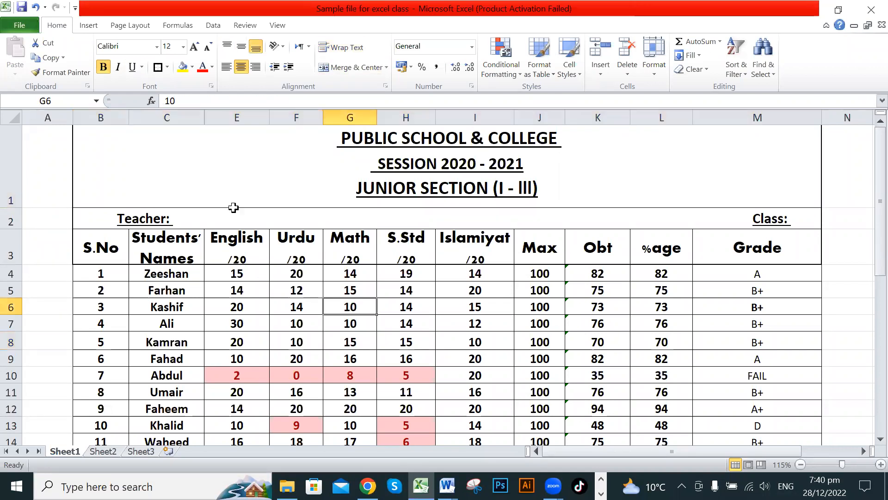
pyautogui.click(178, 291)
# Apply a thick box border to the merged Teacher and Class row of the marks sheet.
pyautogui.click(96, 214)
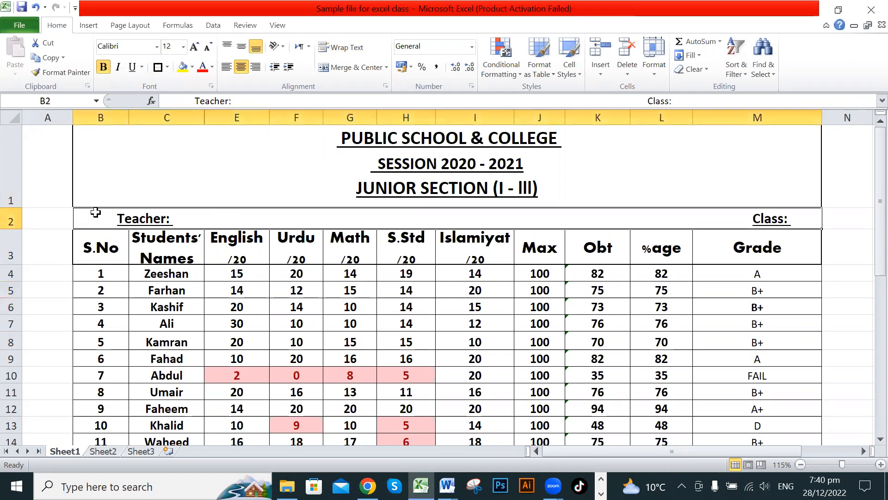
pyautogui.click(158, 67)
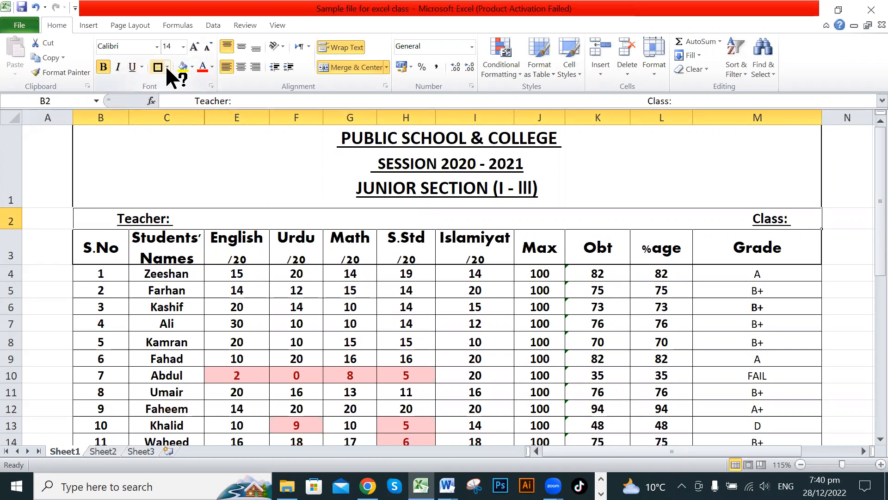
pyautogui.click(167, 68)
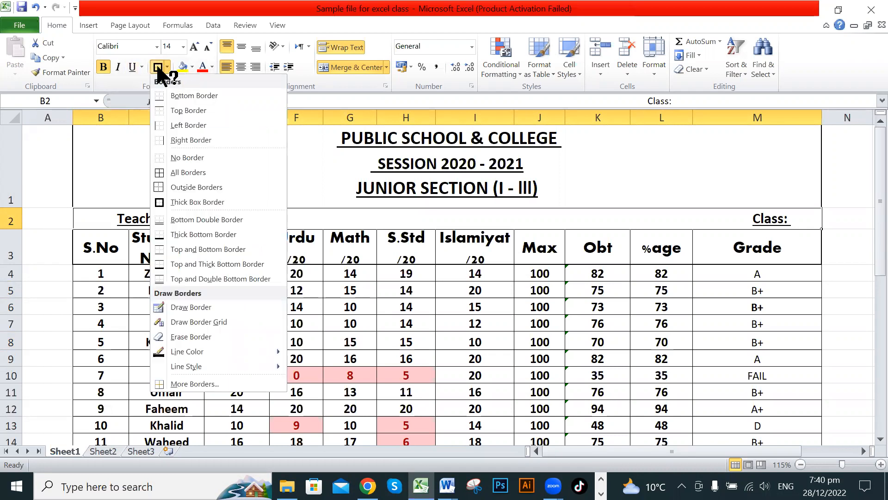
pyautogui.click(157, 67)
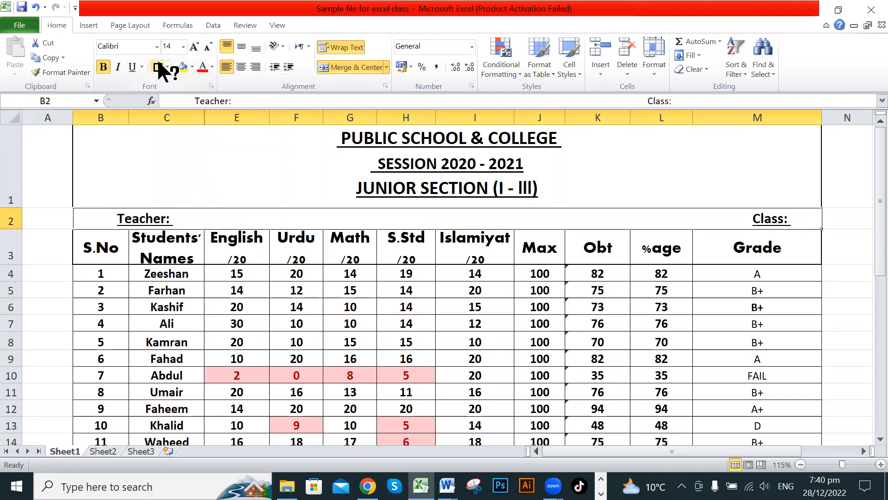
pyautogui.click(233, 352)
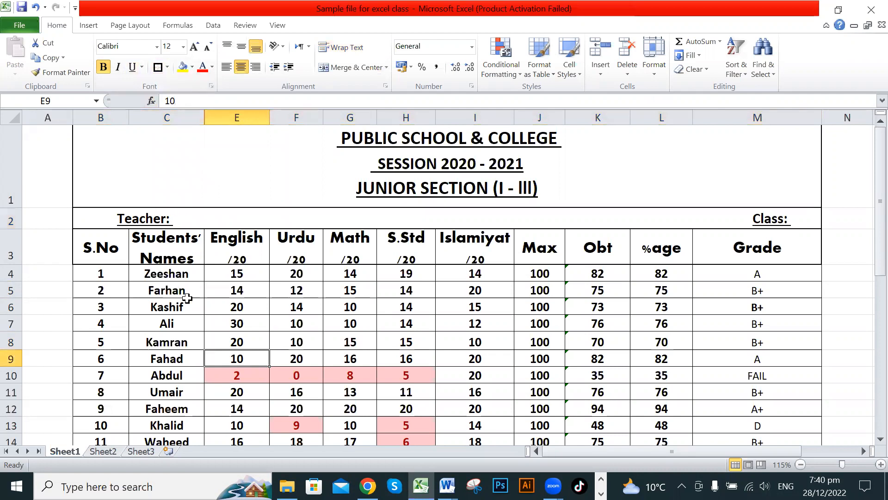
# Apply a thick box border around all the student rows, from S.No 1 to 20 across to the Grade column.
pyautogui.scroll(-1, 176, 319)
pyautogui.scroll(1, 121, 264)
pyautogui.moveTo(101, 274); pyautogui.dragTo(740, 418)
pyautogui.scroll(2, 556, 339)
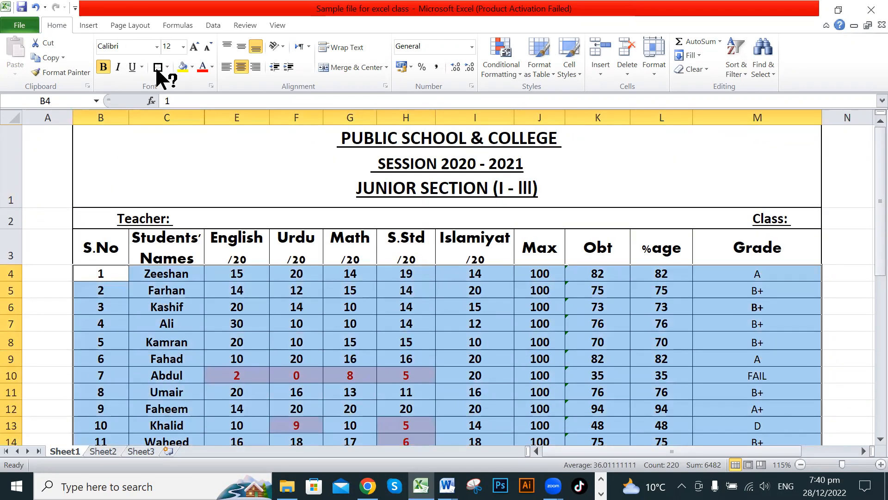
pyautogui.click(167, 67)
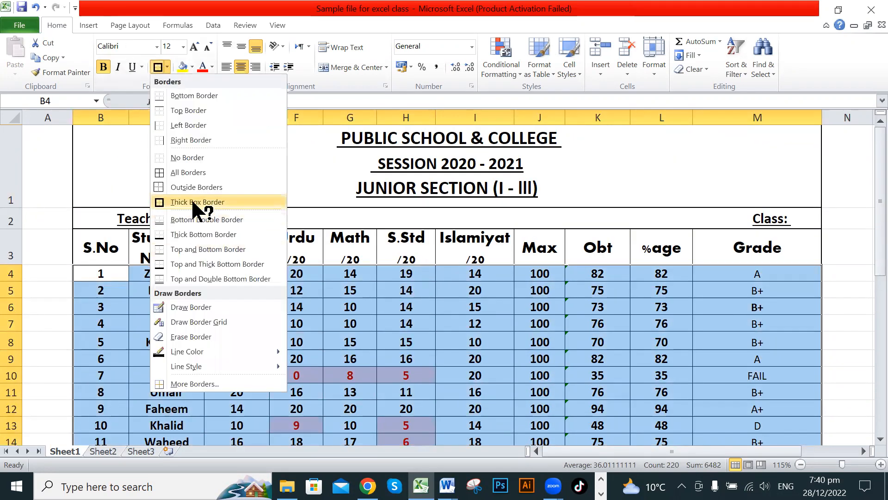
pyautogui.click(192, 200)
pyautogui.scroll(-1, 371, 290)
pyautogui.click(360, 269)
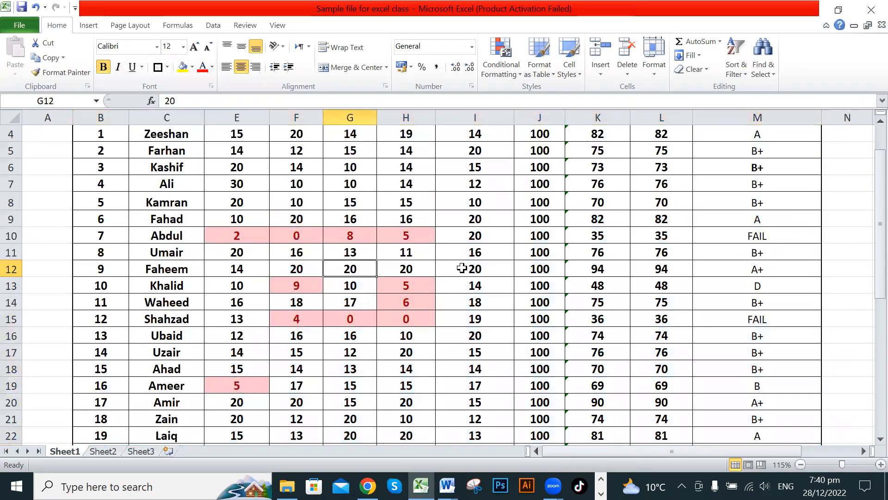
pyautogui.scroll(1, 491, 259)
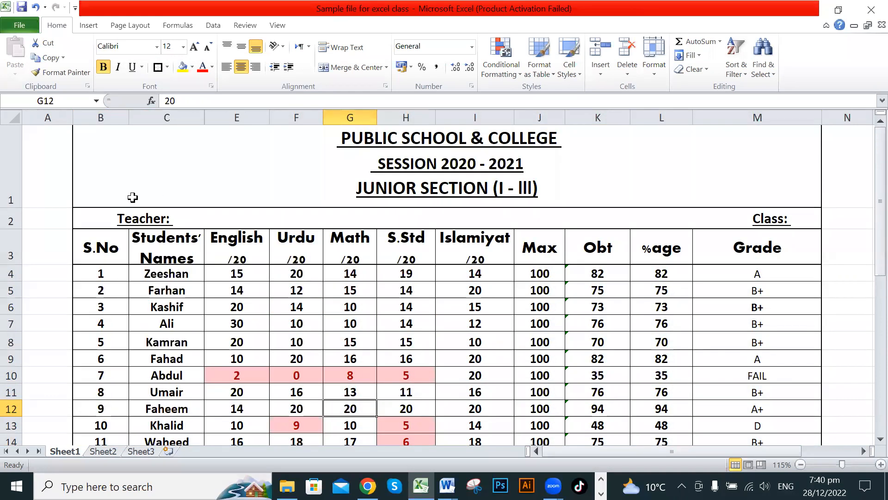
# Open the detailed border settings for the marks table, from the column headings through the last student row (B3:M23).
pyautogui.scroll(-1, 135, 187)
pyautogui.scroll(1, 175, 293)
pyautogui.moveTo(108, 243); pyautogui.dragTo(707, 446)
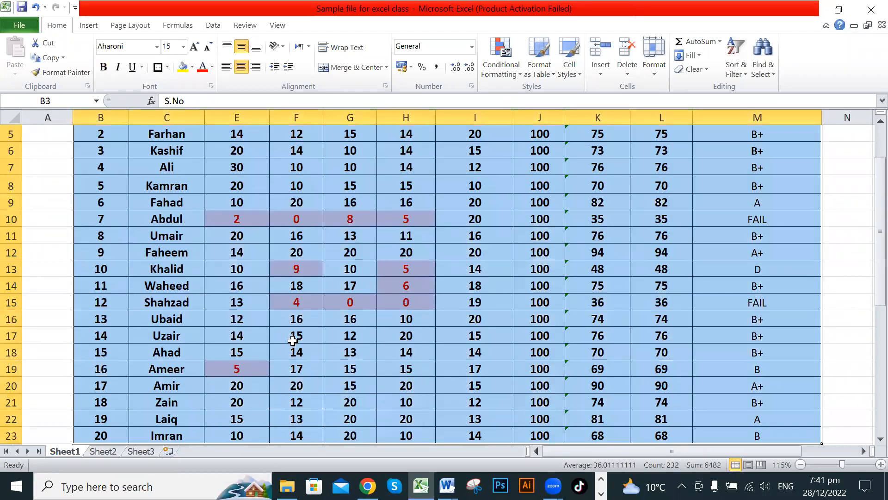
pyautogui.click(166, 65)
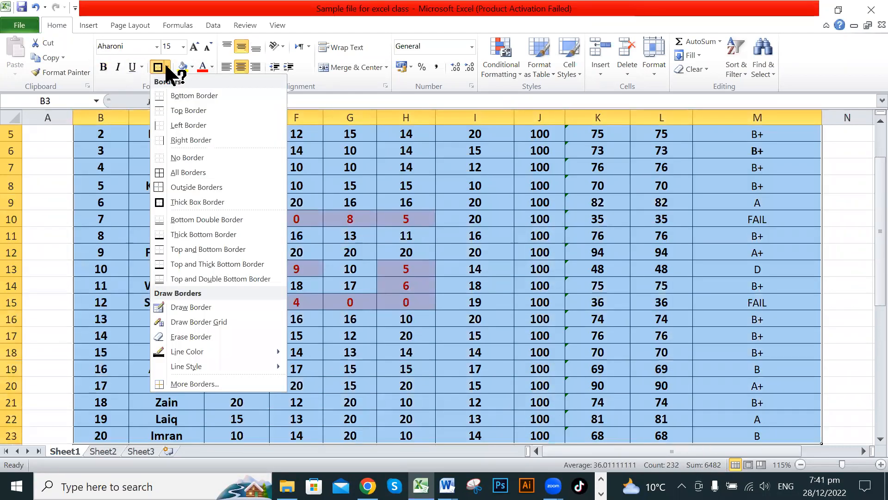
pyautogui.click(220, 383)
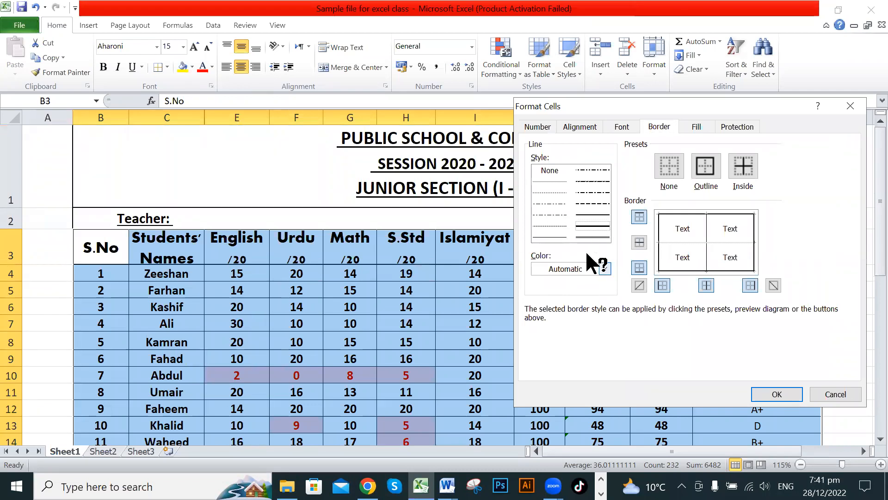
# Examine the line colours and line styles offered in the border settings.
pyautogui.click(604, 269)
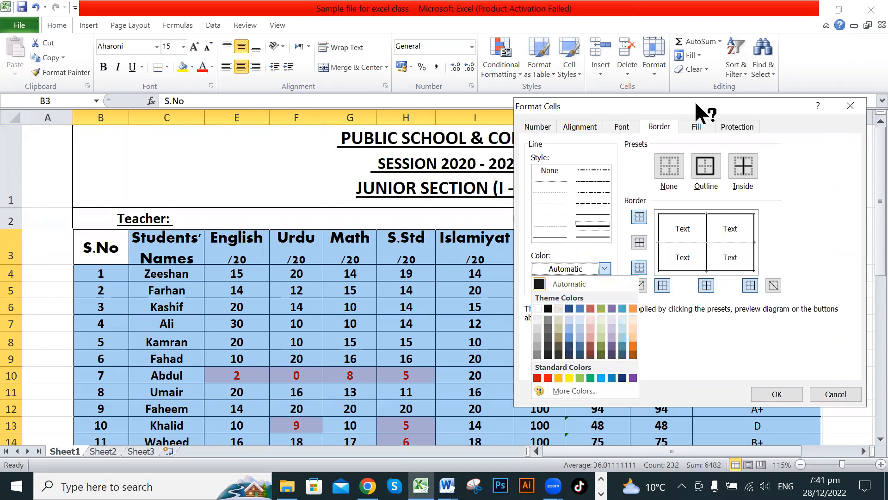
pyautogui.moveTo(695, 104); pyautogui.dragTo(723, 122)
pyautogui.click(623, 254)
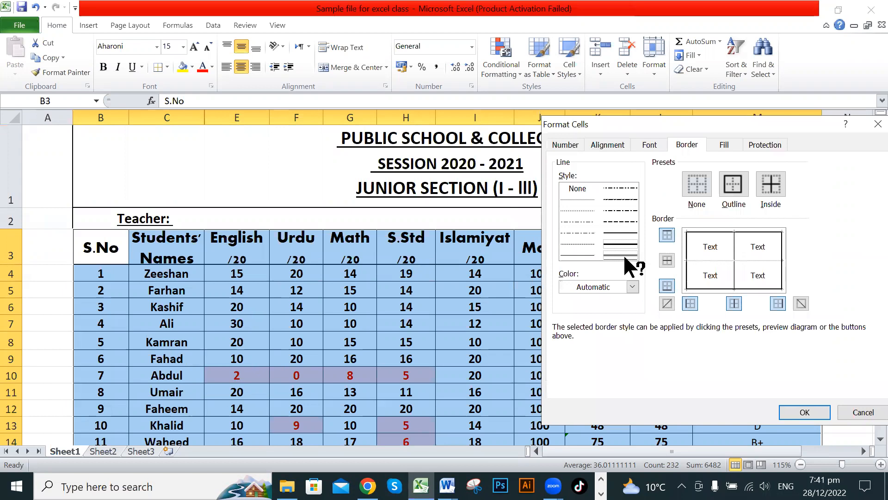
pyautogui.click(581, 231)
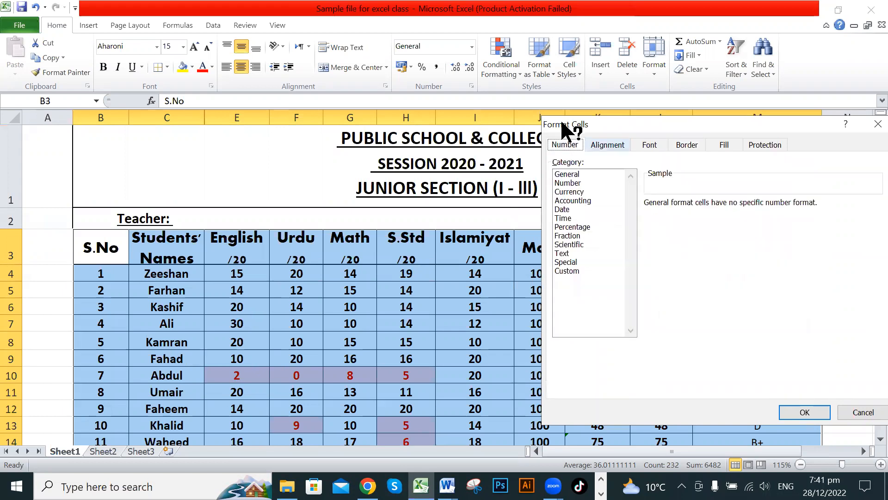
pyautogui.hotkey('ctrl', 'Tab')
pyautogui.hotkey('ctrl', 'Tab')
pyautogui.hotkey('ctrl', 'Tab')
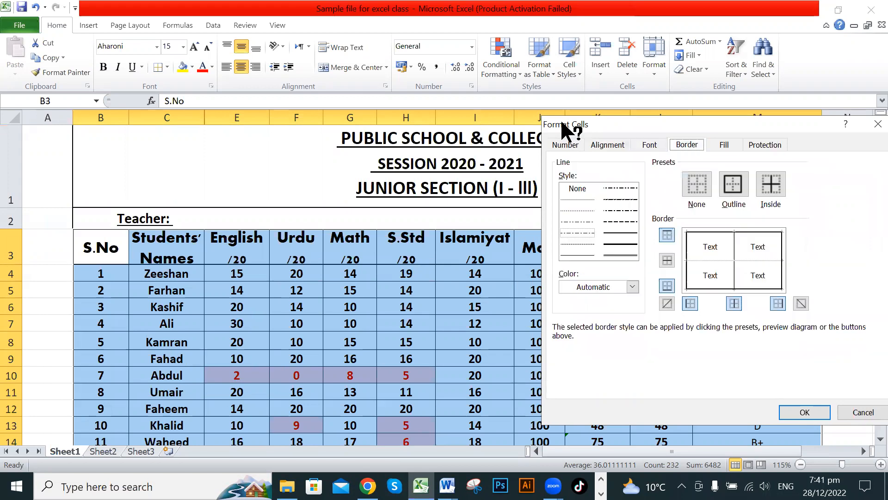
# Apply thick red outline and inside borders to the marks table from the headings through the last student row.
pyautogui.click(619, 244)
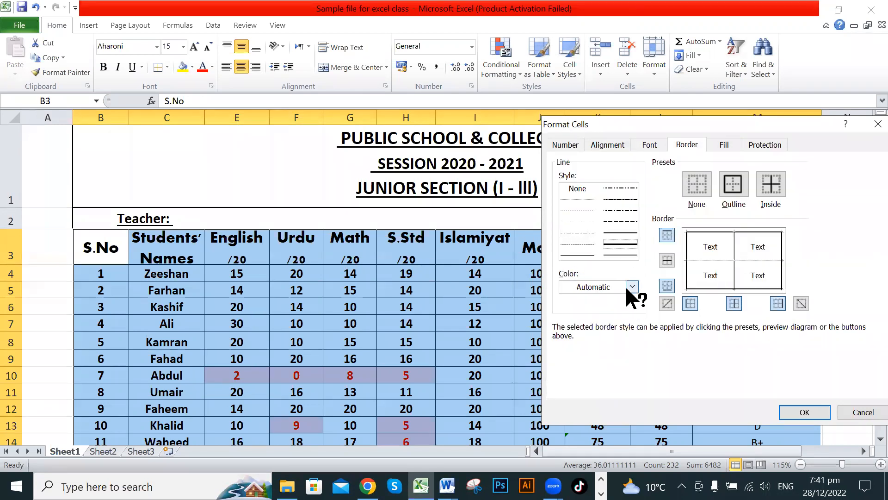
pyautogui.click(632, 286)
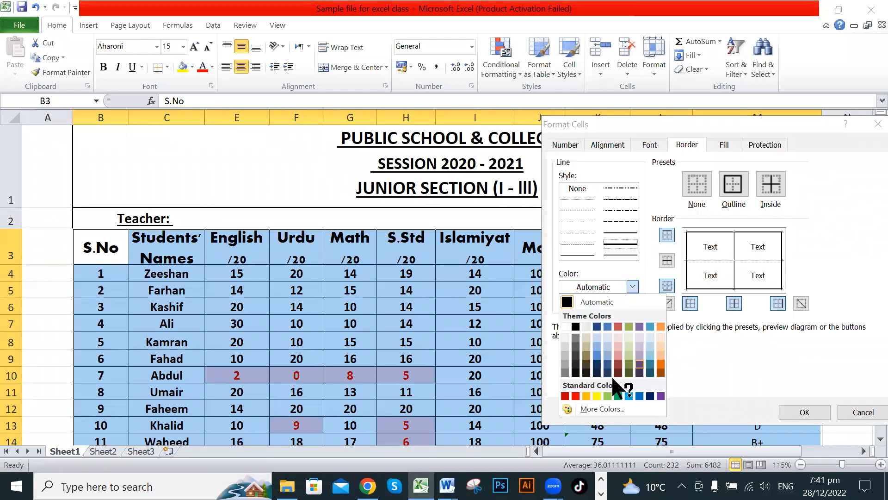
pyautogui.click(575, 395)
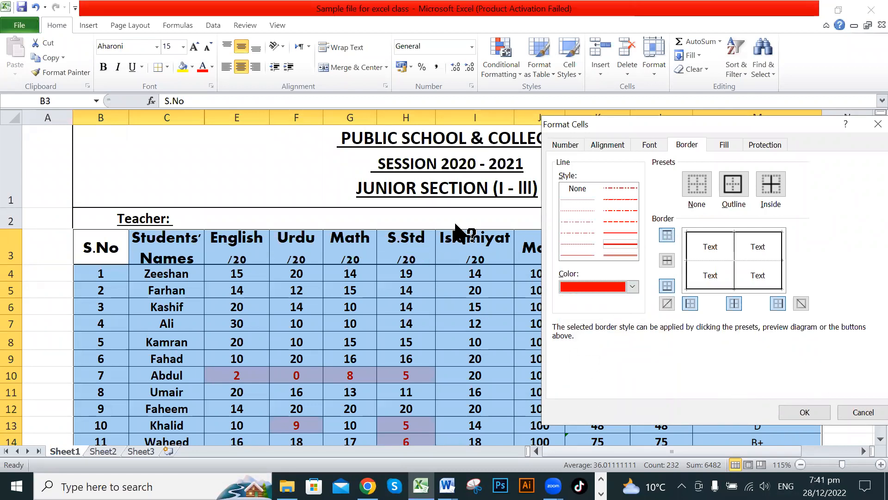
pyautogui.click(770, 188)
pyautogui.click(742, 182)
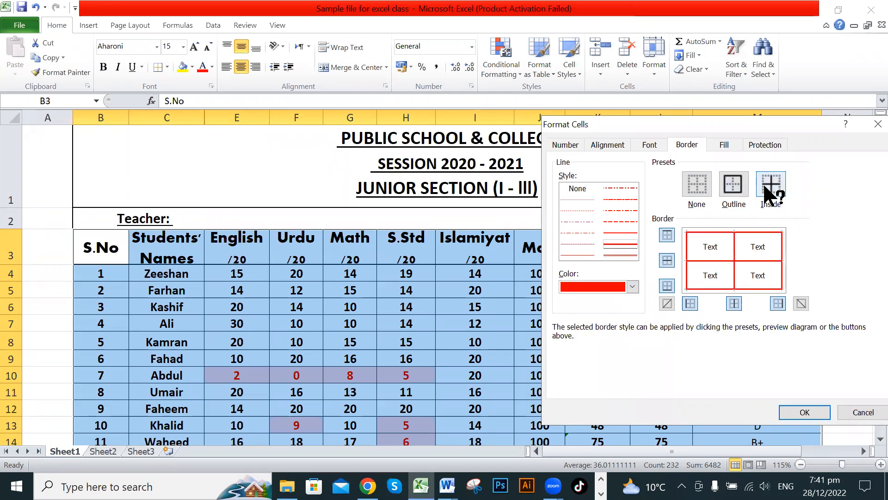
pyautogui.click(805, 411)
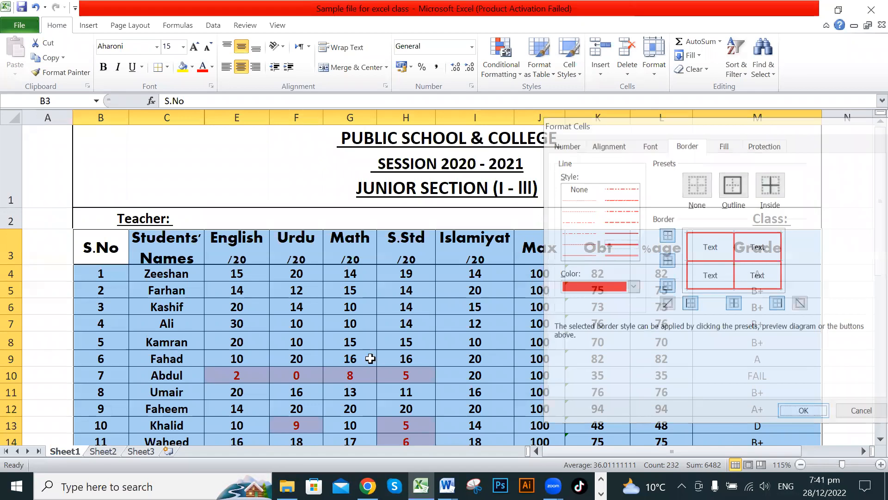
pyautogui.click(350, 363)
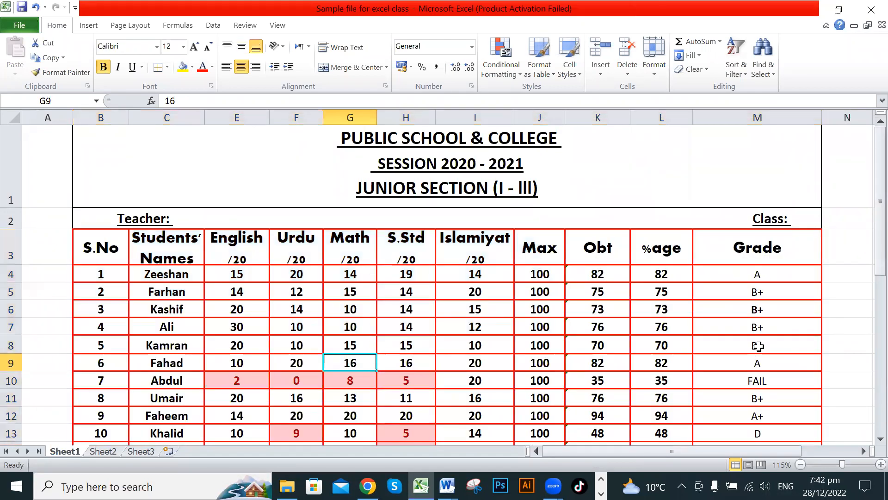
pyautogui.click(852, 306)
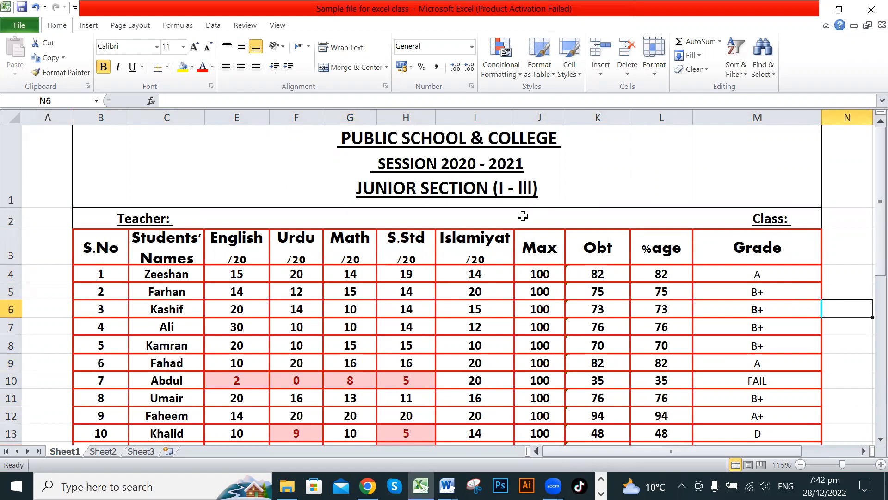
pyautogui.click(837, 276)
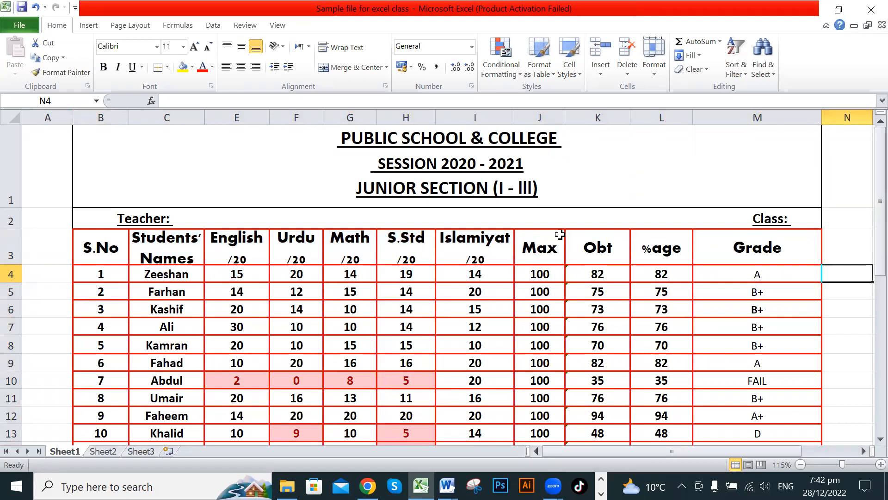
pyautogui.click(676, 205)
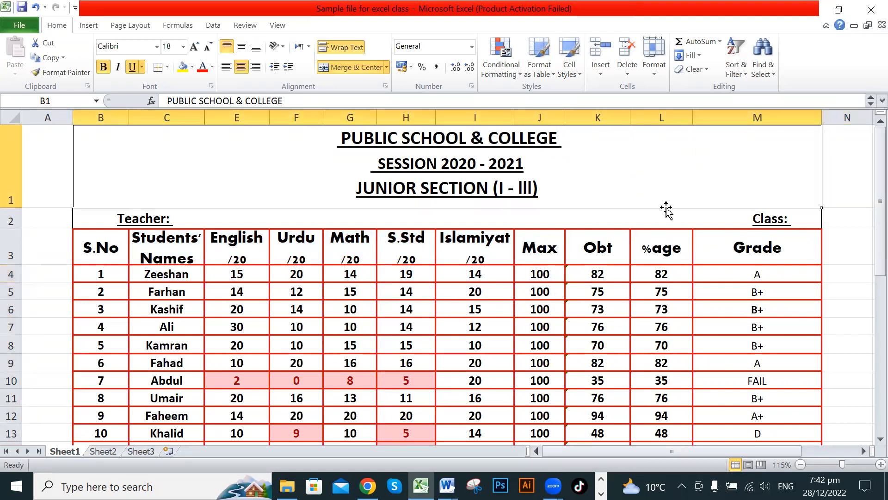
pyautogui.click(734, 306)
pyautogui.click(768, 367)
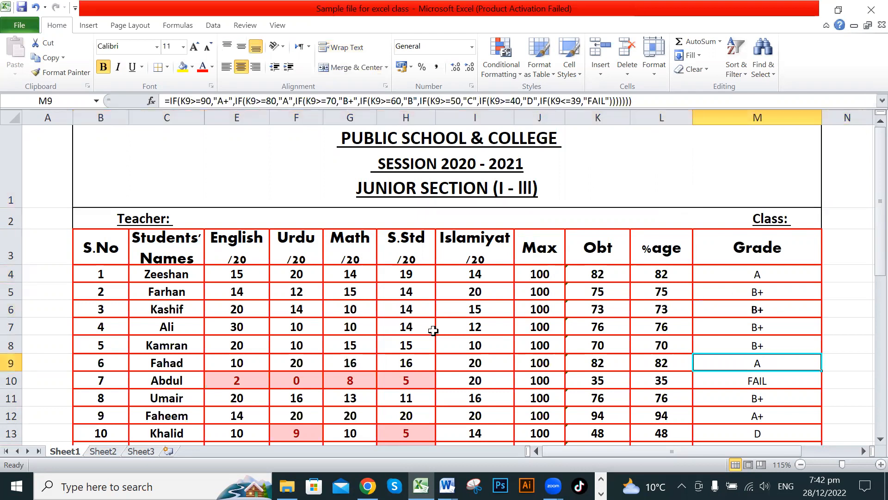
pyautogui.click(489, 330)
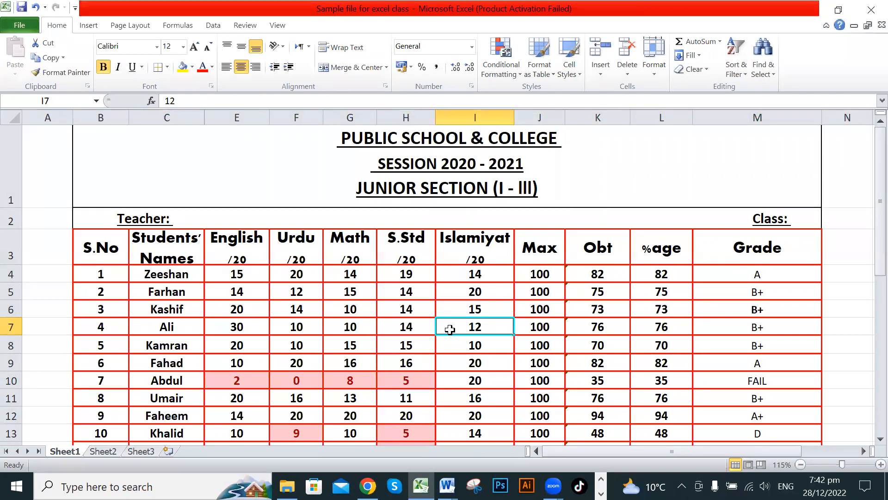
# Open the detailed border settings for the whole marks sheet, from the school title through the last student row (B1:M23).
pyautogui.click(732, 288)
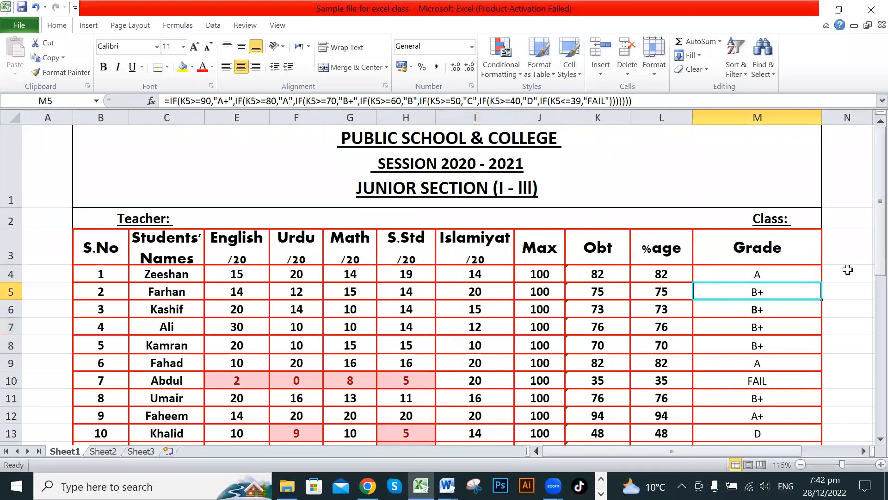
pyautogui.click(833, 277)
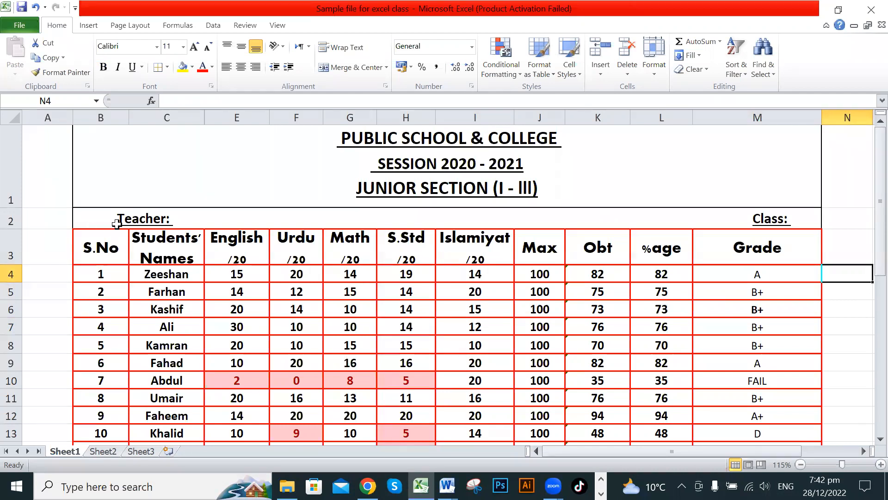
pyautogui.moveTo(121, 194); pyautogui.dragTo(189, 407)
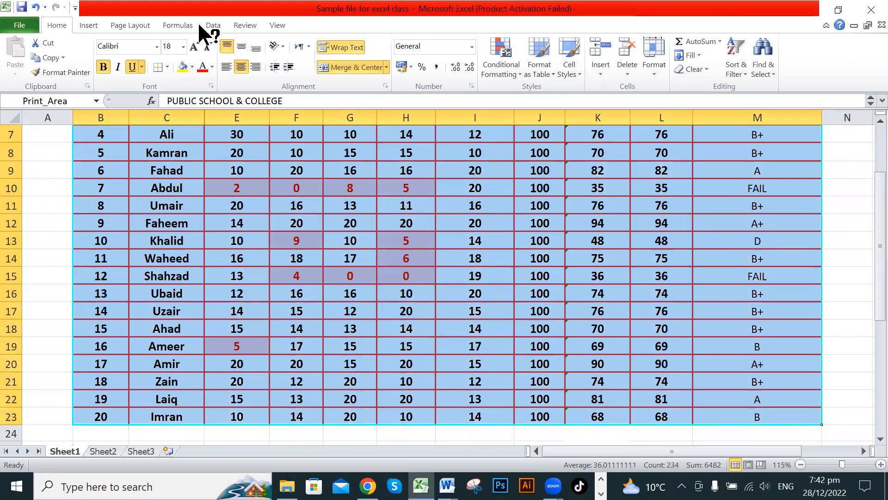
pyautogui.click(167, 68)
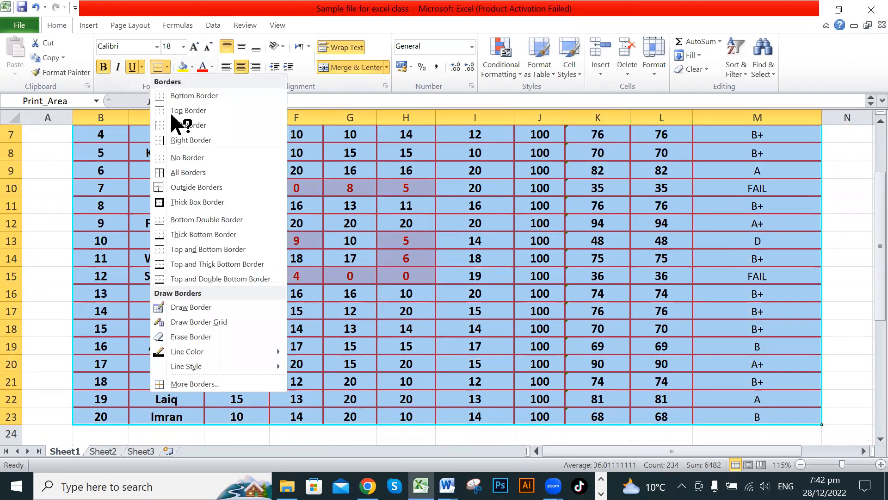
pyautogui.click(214, 383)
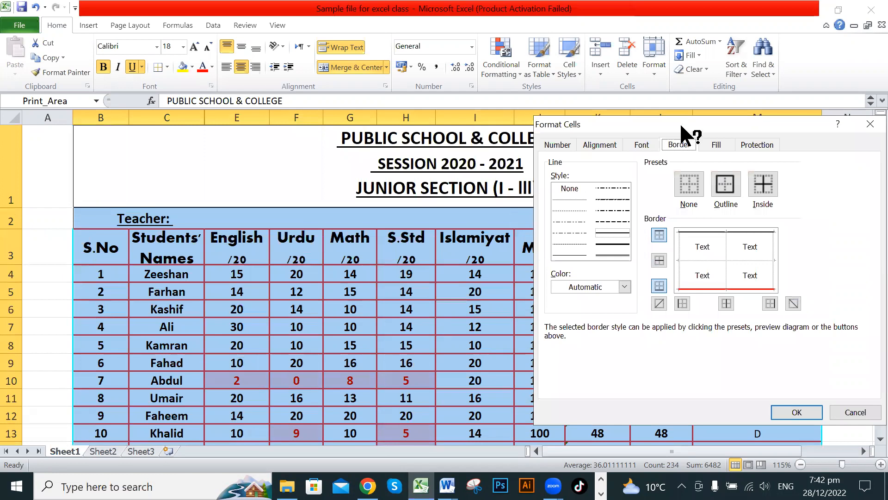
pyautogui.moveTo(681, 126); pyautogui.dragTo(643, 88)
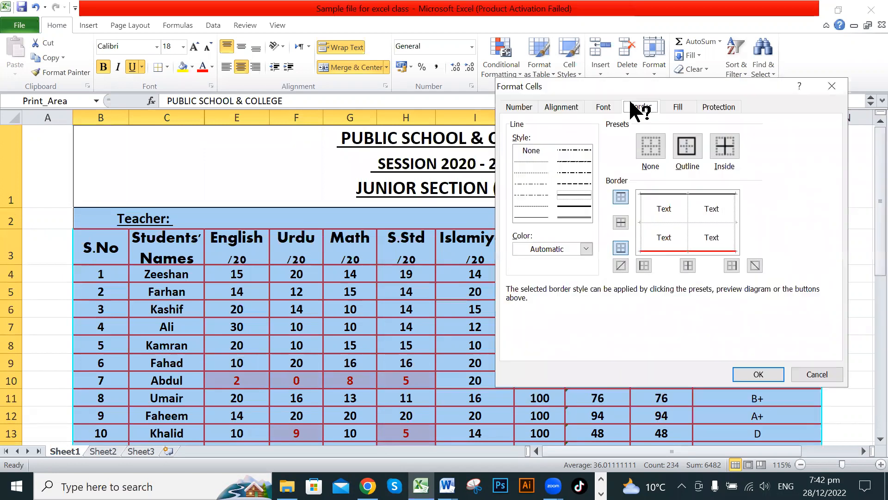
# Try a dark grey line colour for the borders and return it to Automatic.
pyautogui.click(583, 247)
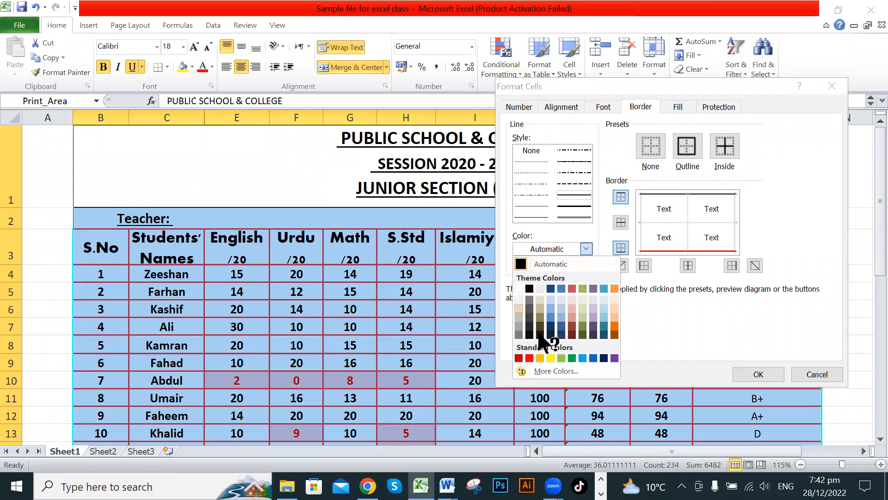
pyautogui.click(529, 317)
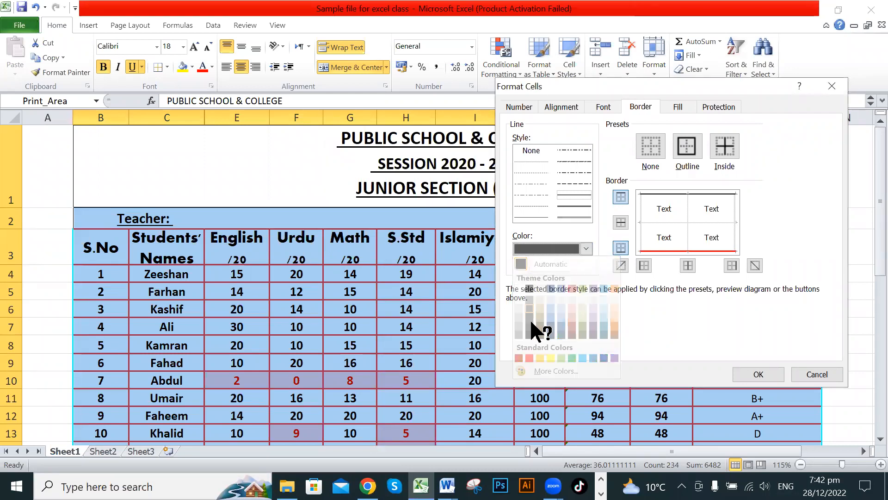
pyautogui.click(586, 249)
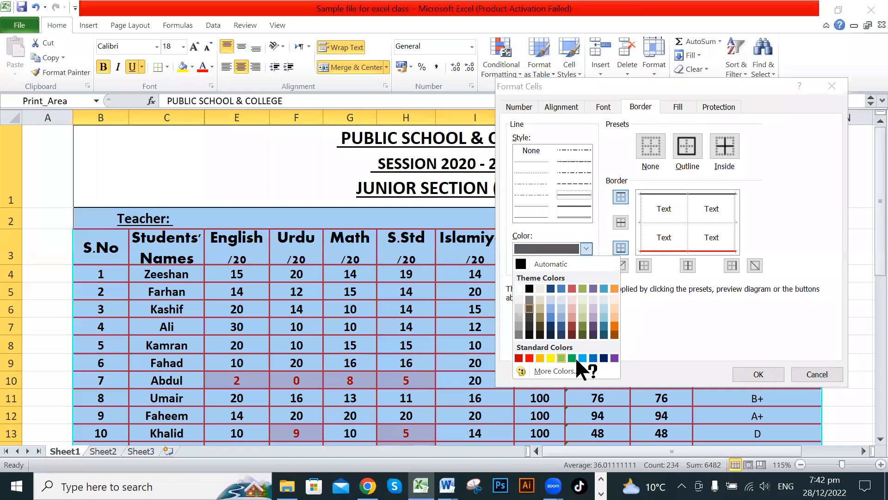
pyautogui.click(525, 262)
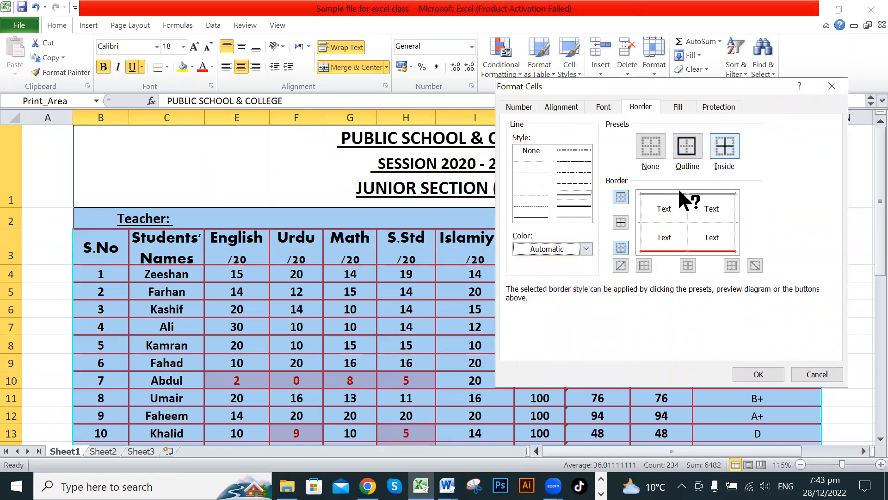
# Clear the selected range's existing borders and set outline and inside borders in the Automatic colour.
pyautogui.click(724, 146)
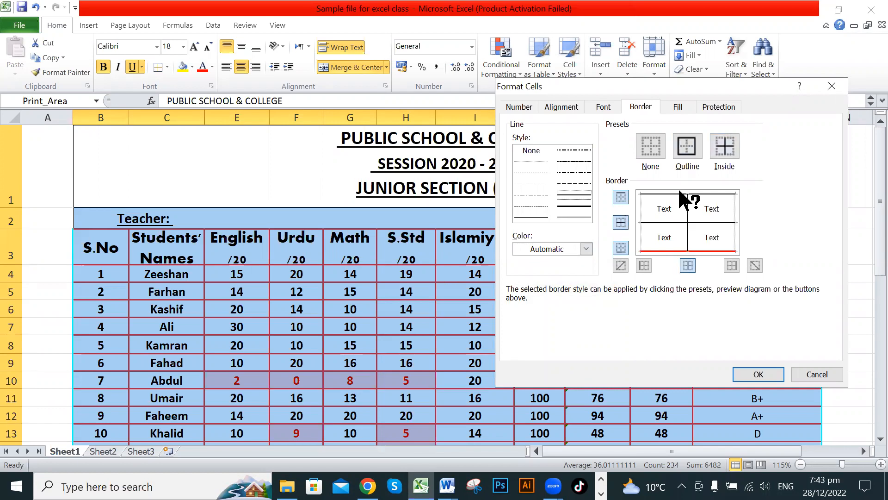
pyautogui.click(687, 146)
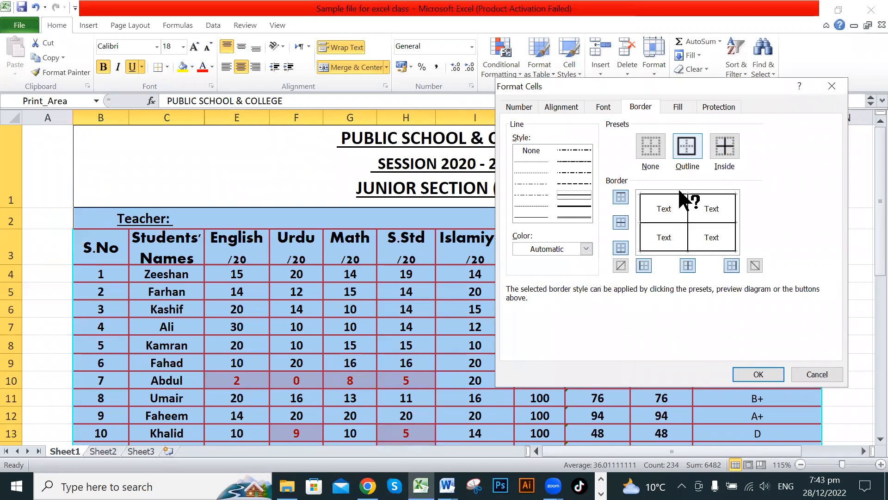
pyautogui.click(651, 146)
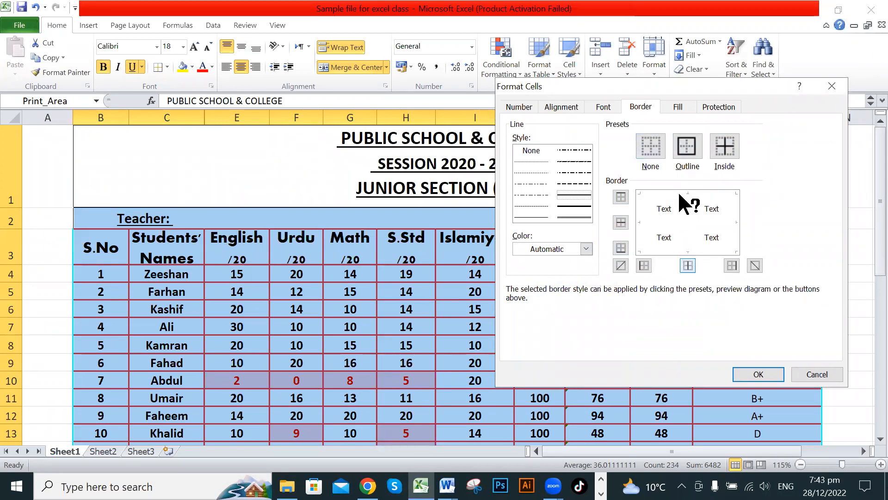
pyautogui.click(688, 146)
pyautogui.click(724, 146)
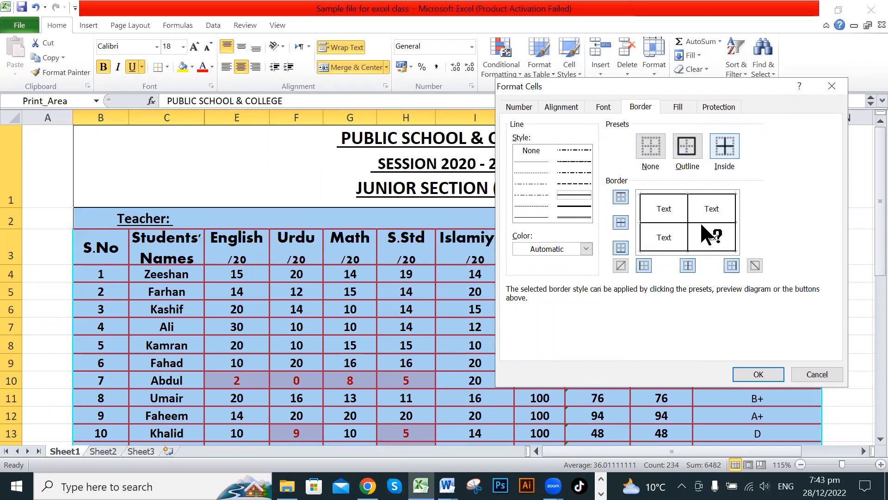